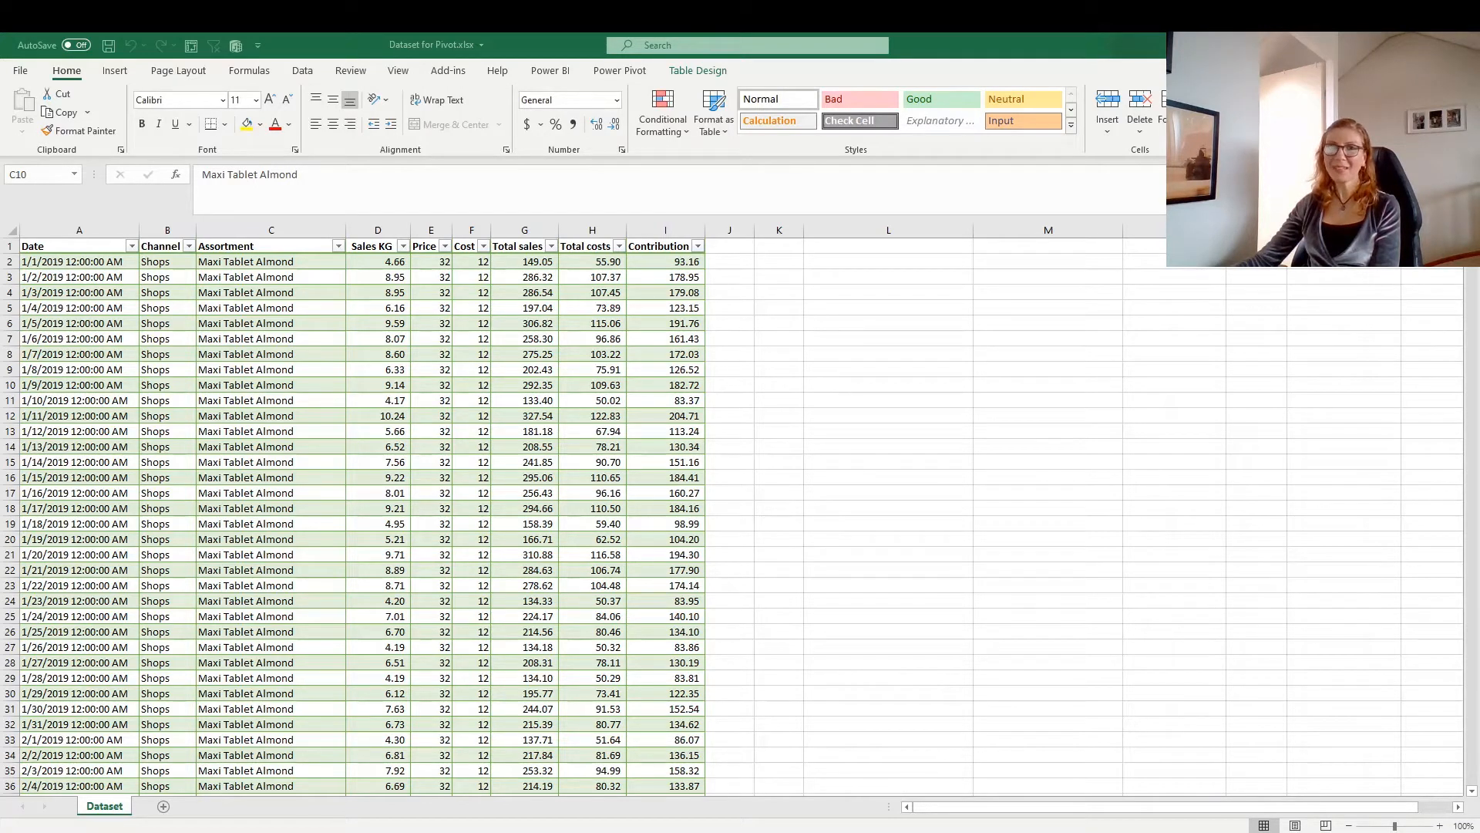
left_click(248, 477)
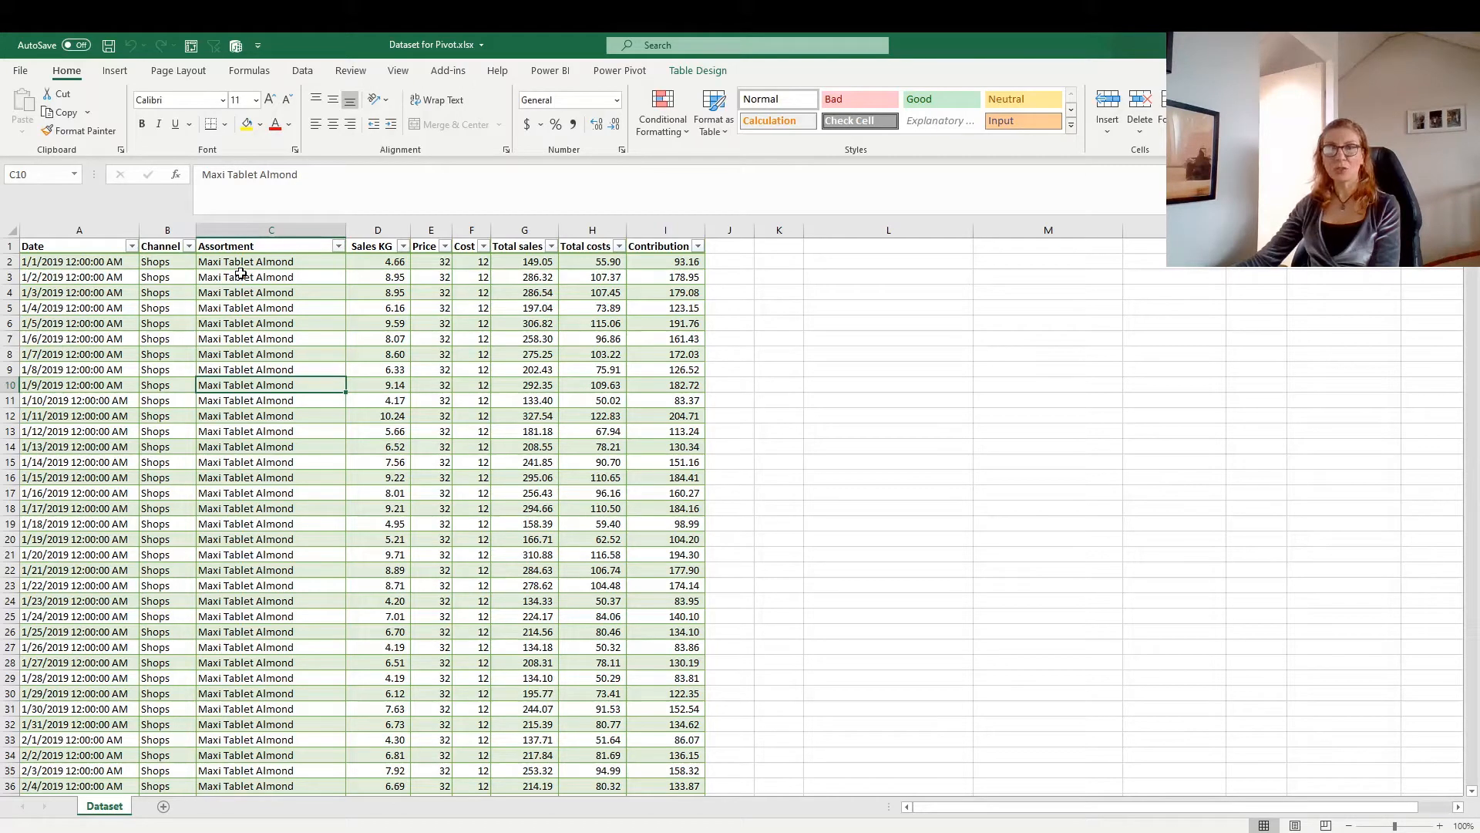
left_click_drag(241, 273, 217, 333)
left_click(158, 309)
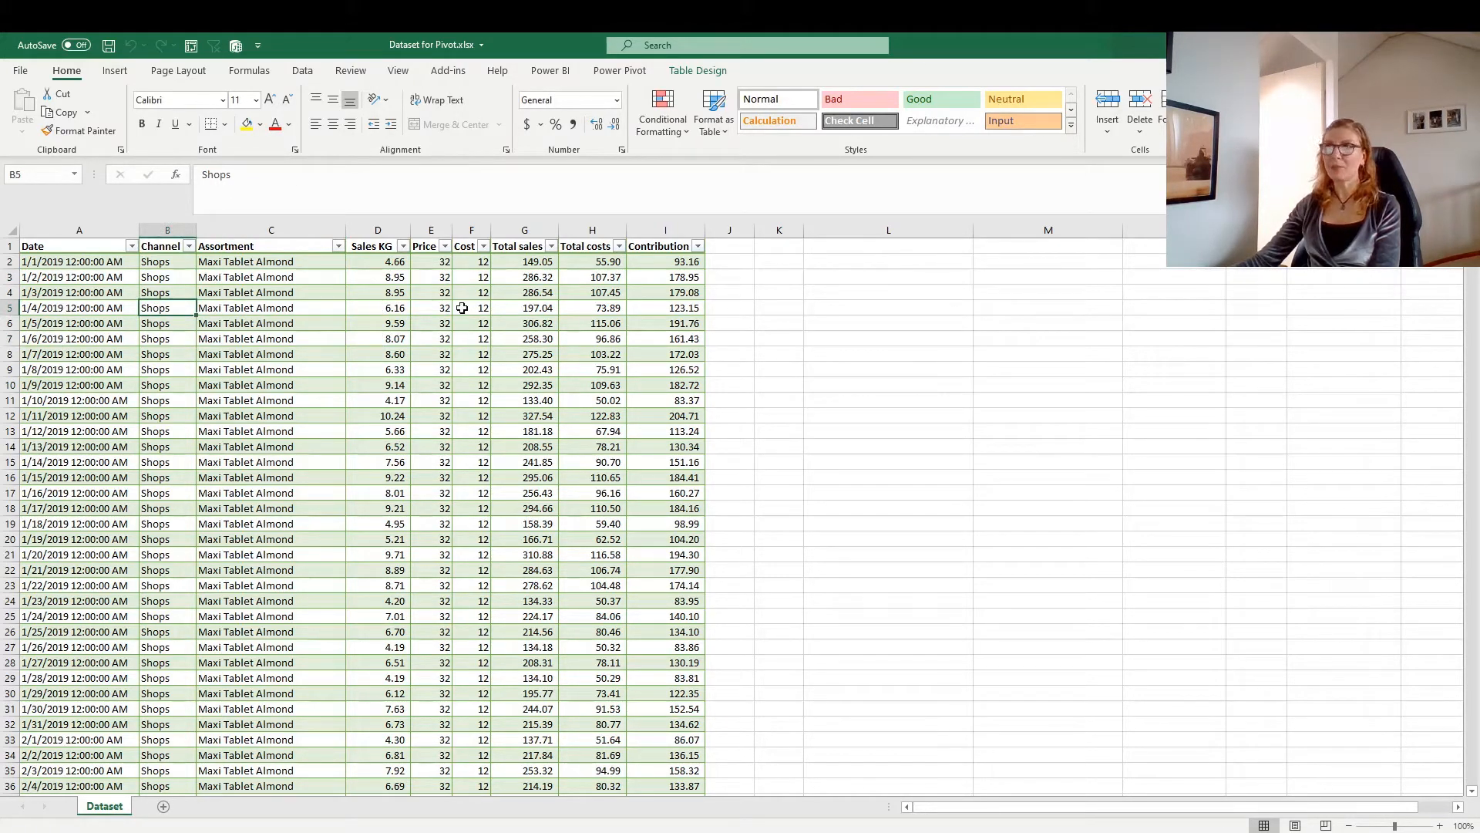
left_click(665, 291)
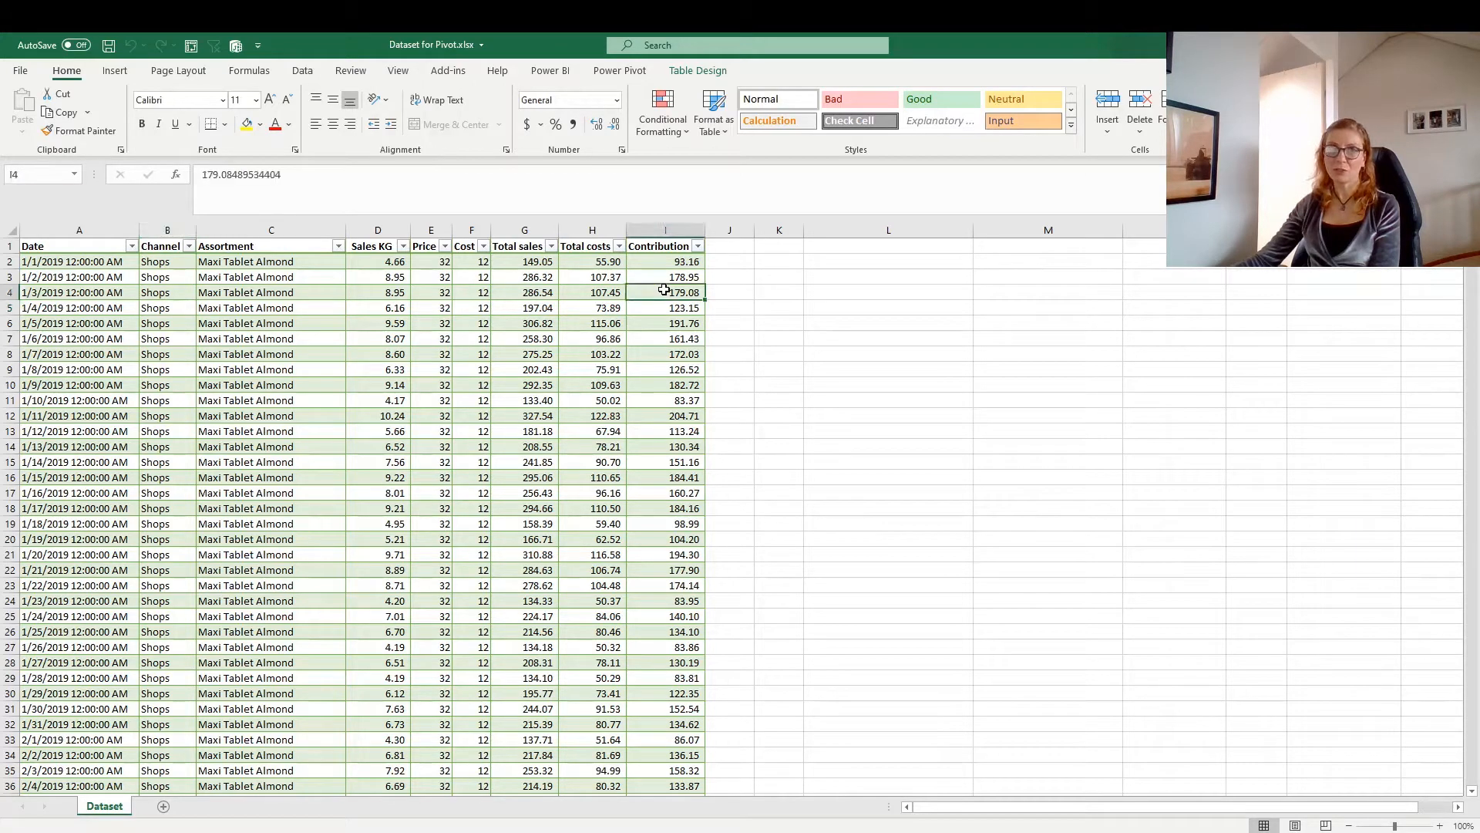
left_click(269, 353)
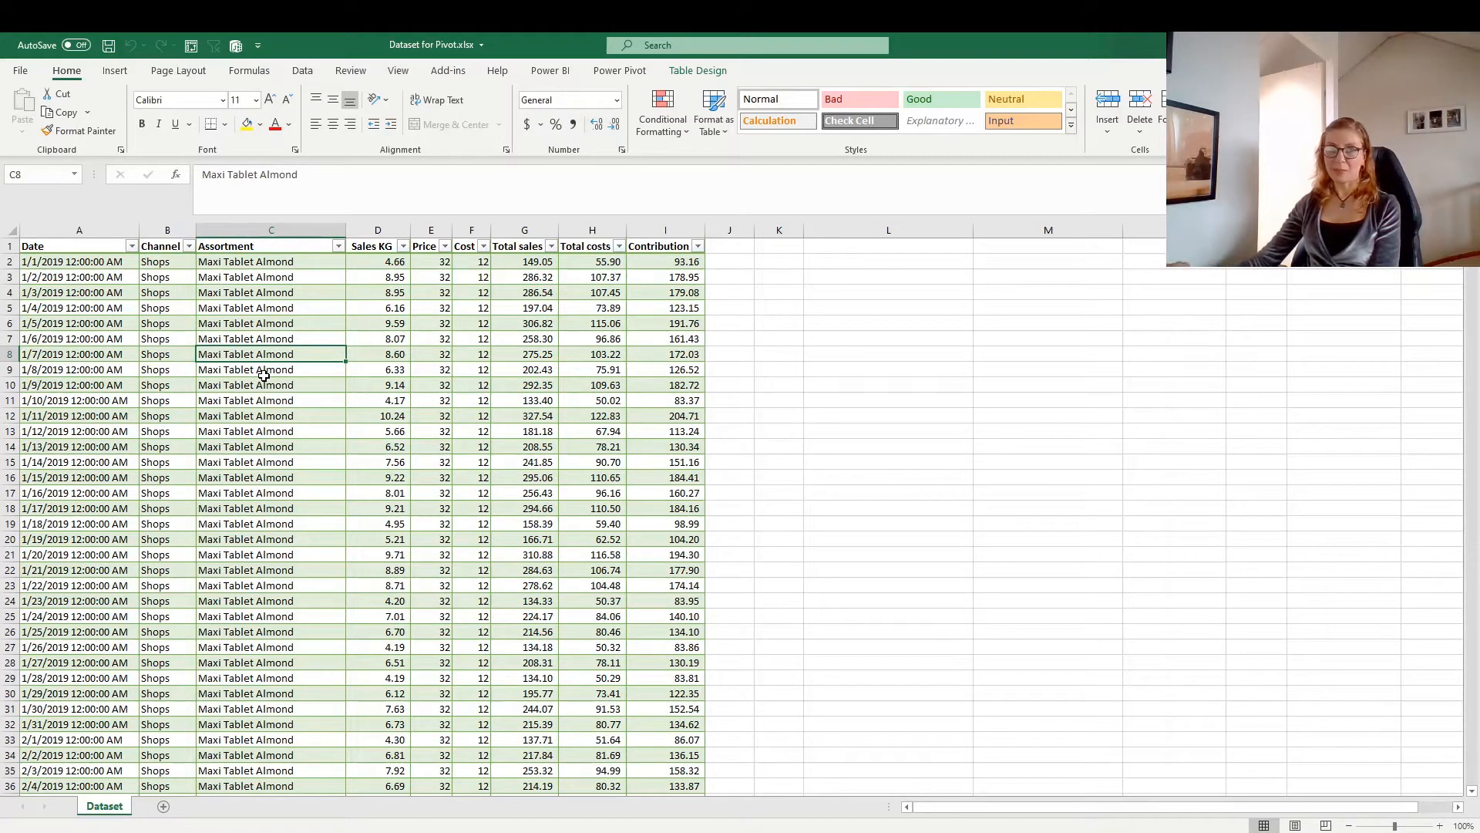
left_click(254, 433)
left_click(222, 356)
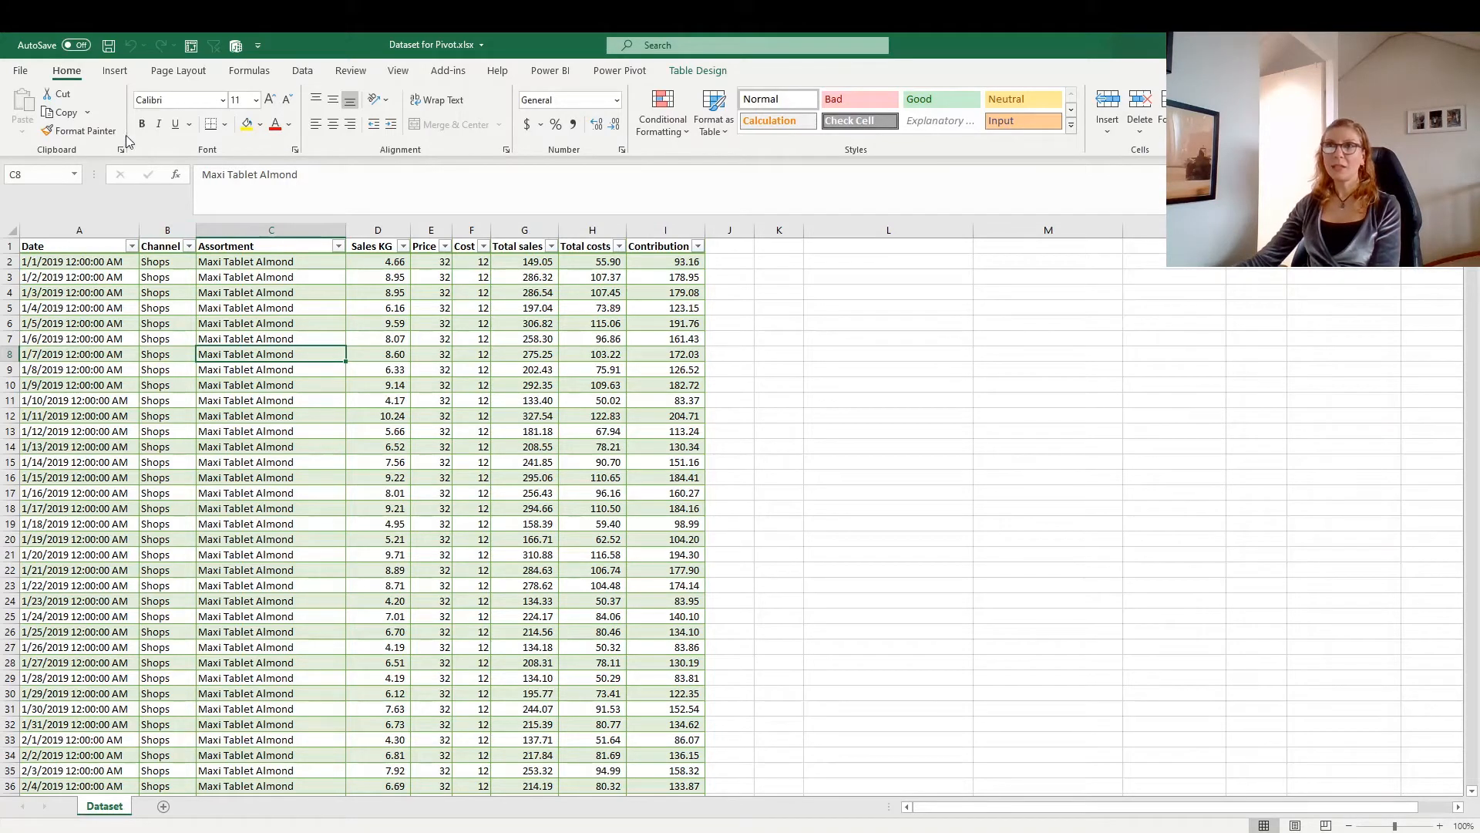
Step: Create a PivotTable from Table4 on the Dataset sheet and place it on a new worksheet
left_click(116, 73)
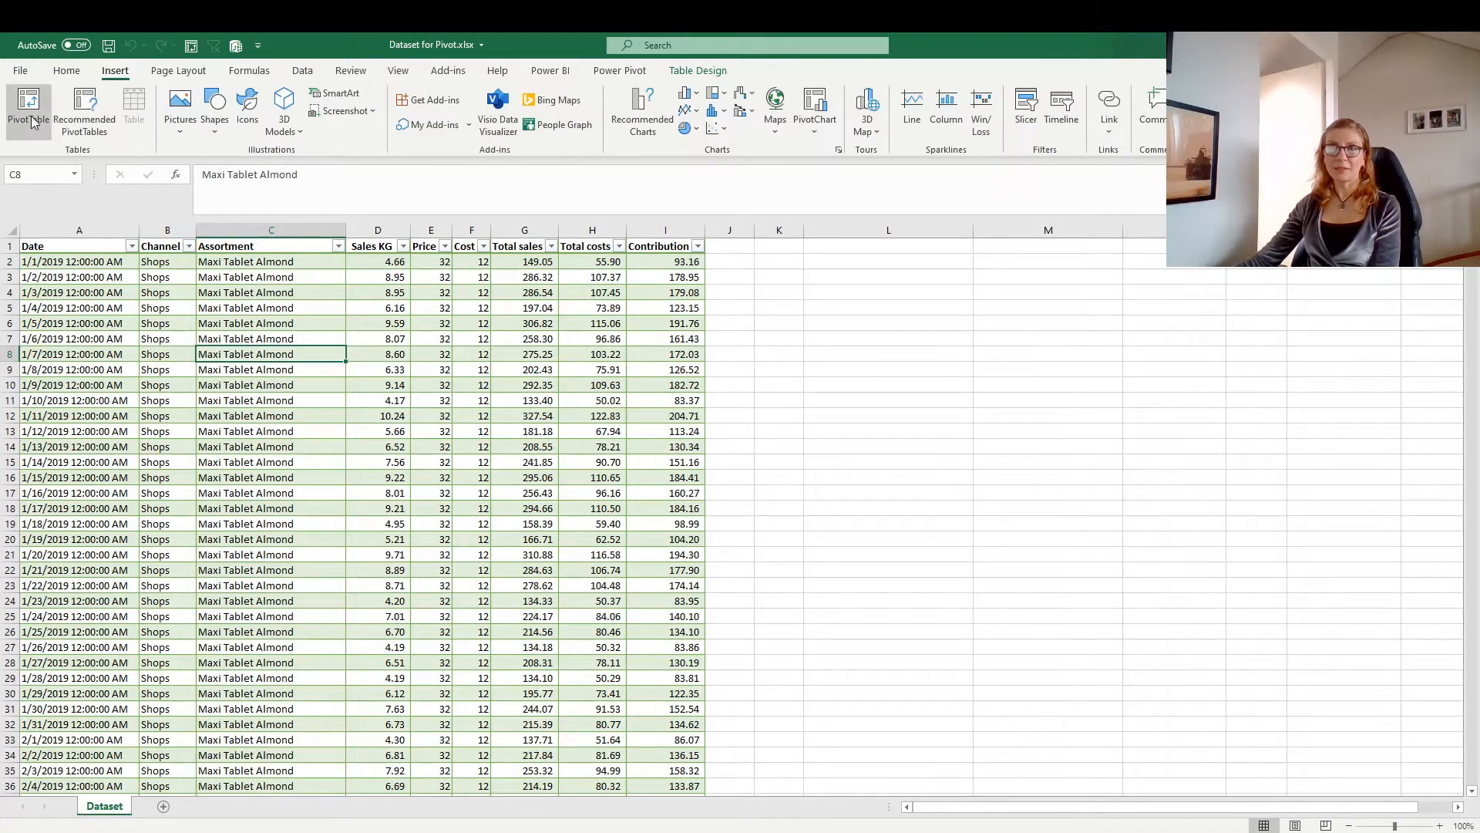
left_click(255, 429)
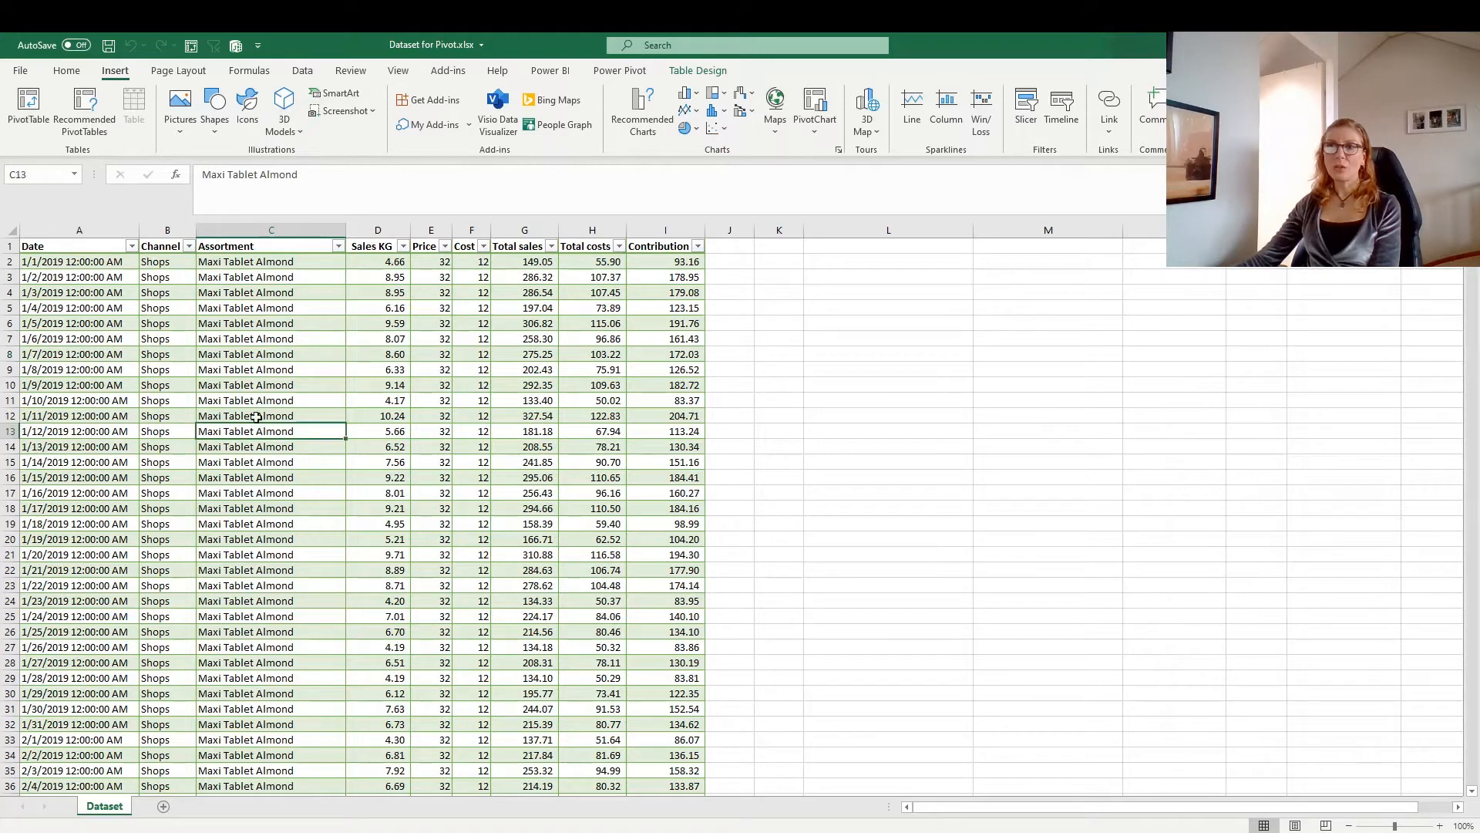
left_click(253, 384)
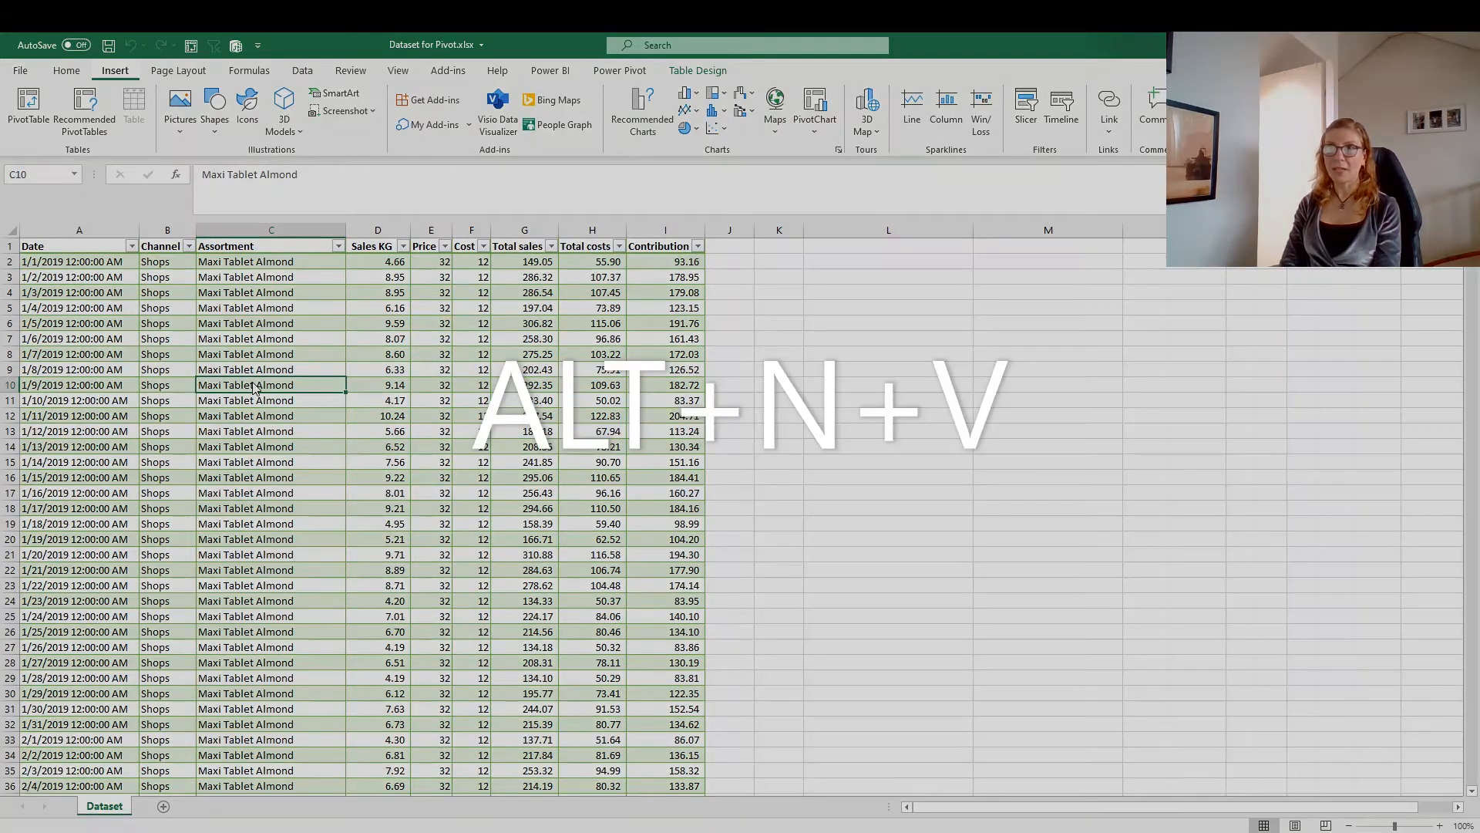
key("alt+n+v")
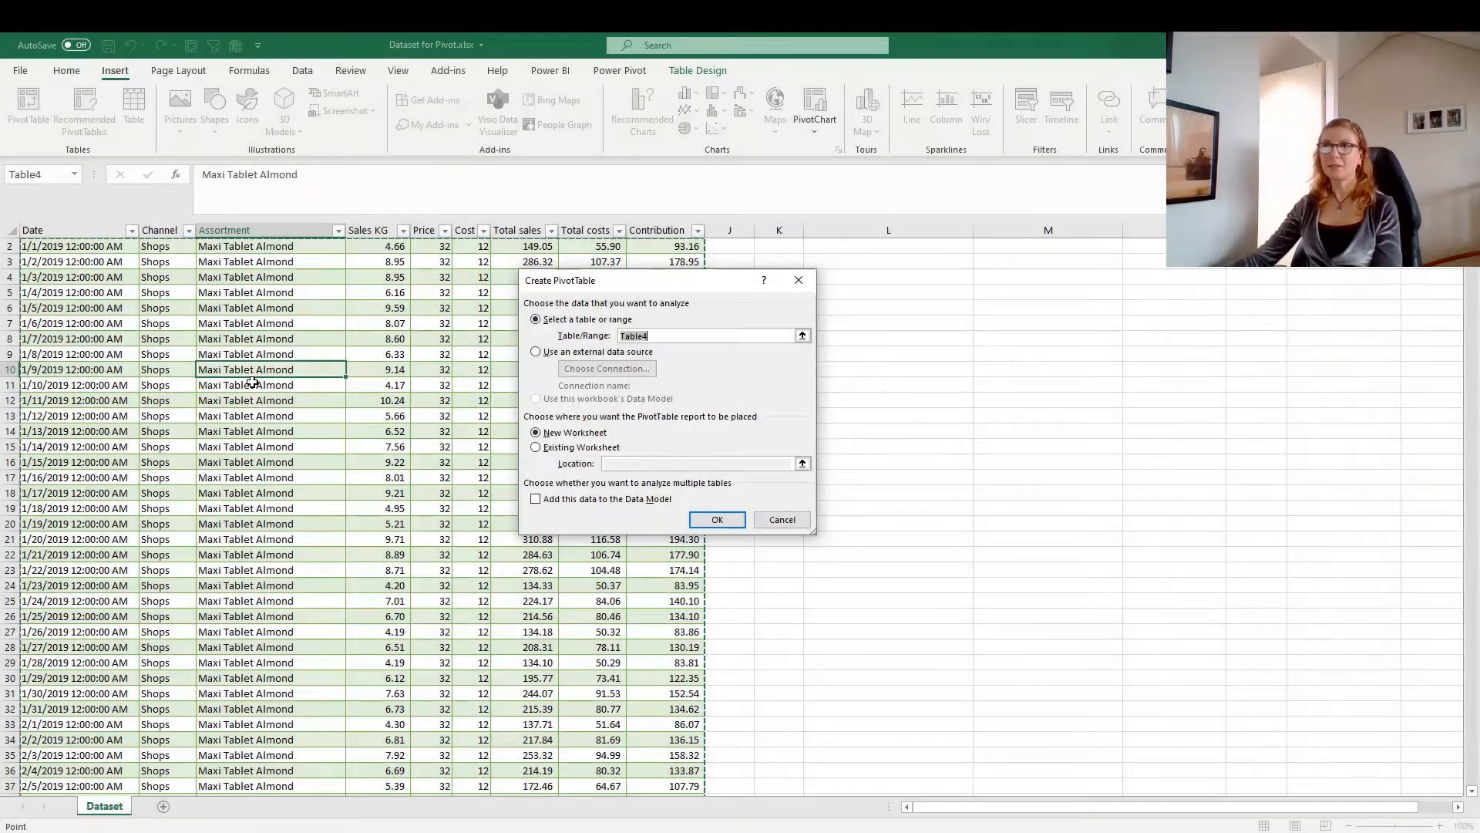
left_click_drag(680, 282, 932, 293)
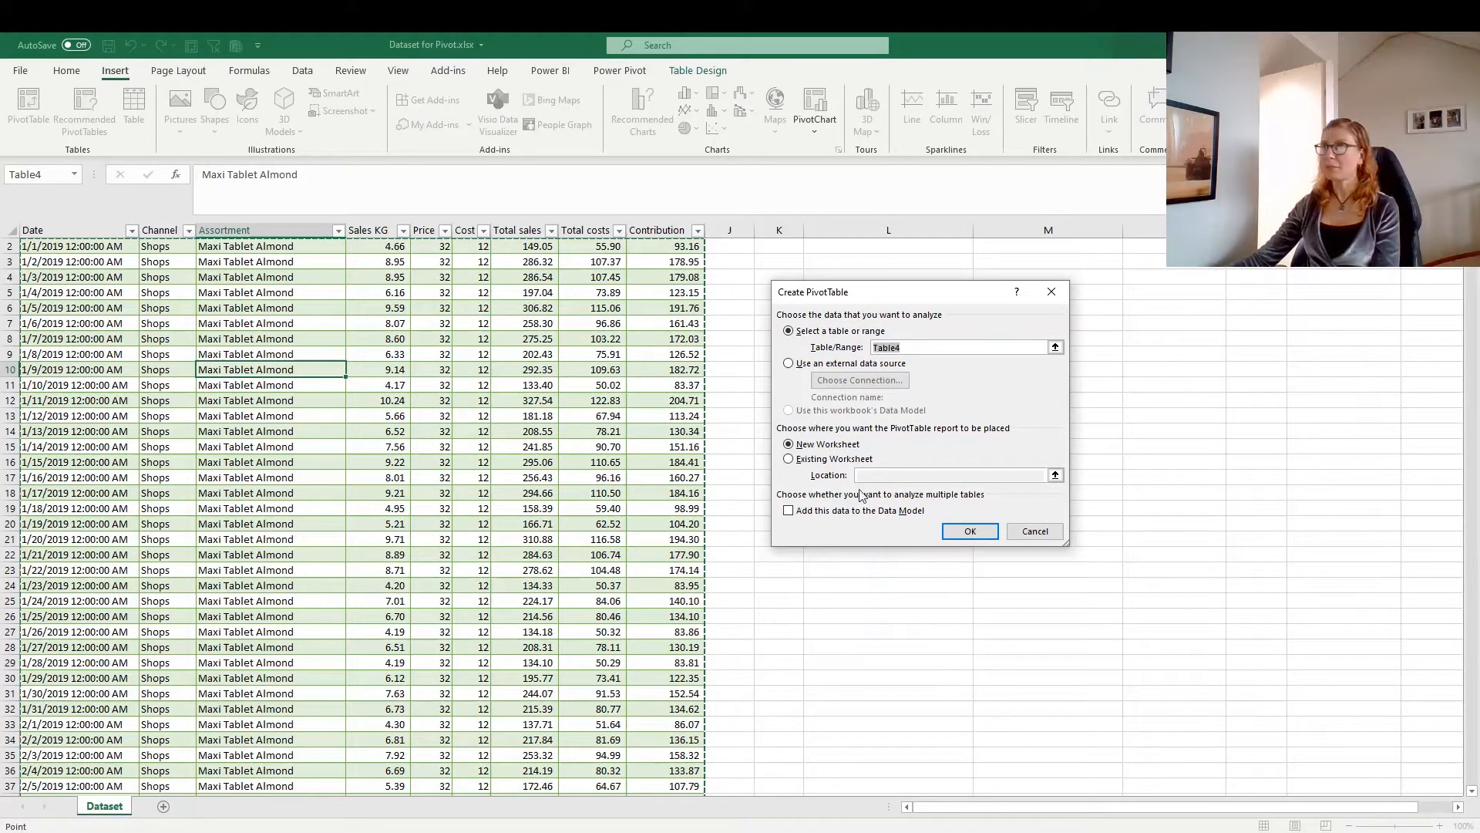
left_click(788, 460)
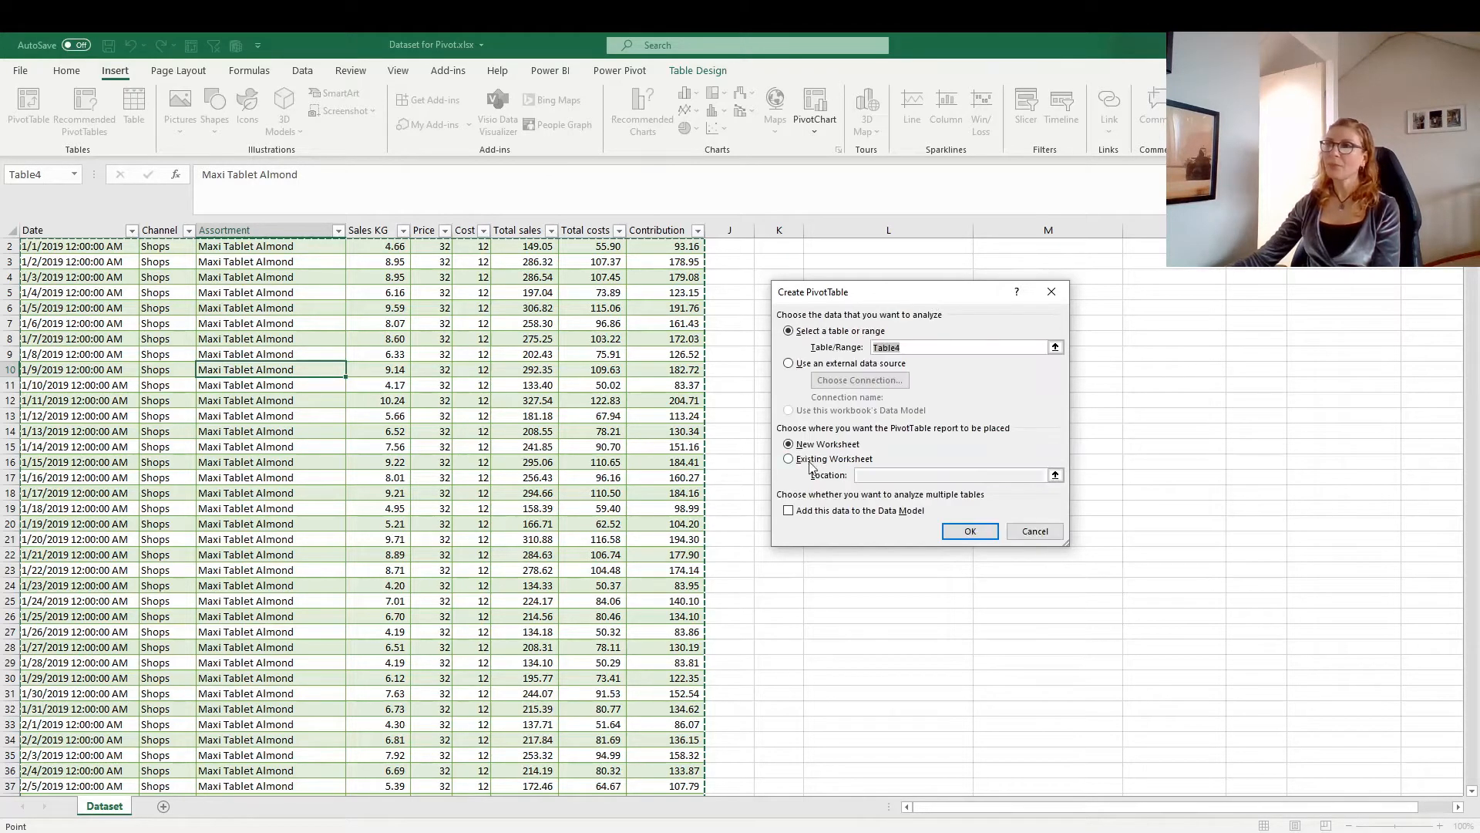
left_click(970, 532)
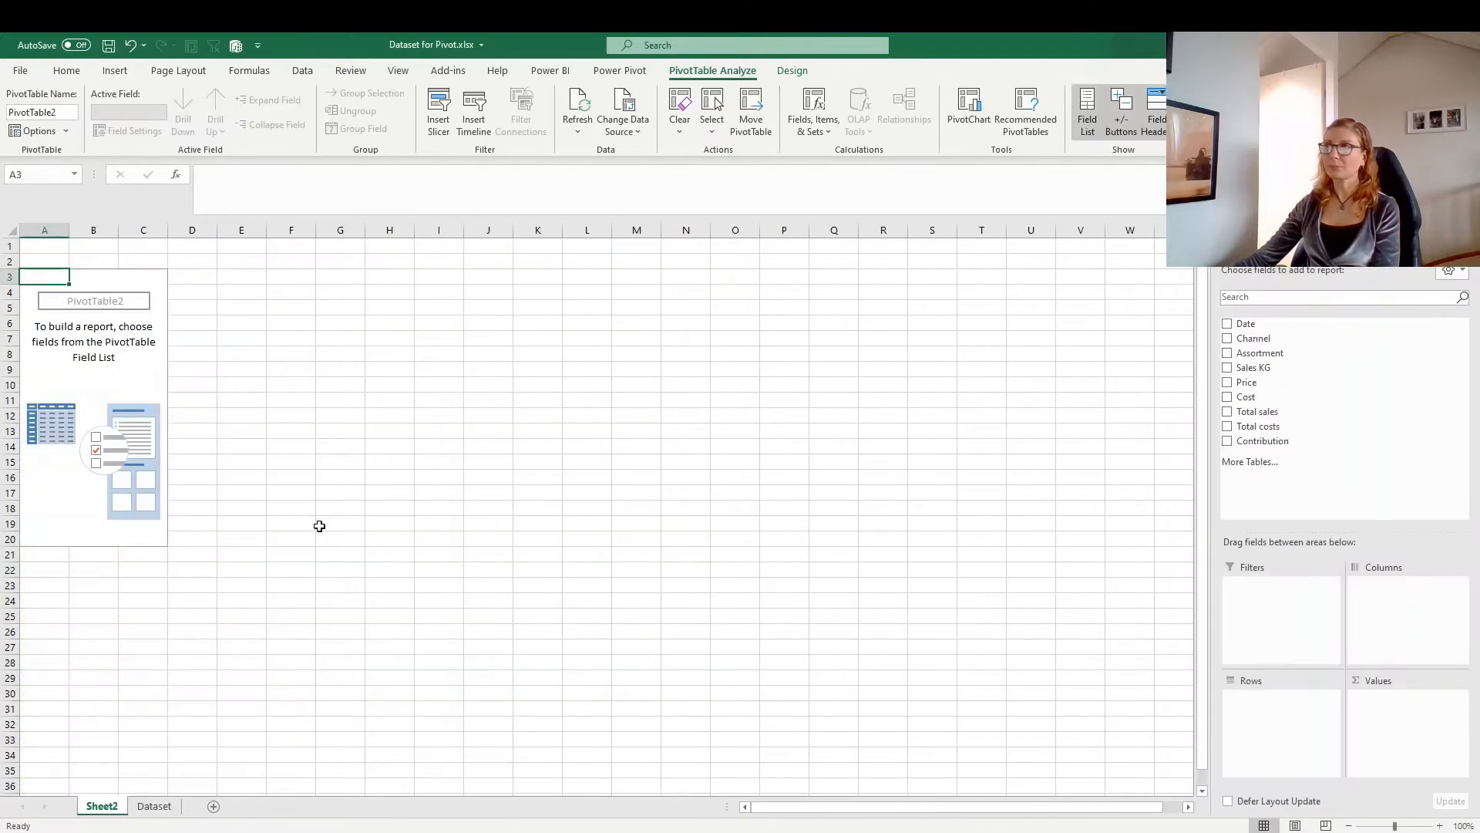
left_click(124, 279)
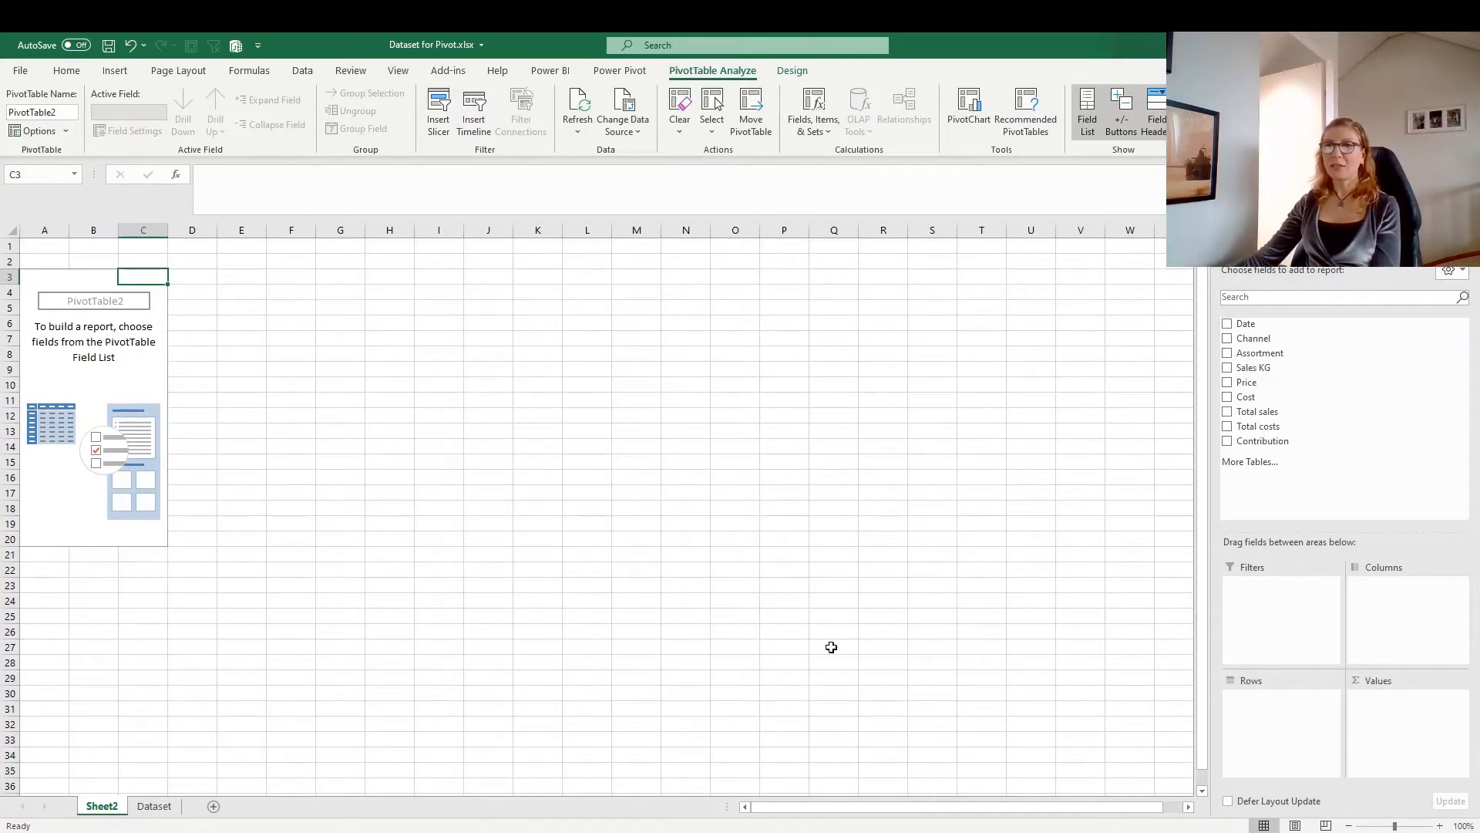
left_click(161, 814)
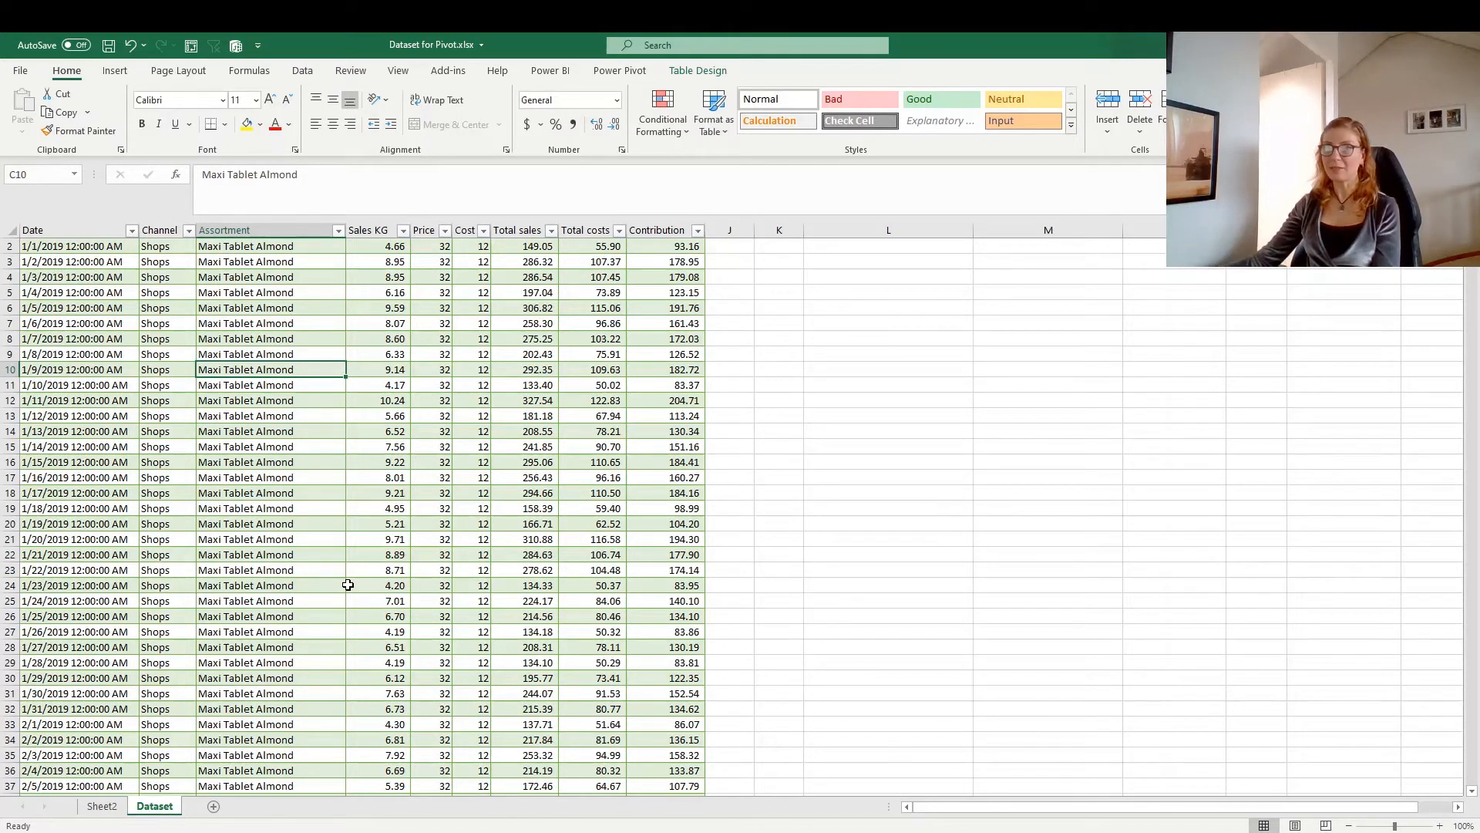
left_click(98, 809)
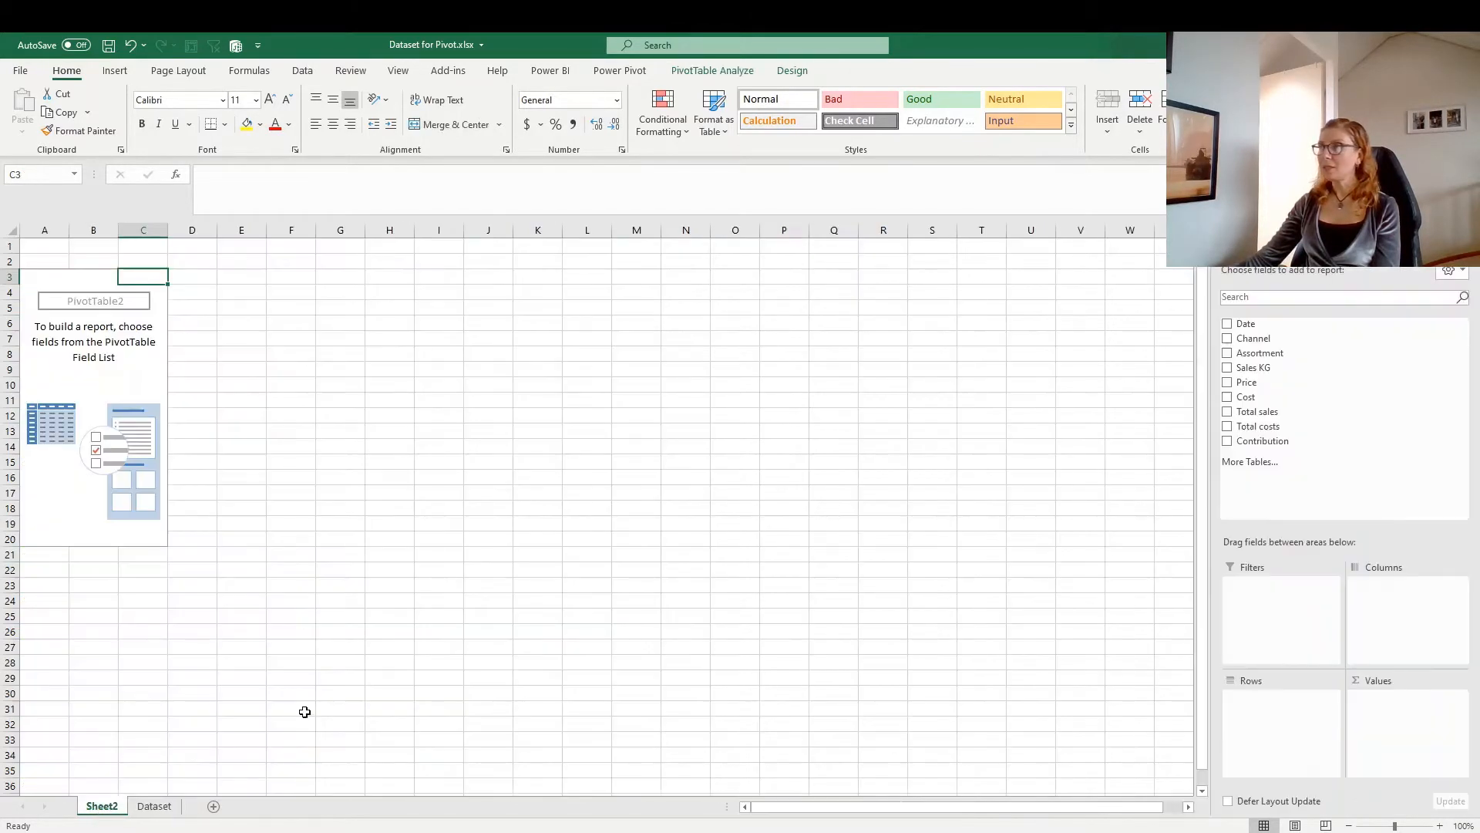
Step: Lay out the PivotTable with Assortment as rows, the sum of Contribution as values and Date as report filter
left_click_drag(1292, 357, 1265, 725)
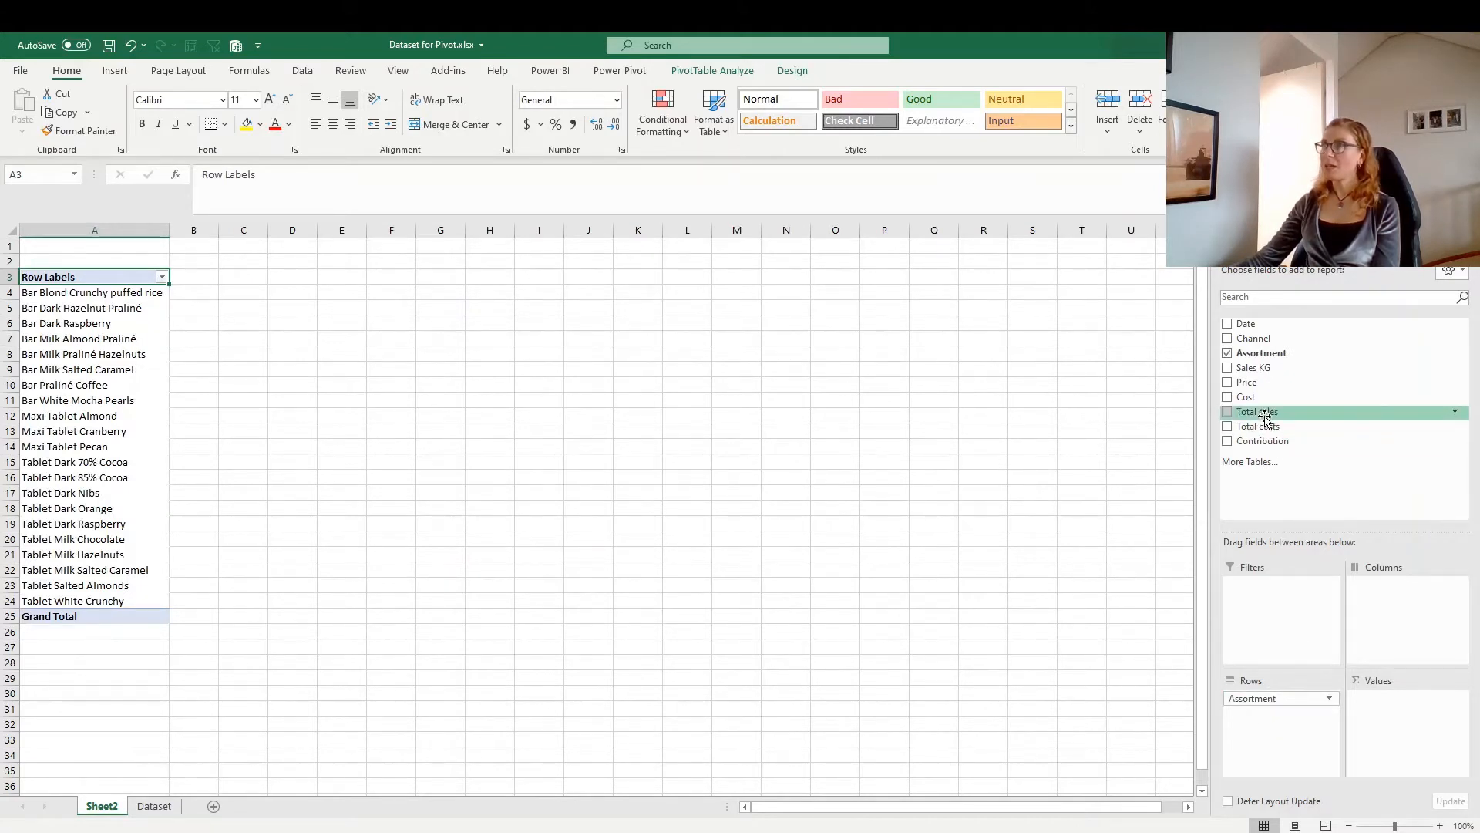
left_click_drag(1281, 447, 1376, 708)
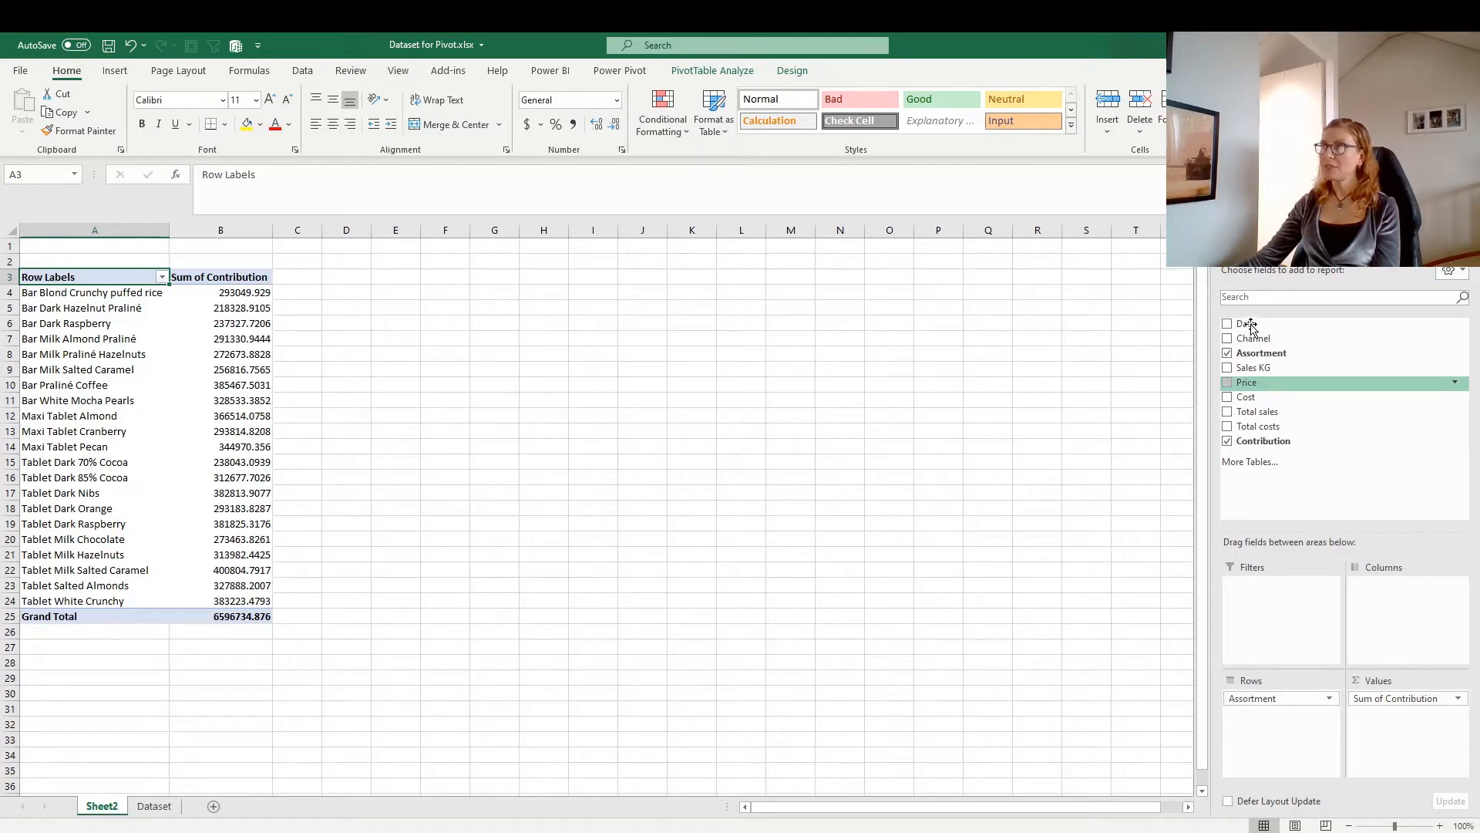
left_click_drag(1255, 325, 1274, 604)
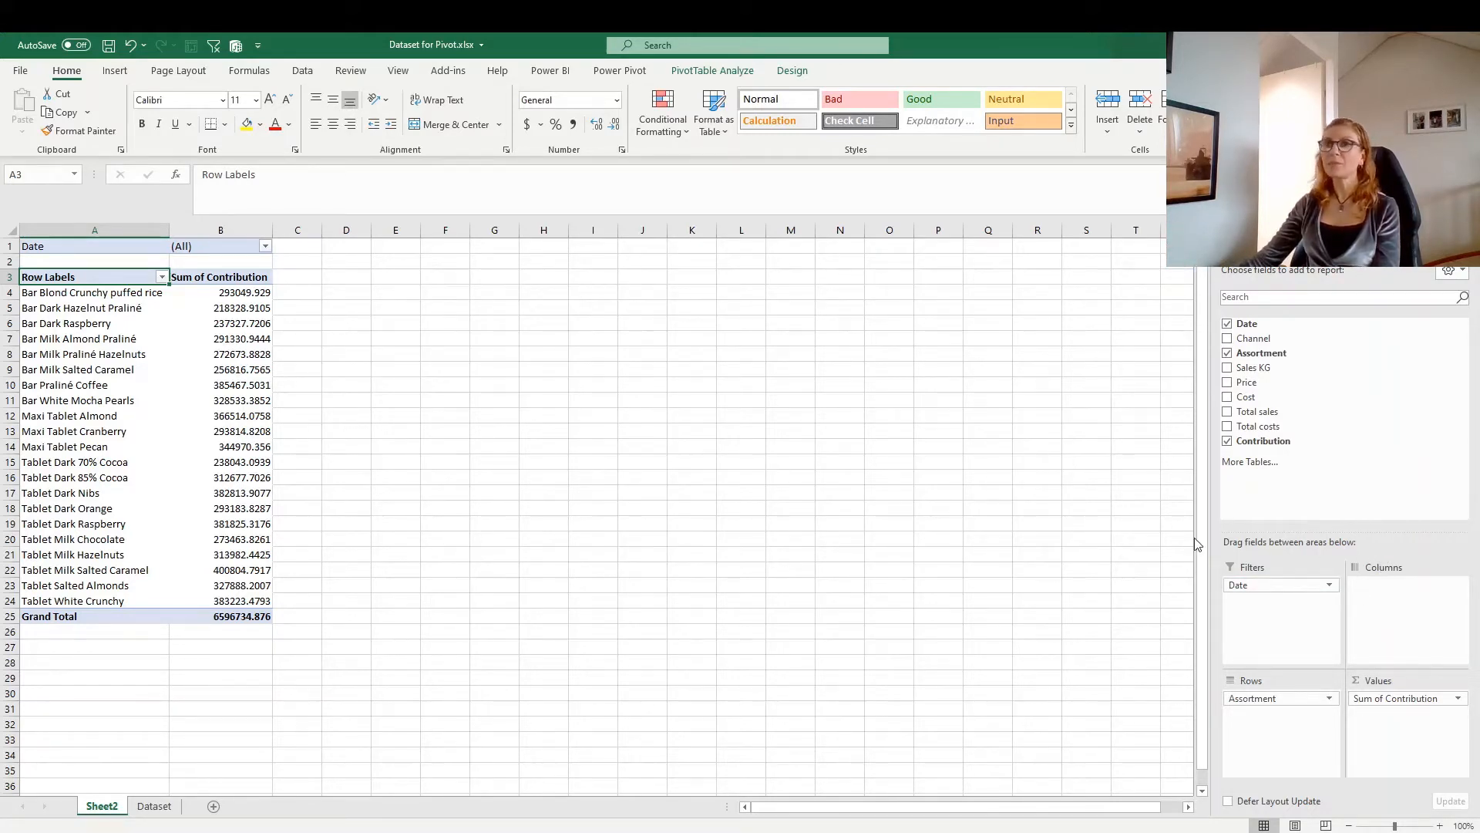
left_click(146, 373)
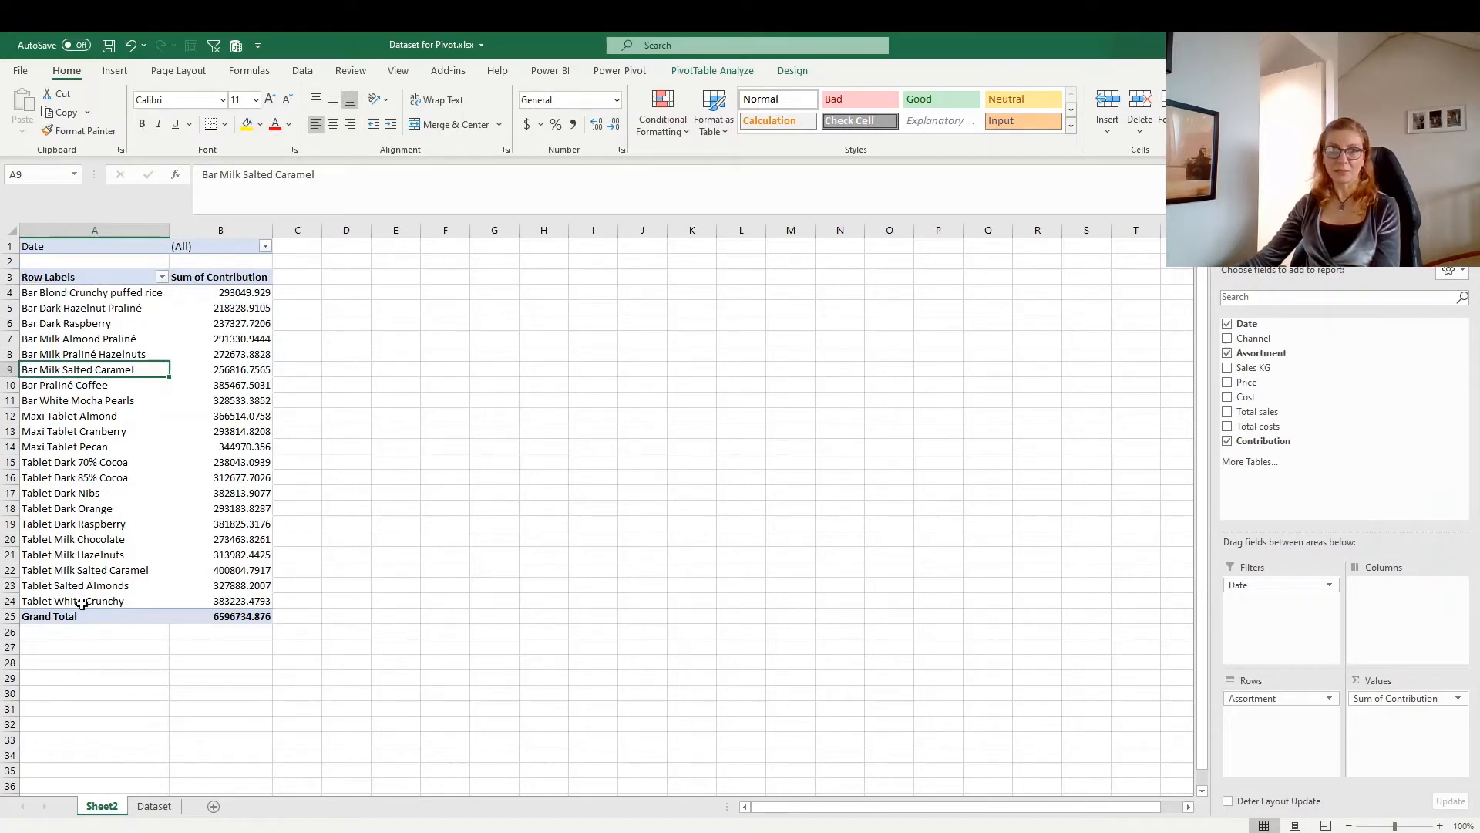
left_click(233, 295)
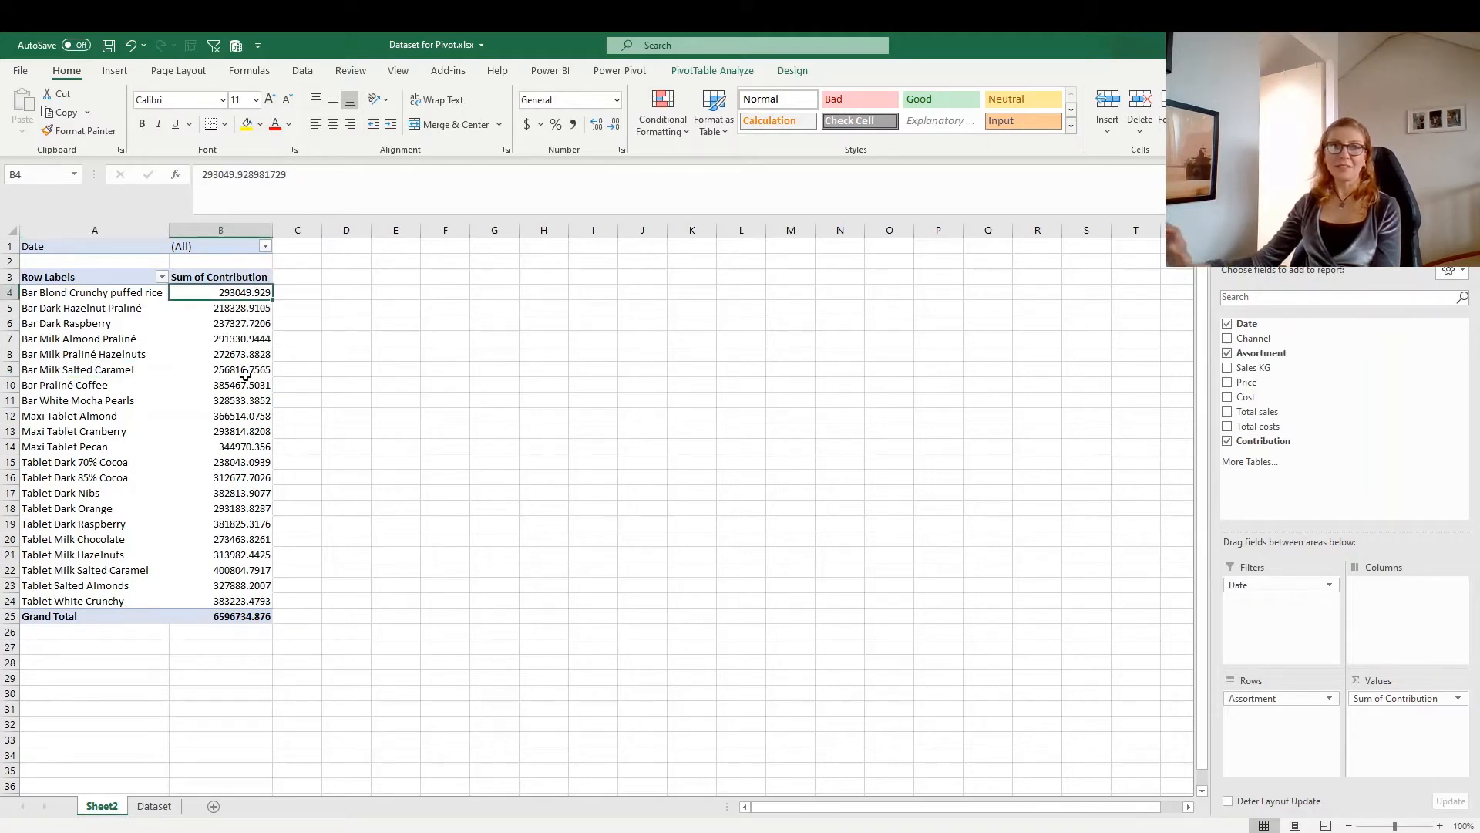
mouse_move(245, 374)
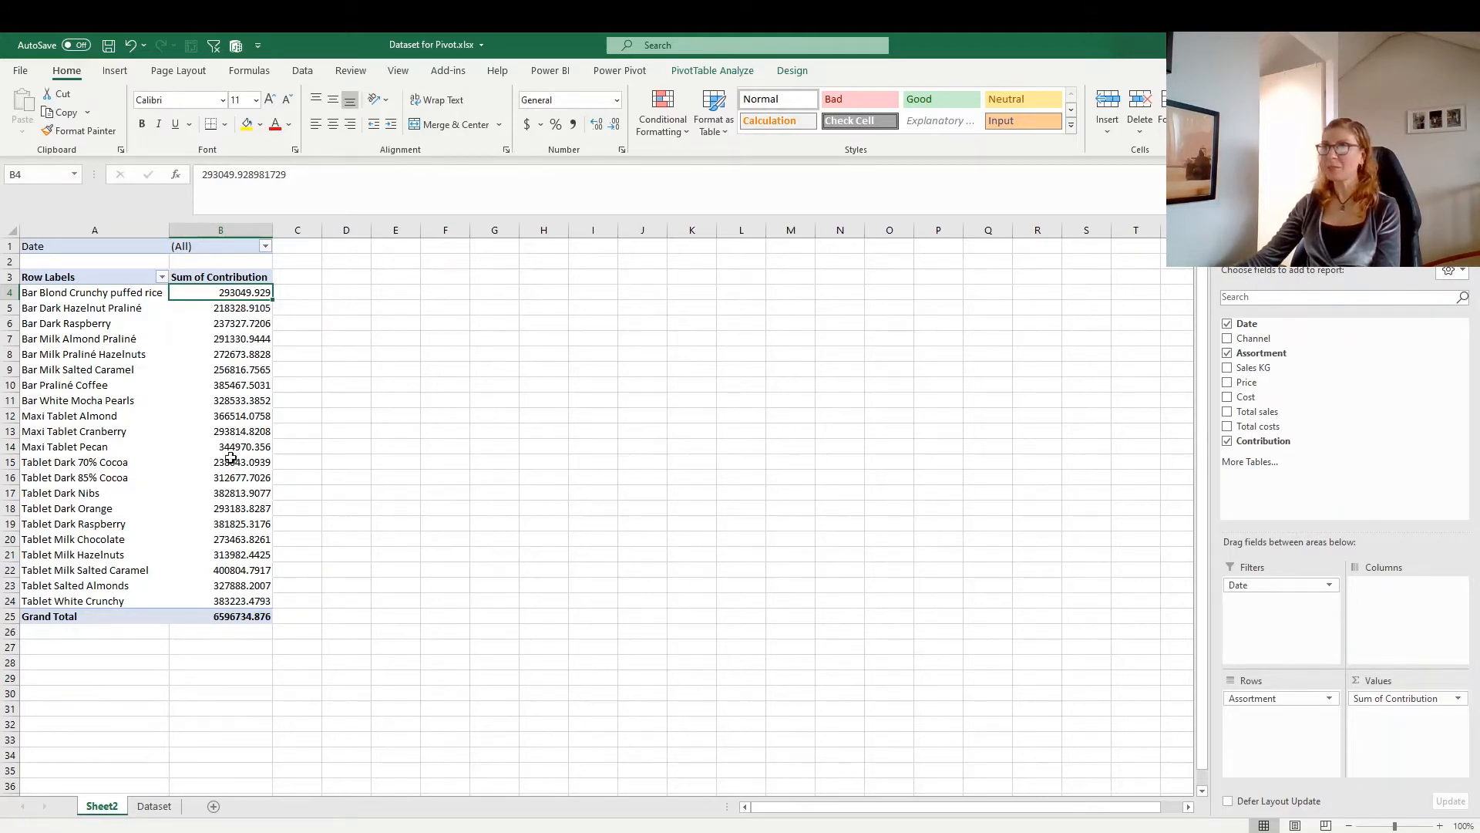
left_click(226, 357)
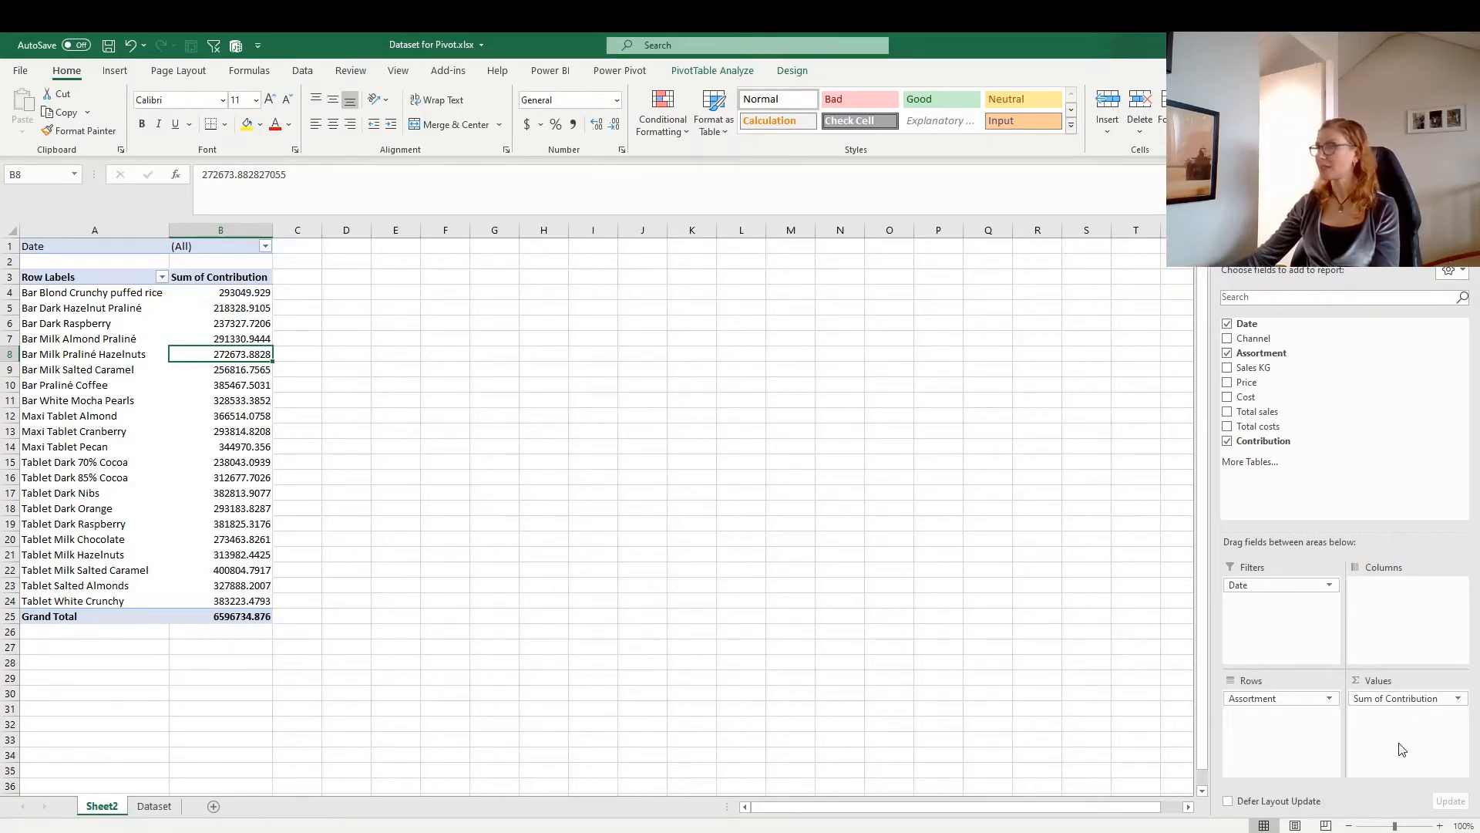
Step: Format the Sum of Contribution value field as Number with 0 decimal places and a 1000 separator
left_click(1459, 699)
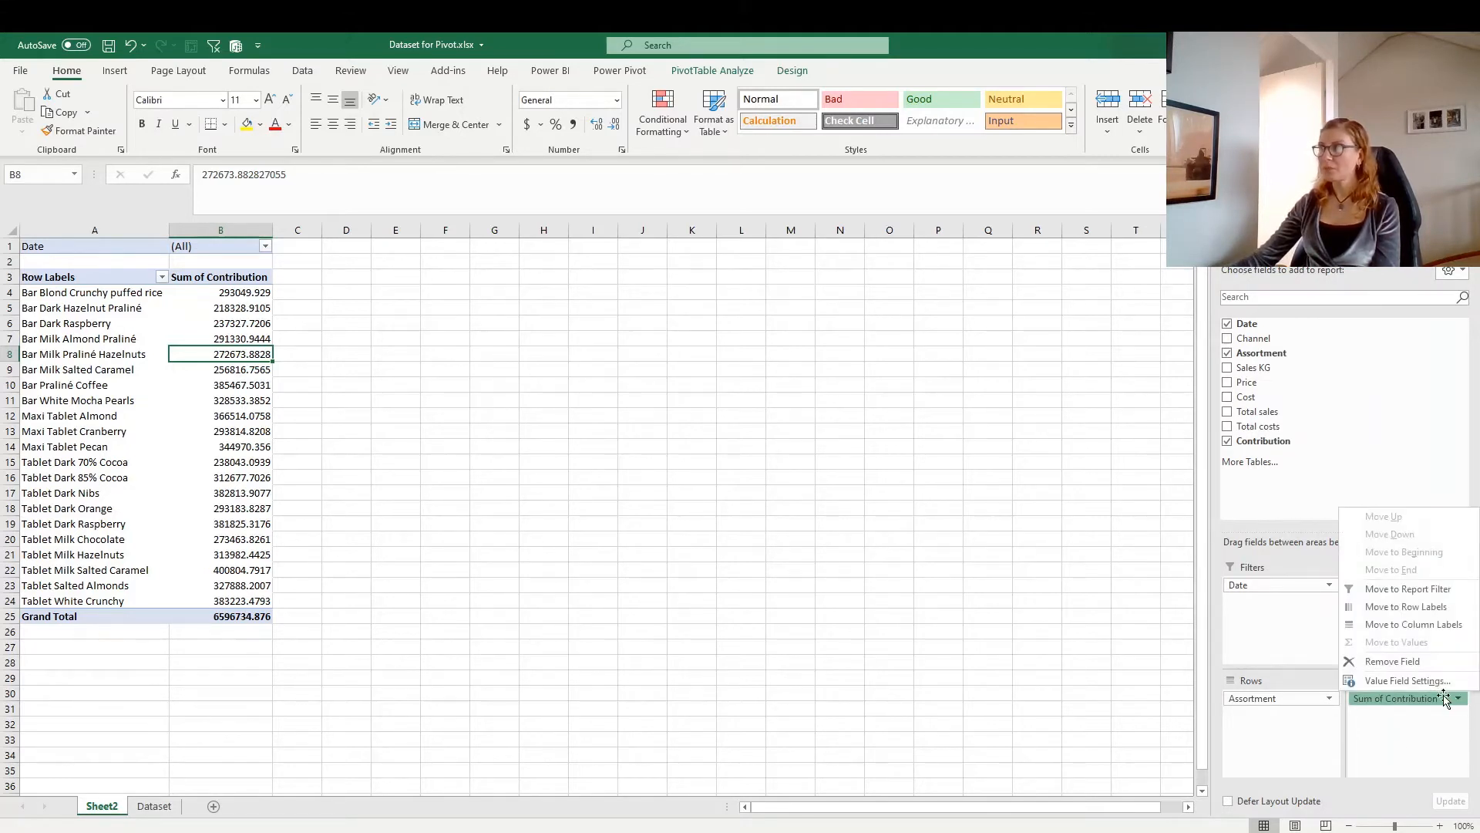
left_click(1430, 681)
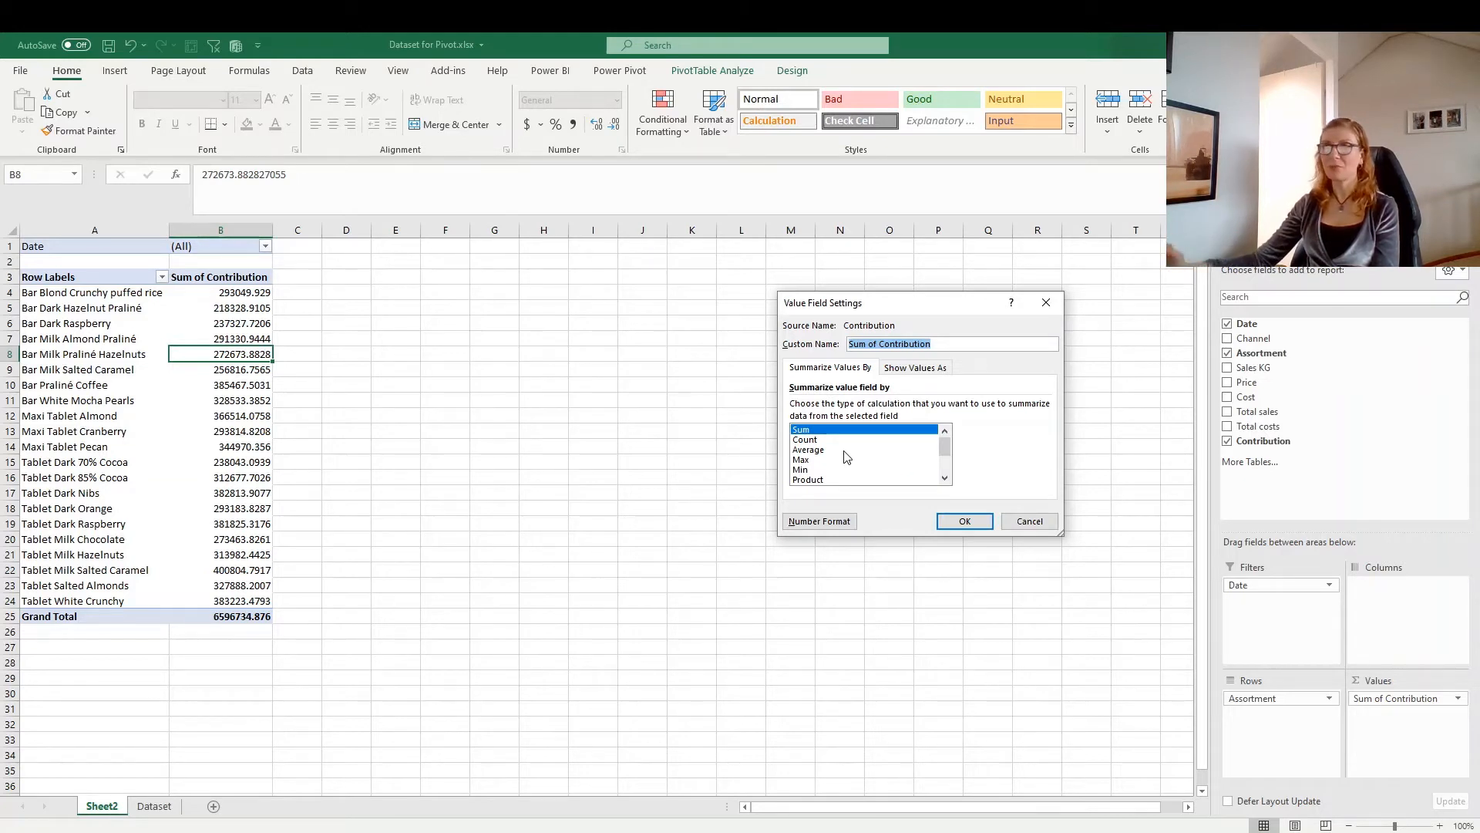
left_click(819, 522)
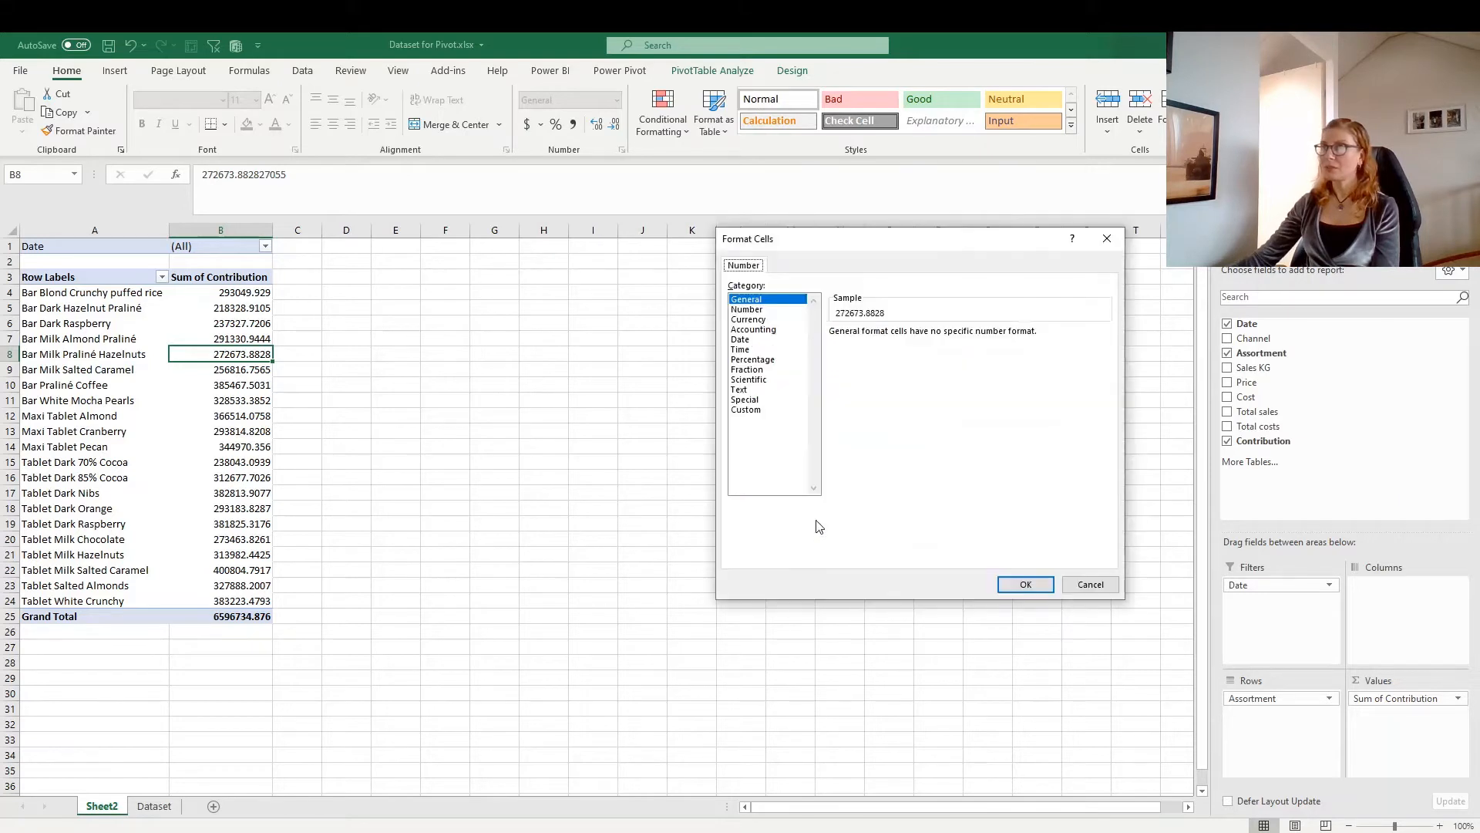
left_click(747, 310)
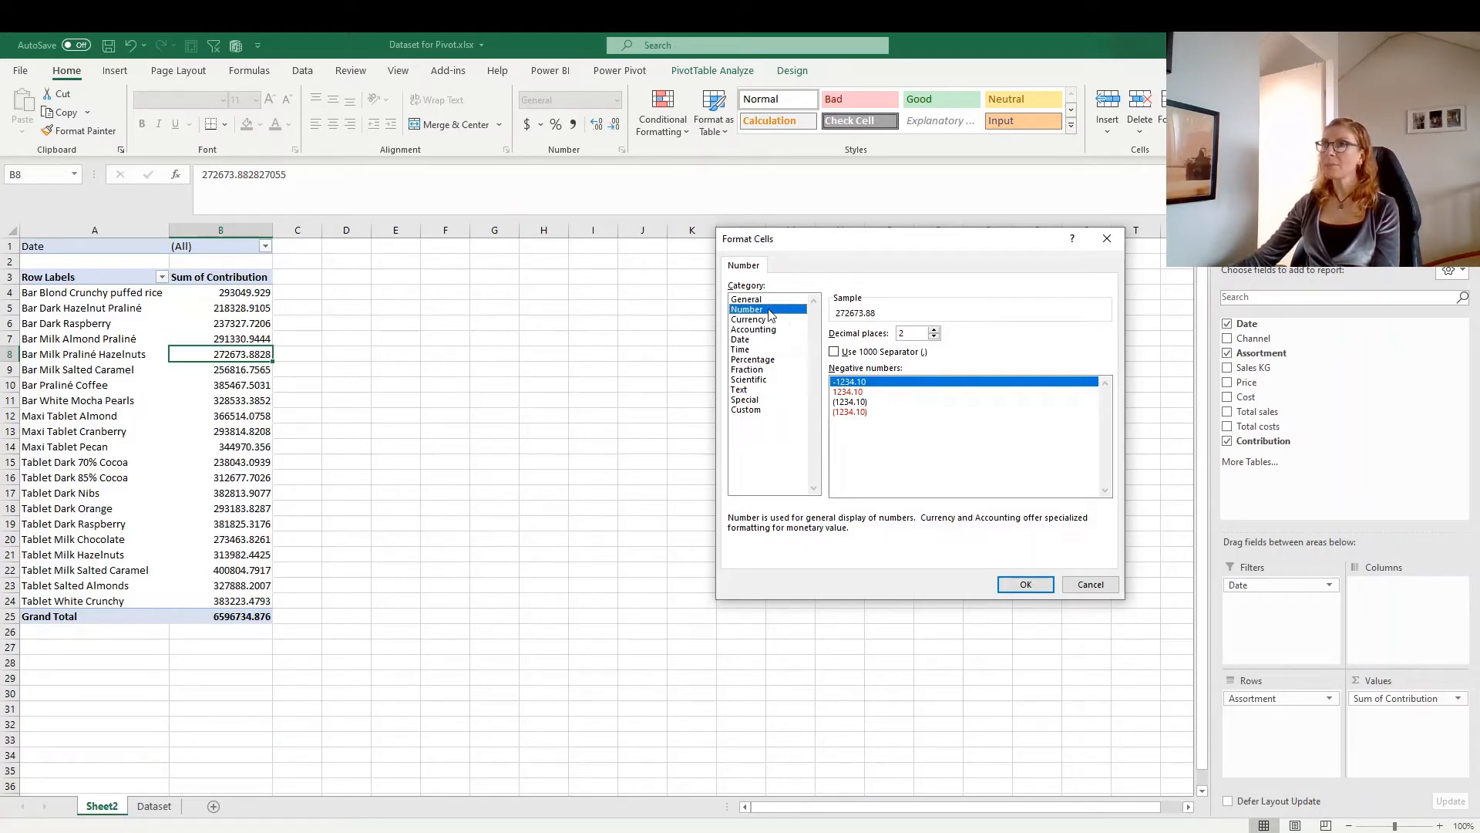
left_click(933, 337)
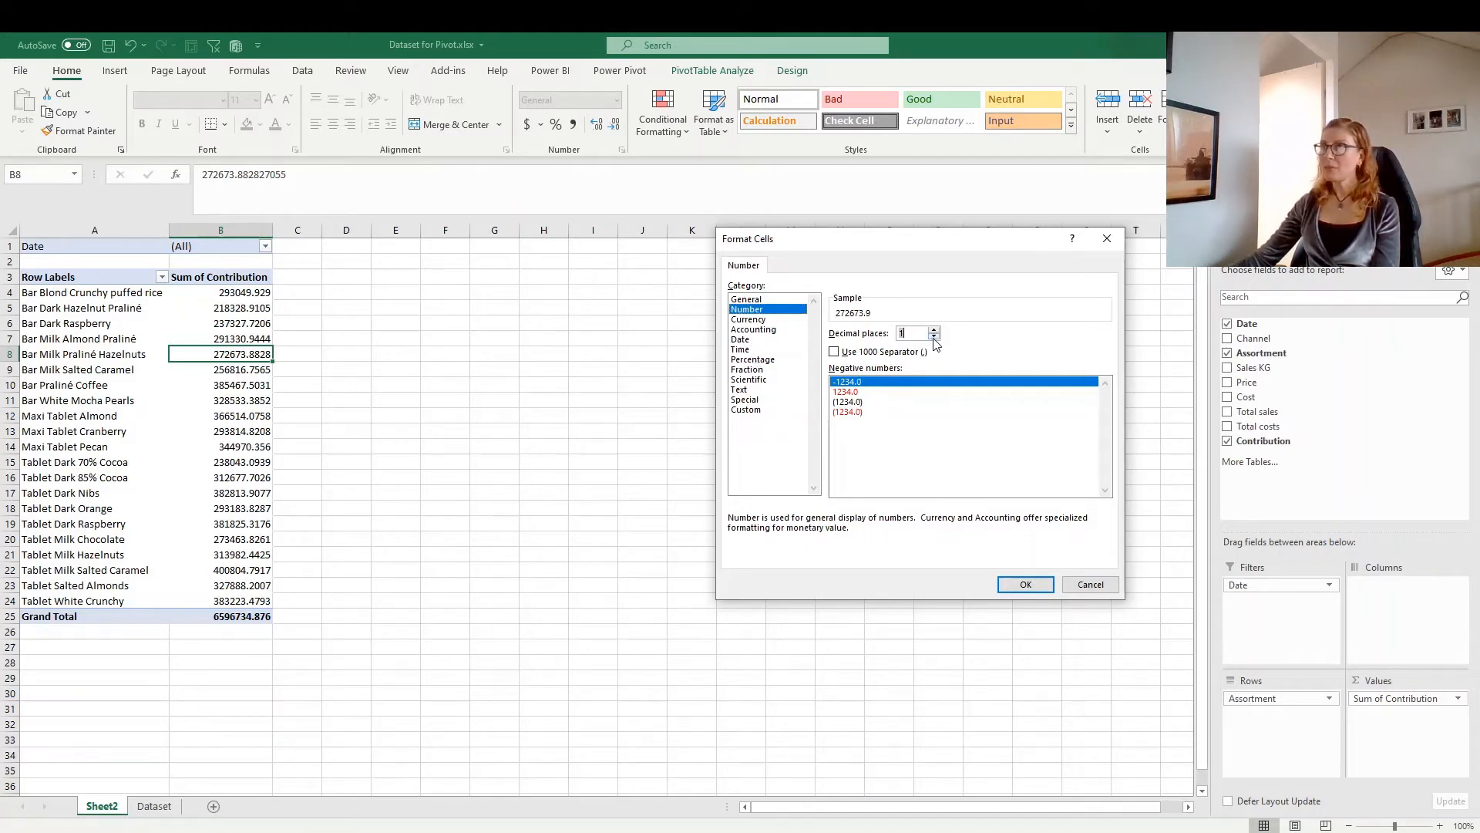
left_click(934, 337)
left_click(835, 353)
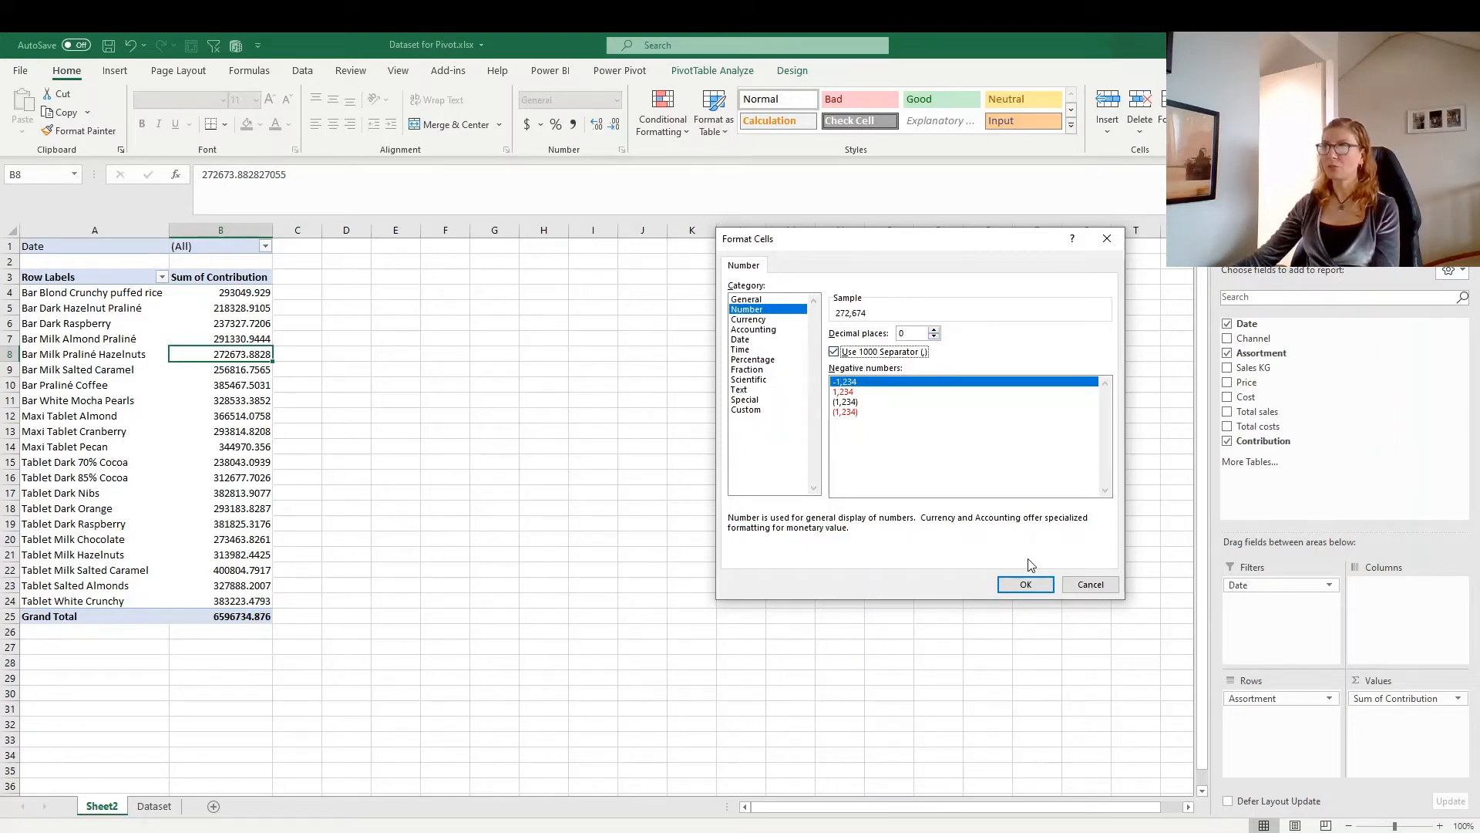
left_click(1034, 585)
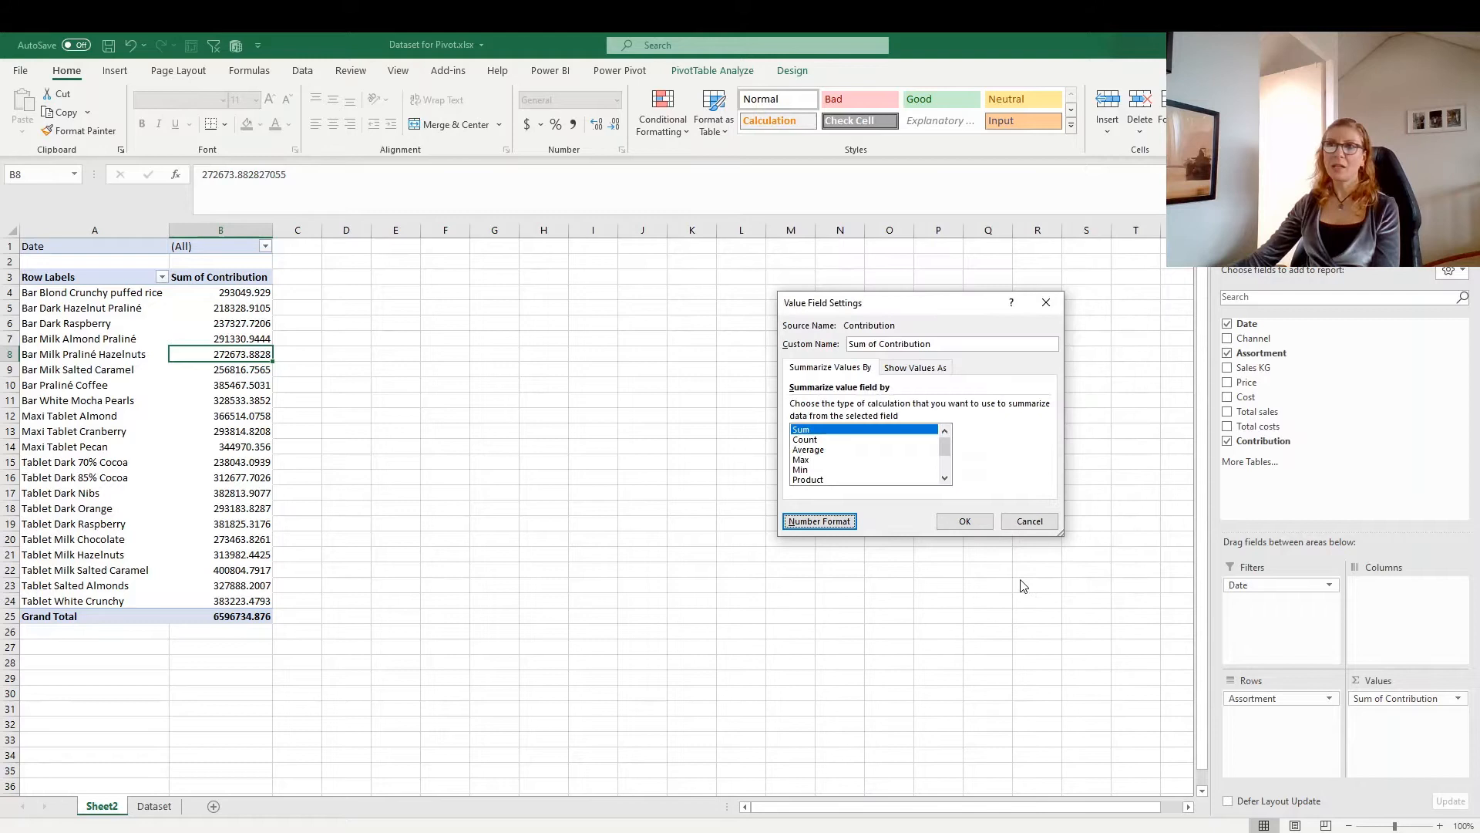
left_click(958, 525)
left_click(228, 402)
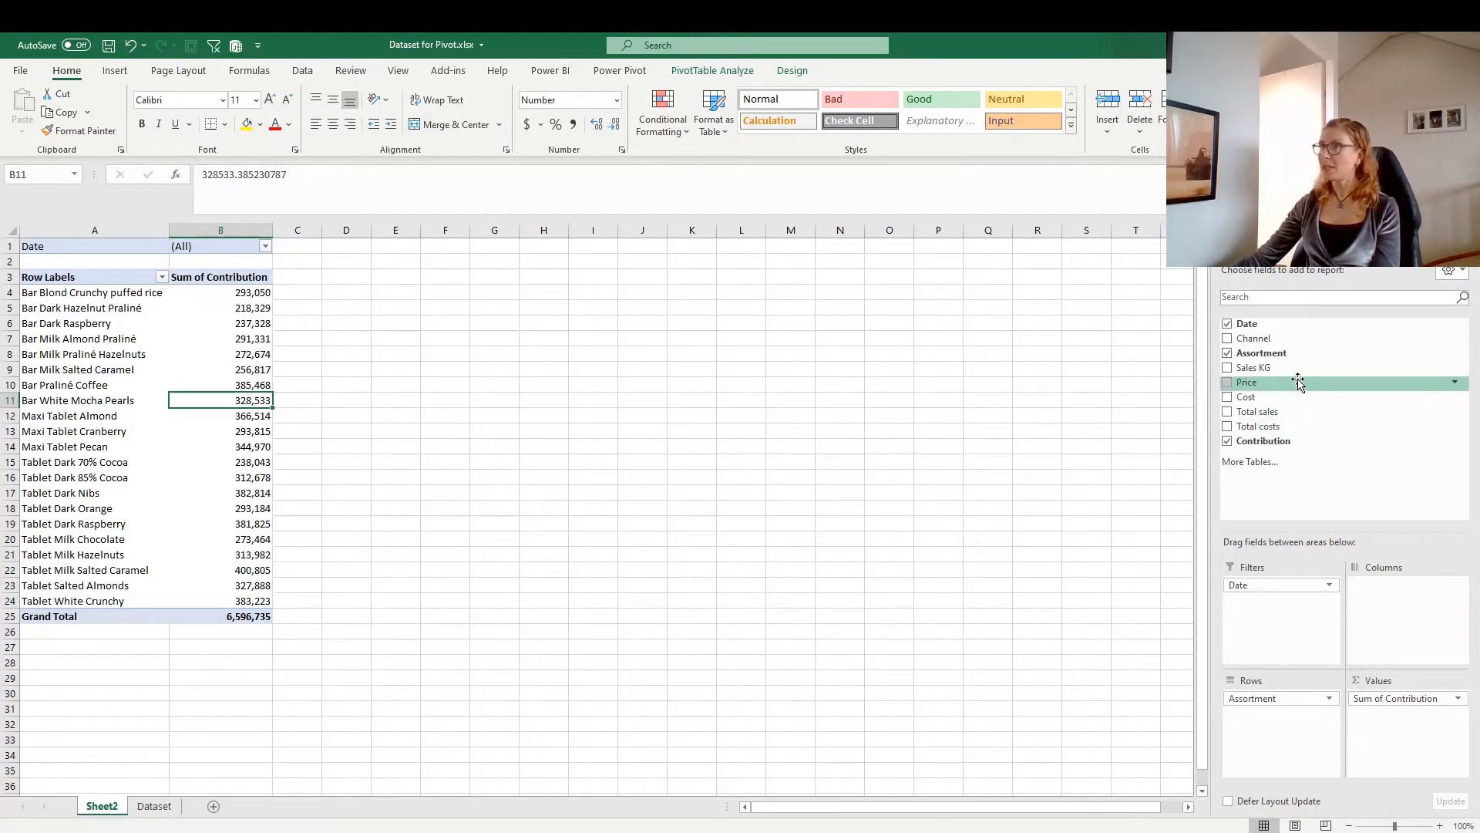
Step: Add Channel to the PivotTable rows, try it below Assortment, and restore it as the outer row level
left_click_drag(1265, 340, 1285, 698)
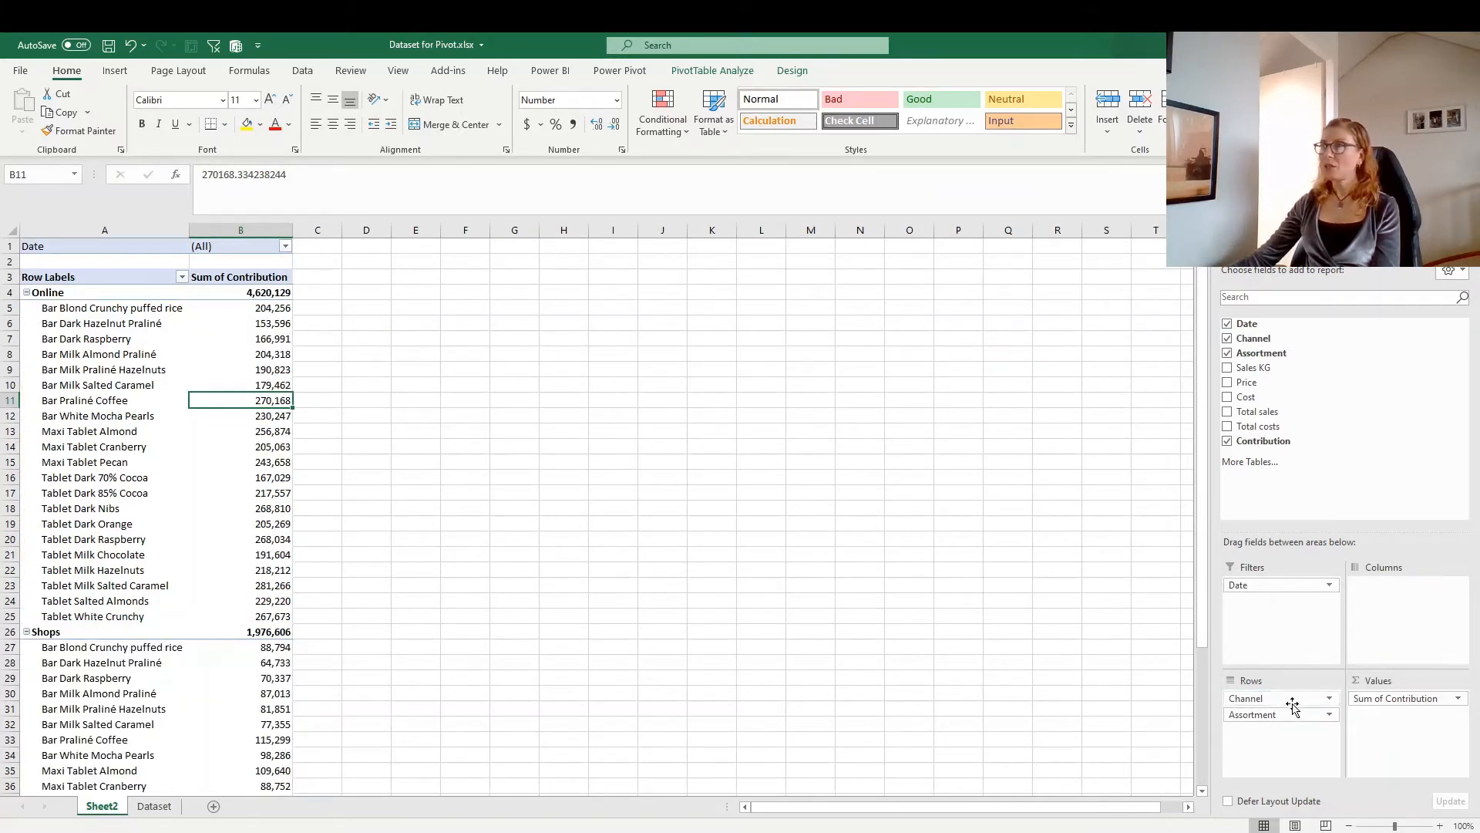
left_click_drag(1289, 698, 1292, 746)
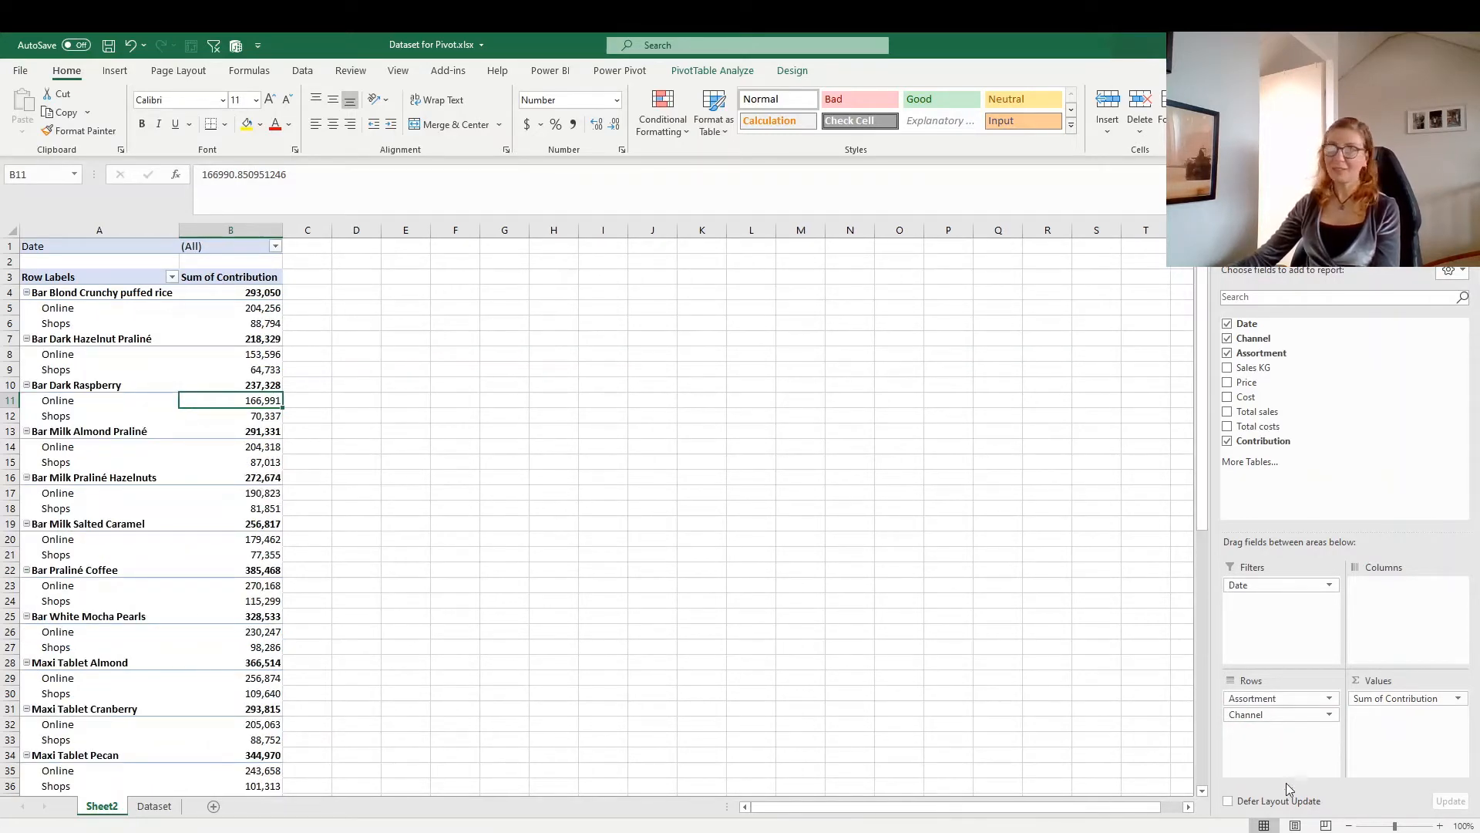
left_click_drag(1270, 699, 1282, 762)
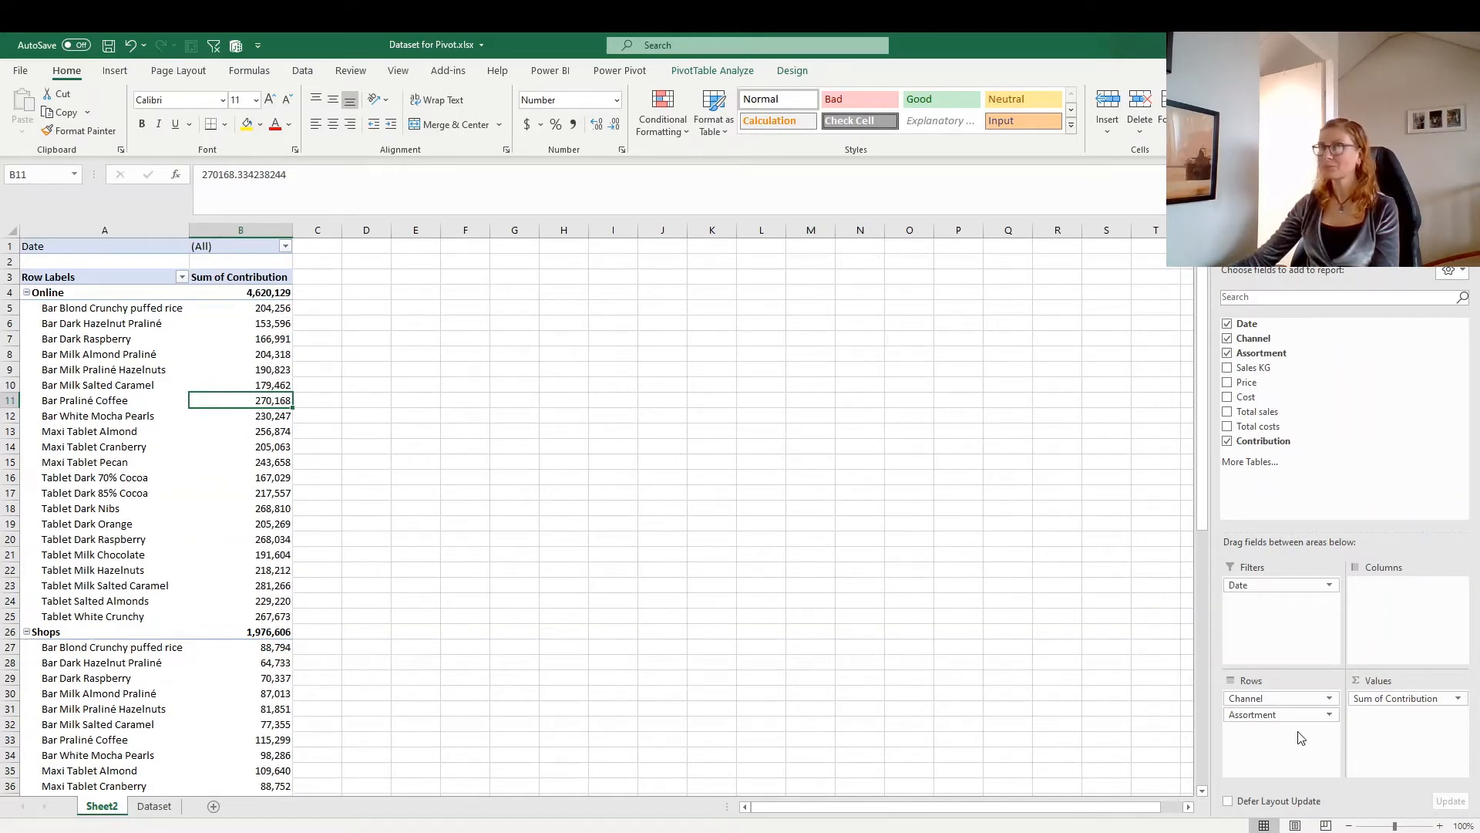
Step: Try Channel as the PivotTable's column field and return it to the rows above Assortment
left_click_drag(1276, 698, 1415, 607)
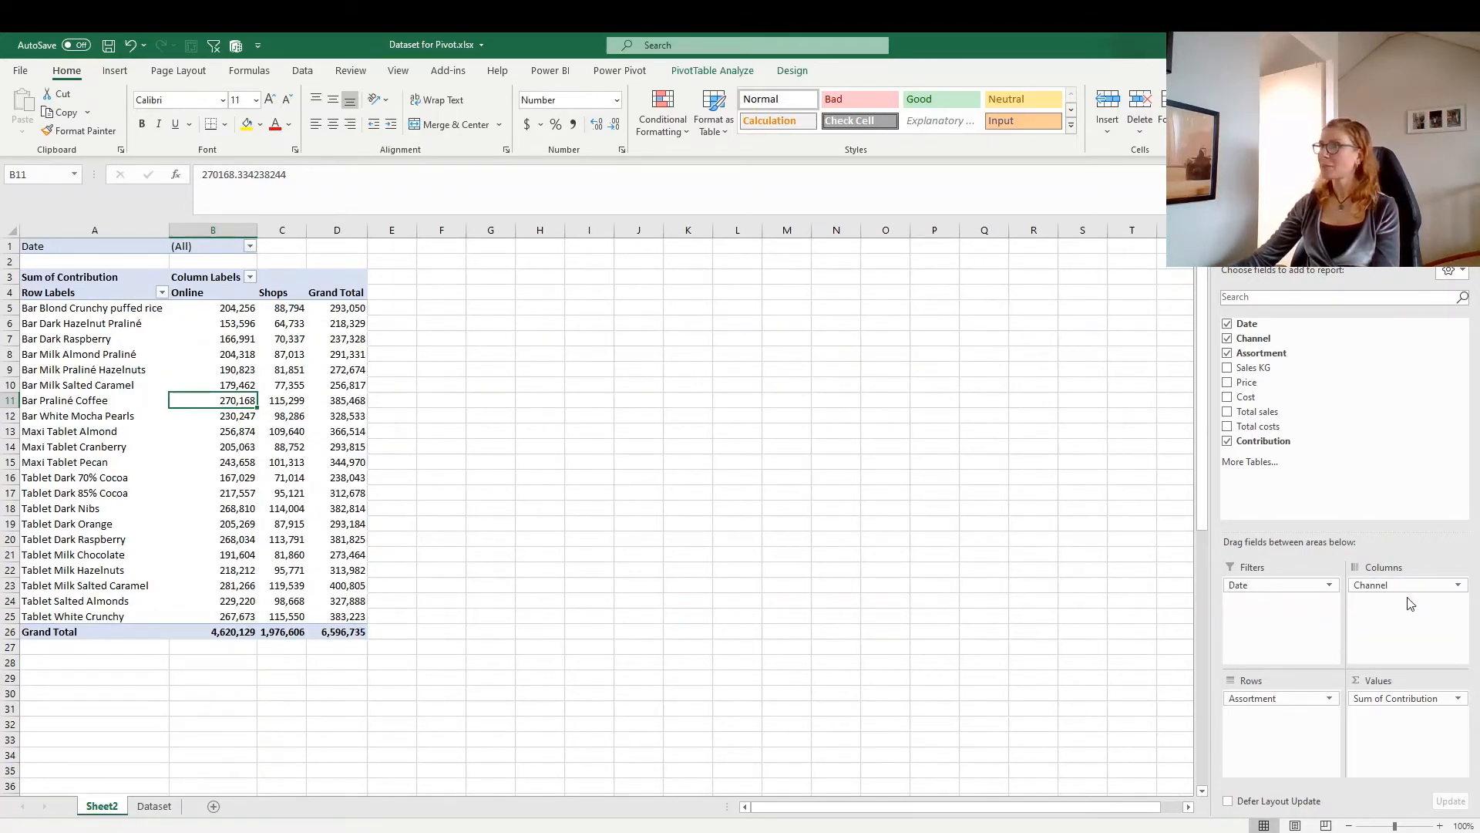
left_click_drag(1404, 585, 1273, 689)
left_click(208, 525)
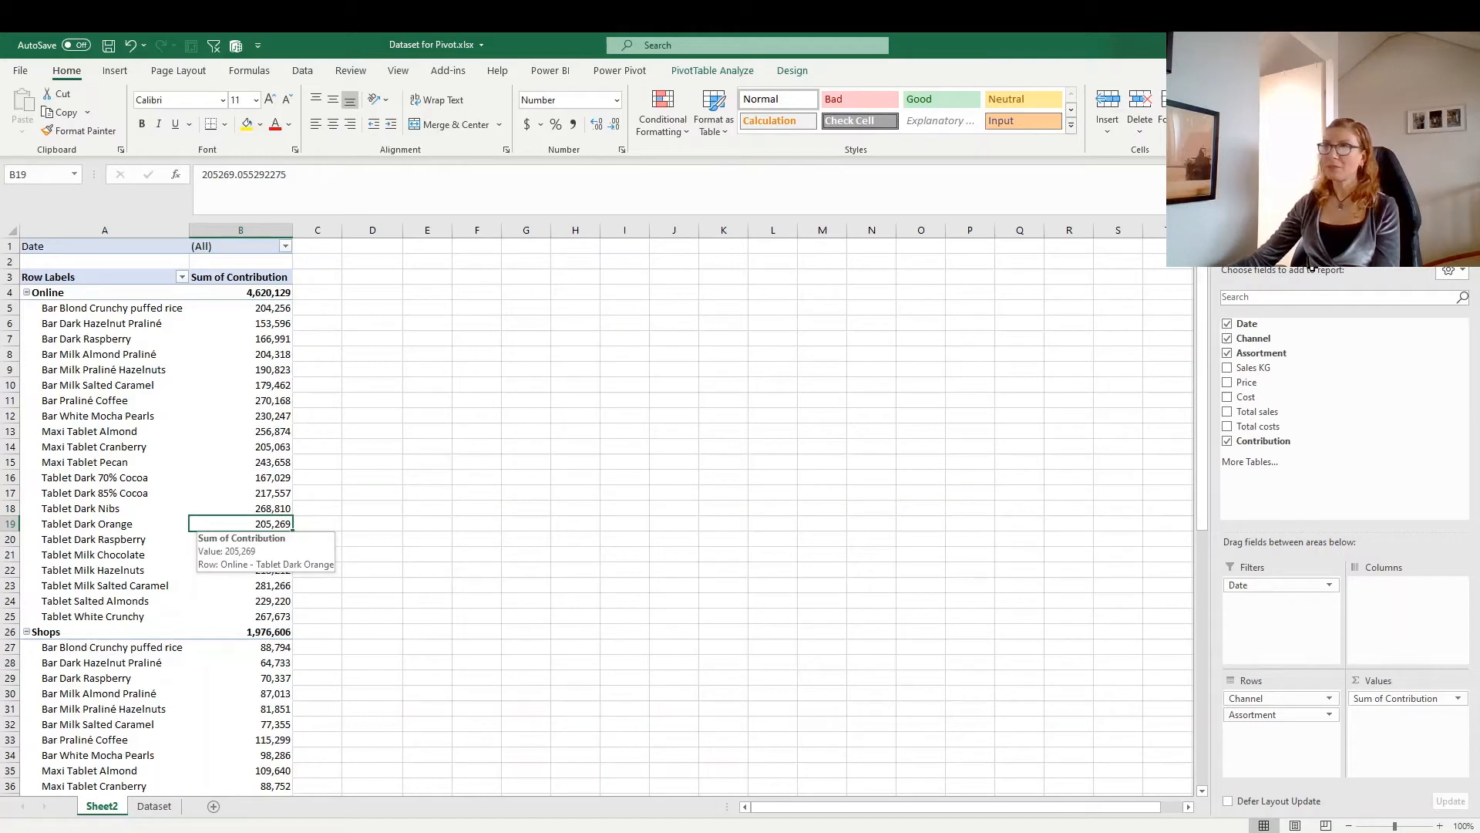
Step: Close the PivotTable field list and select cells outside and inside the PivotTable to check when it appears
left_click(662, 400)
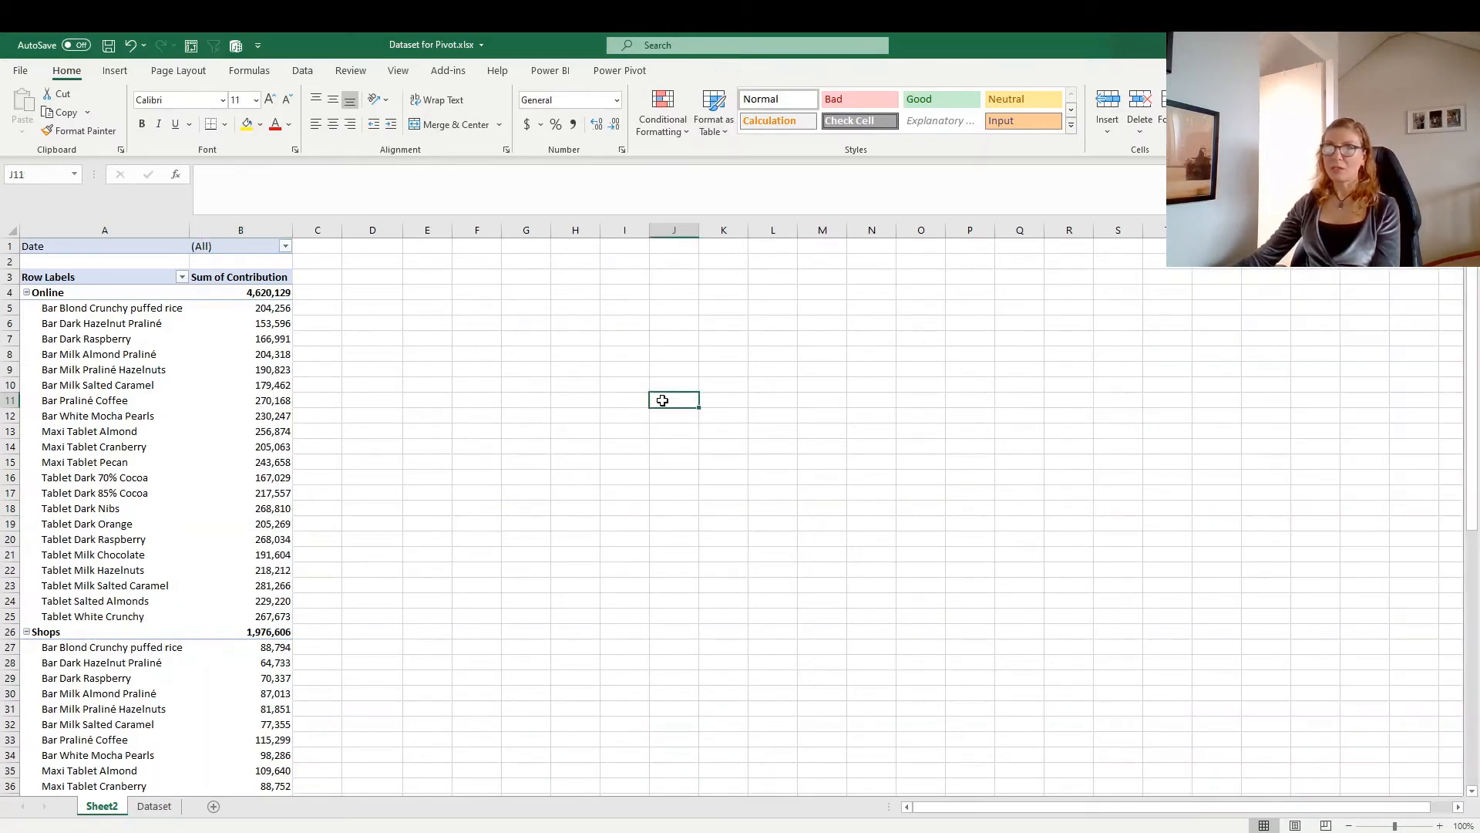
left_click(122, 402)
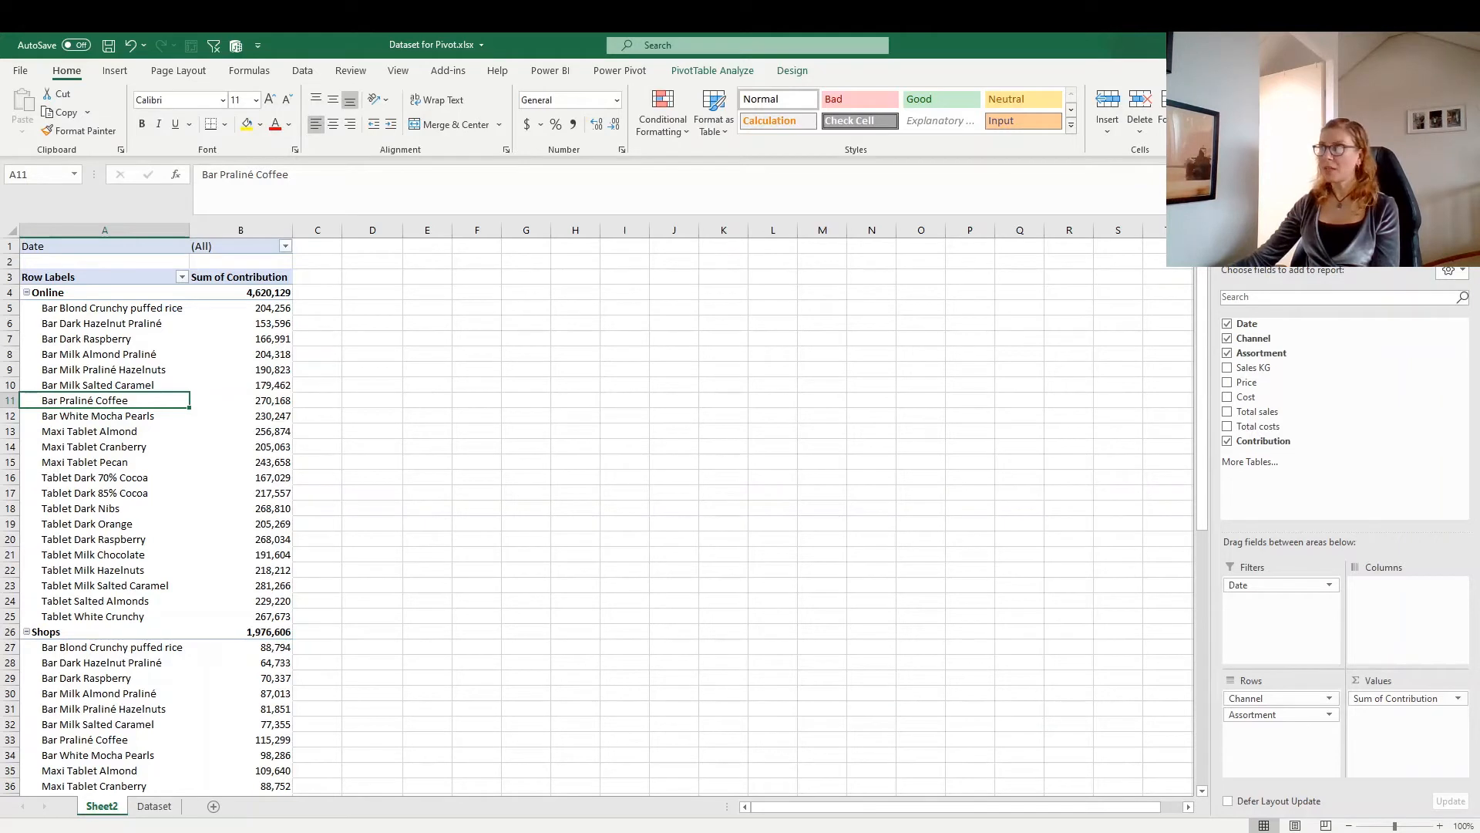
left_click(1463, 246)
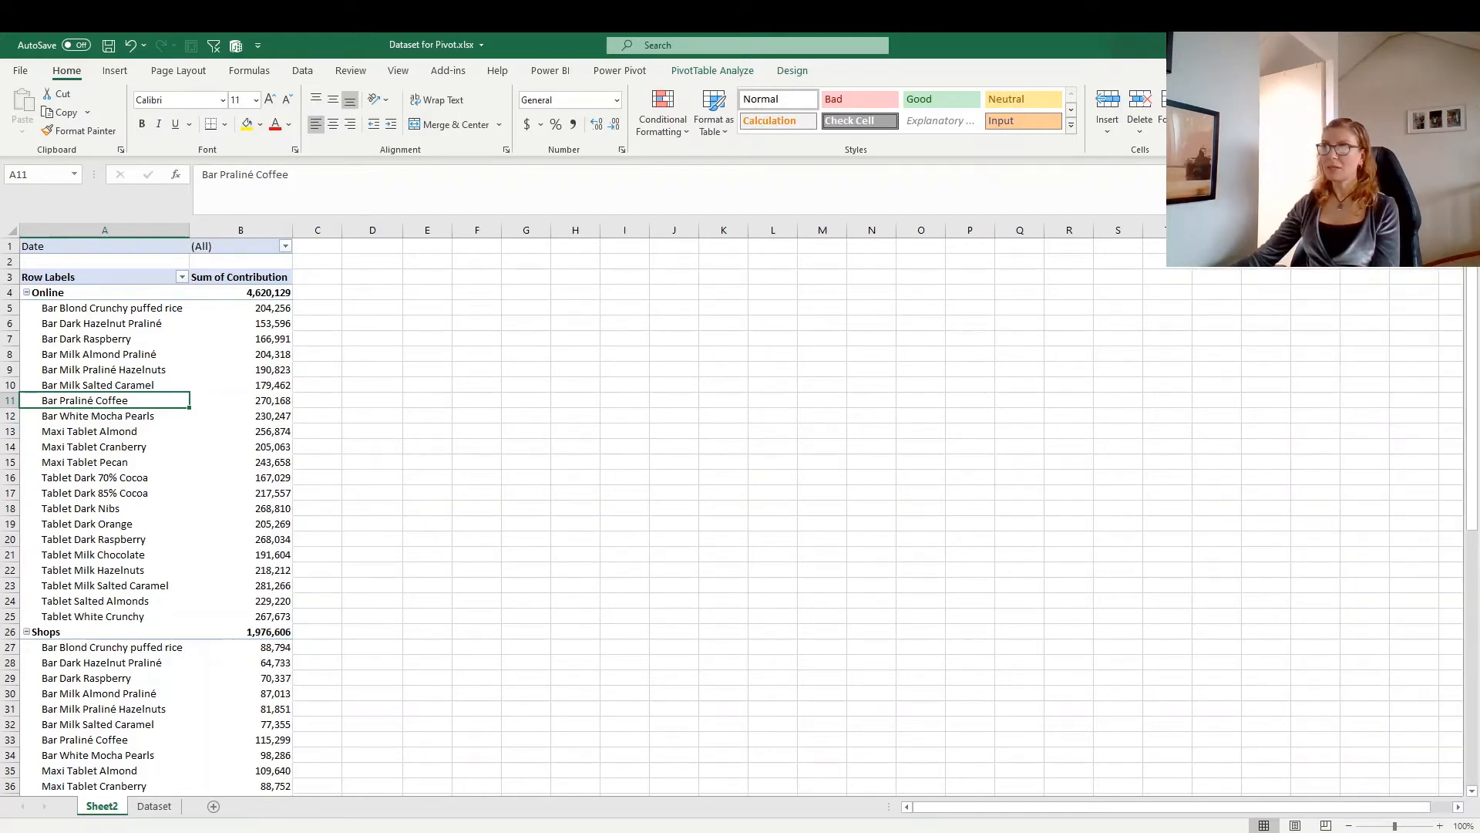
left_click(386, 451)
left_click(150, 449)
left_click(619, 460)
left_click(83, 448)
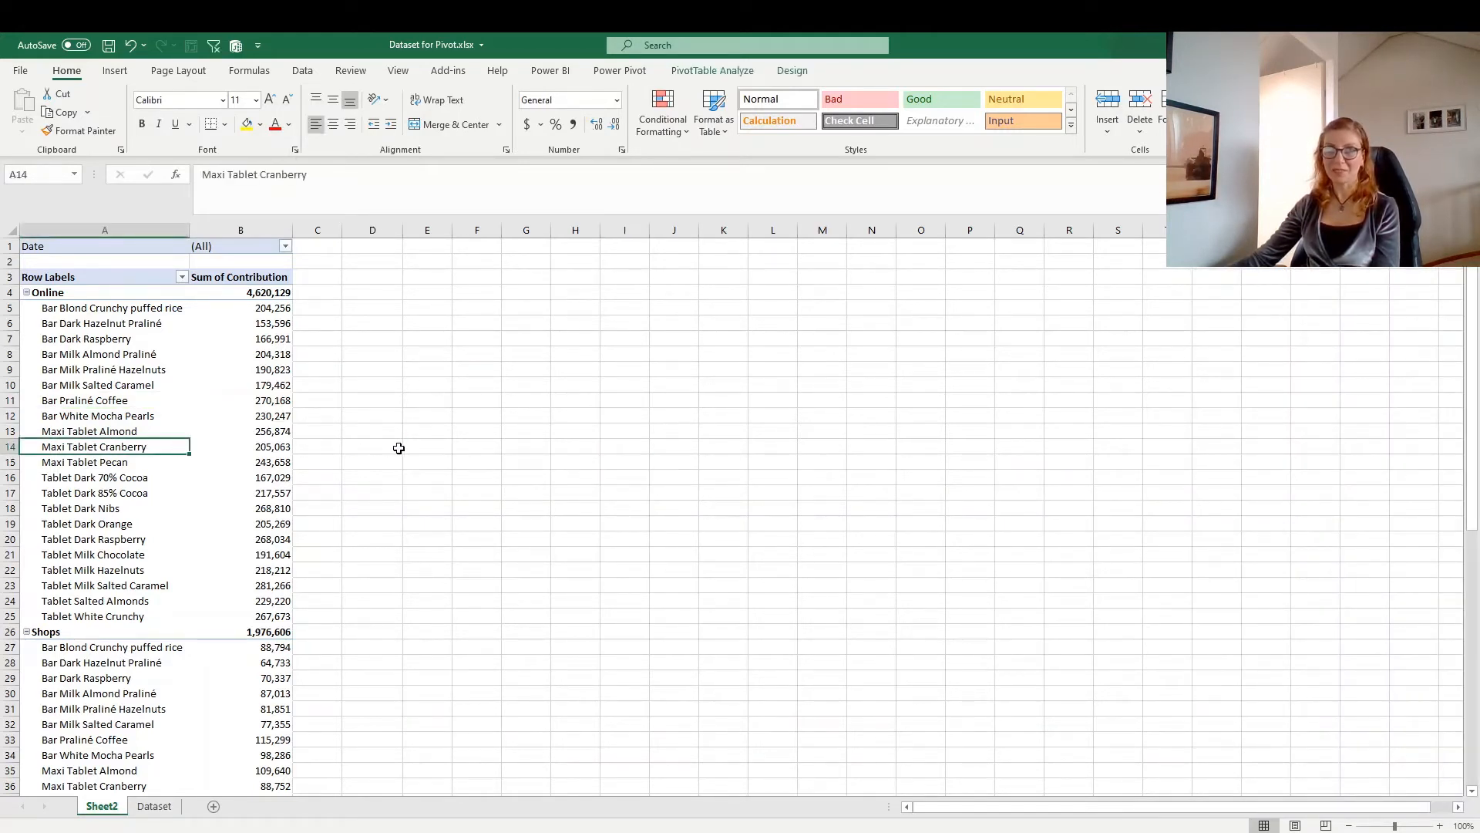
Step: Show the PivotTable field list again from one of the Assortment row labels, cancelling the Assortment field settings
right_click(122, 401)
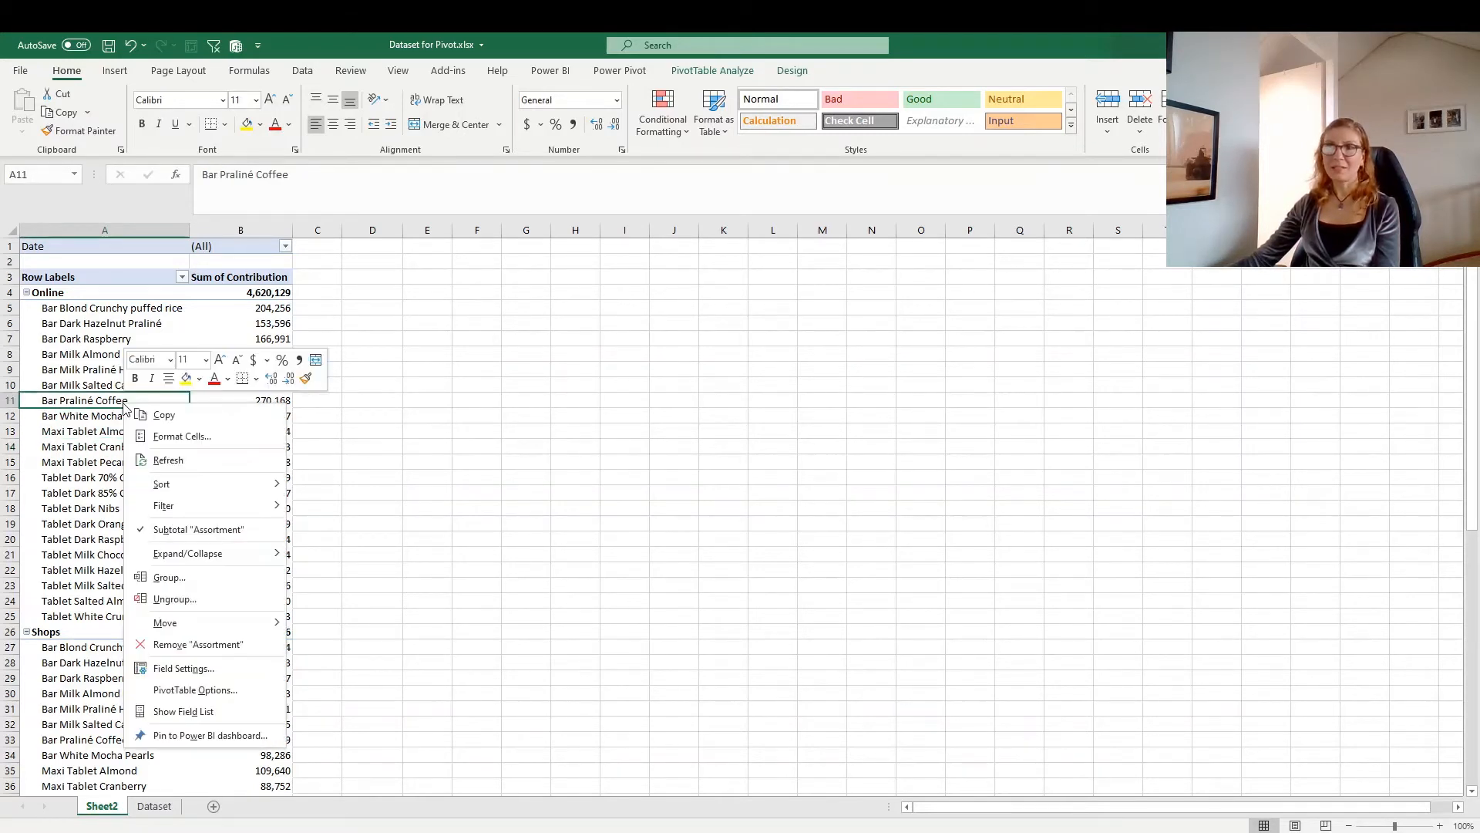
left_click(214, 669)
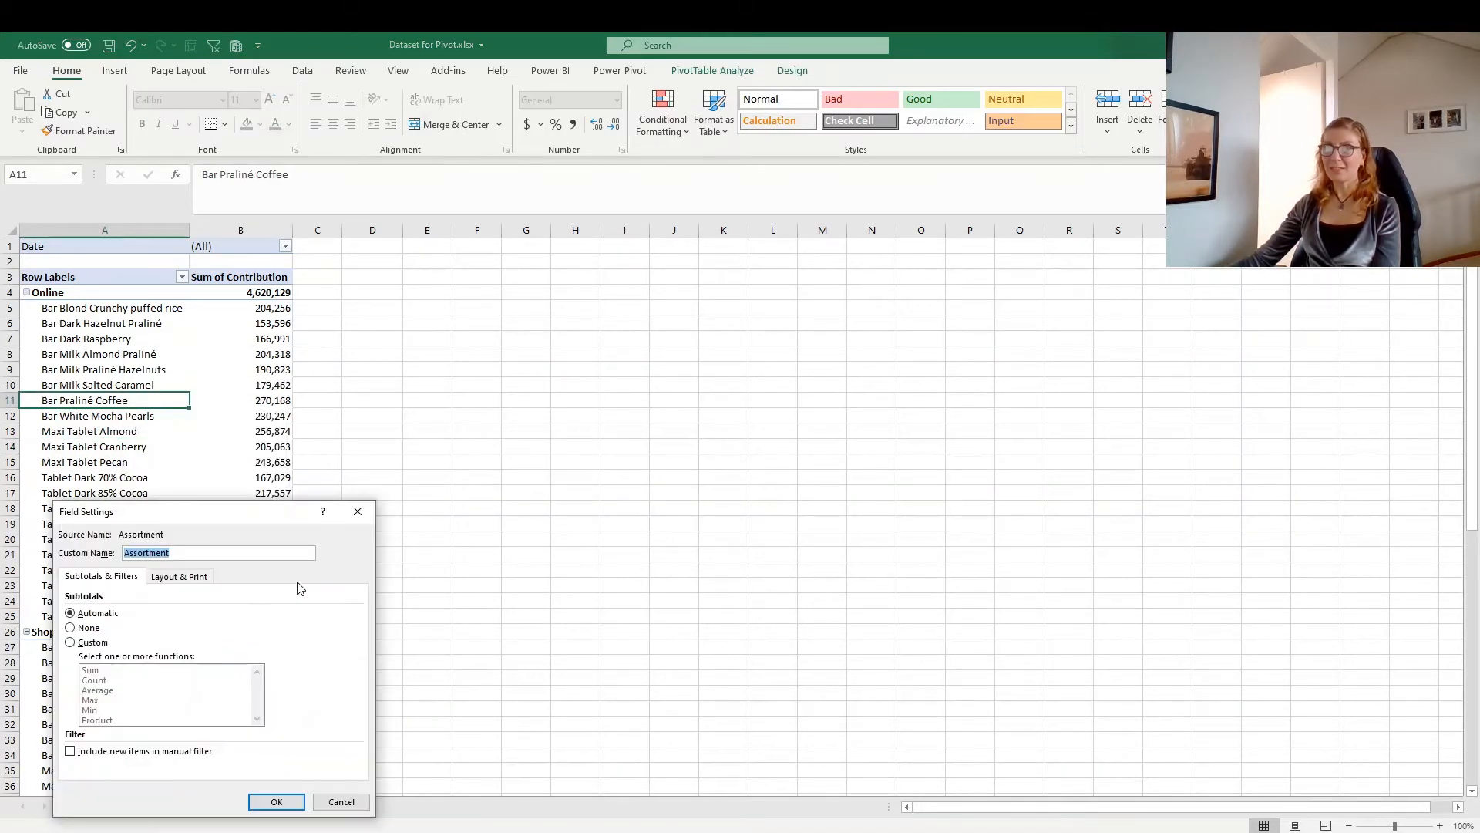
left_click(333, 801)
right_click(108, 434)
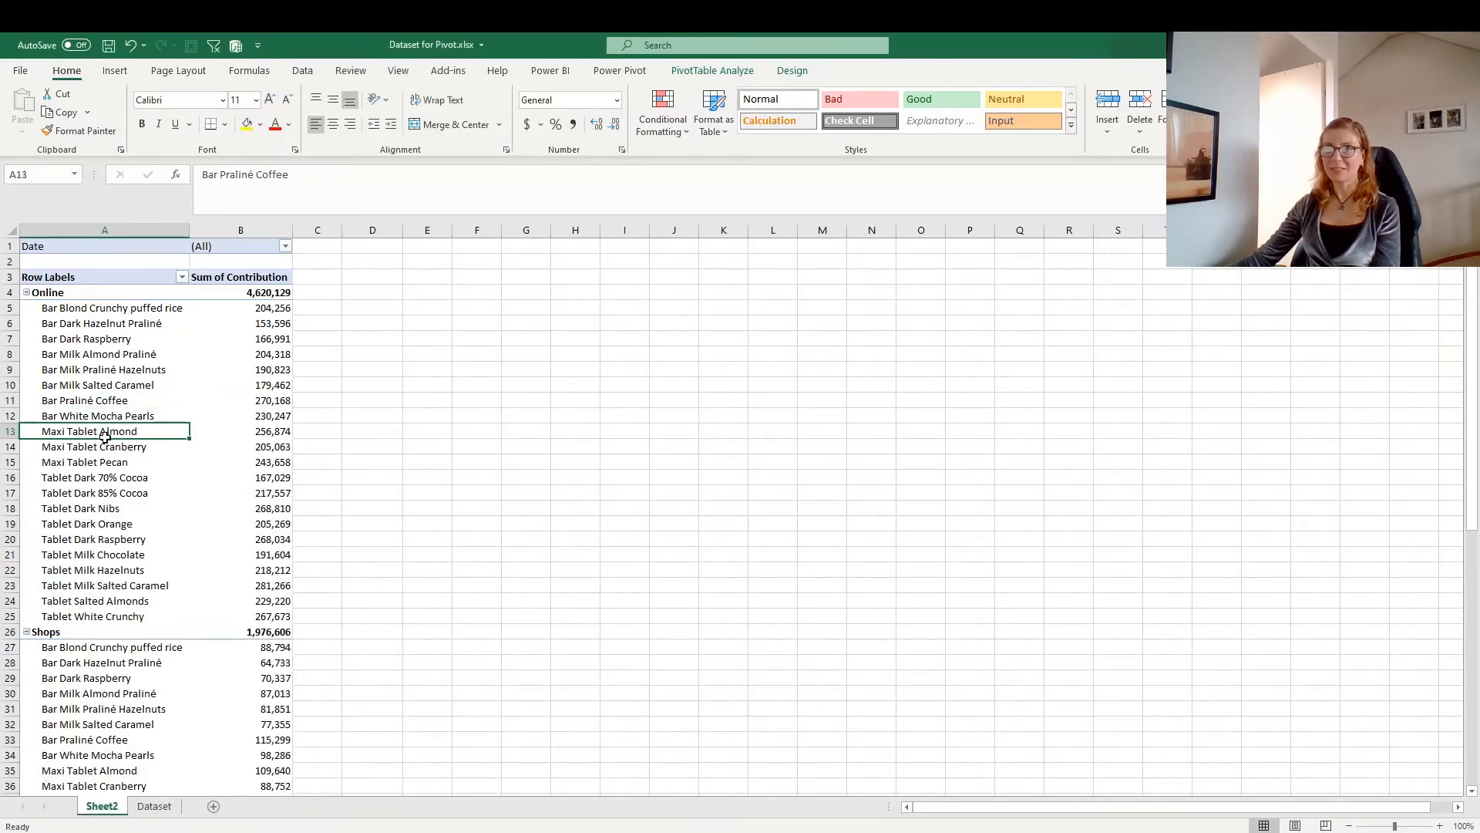
left_click(166, 745)
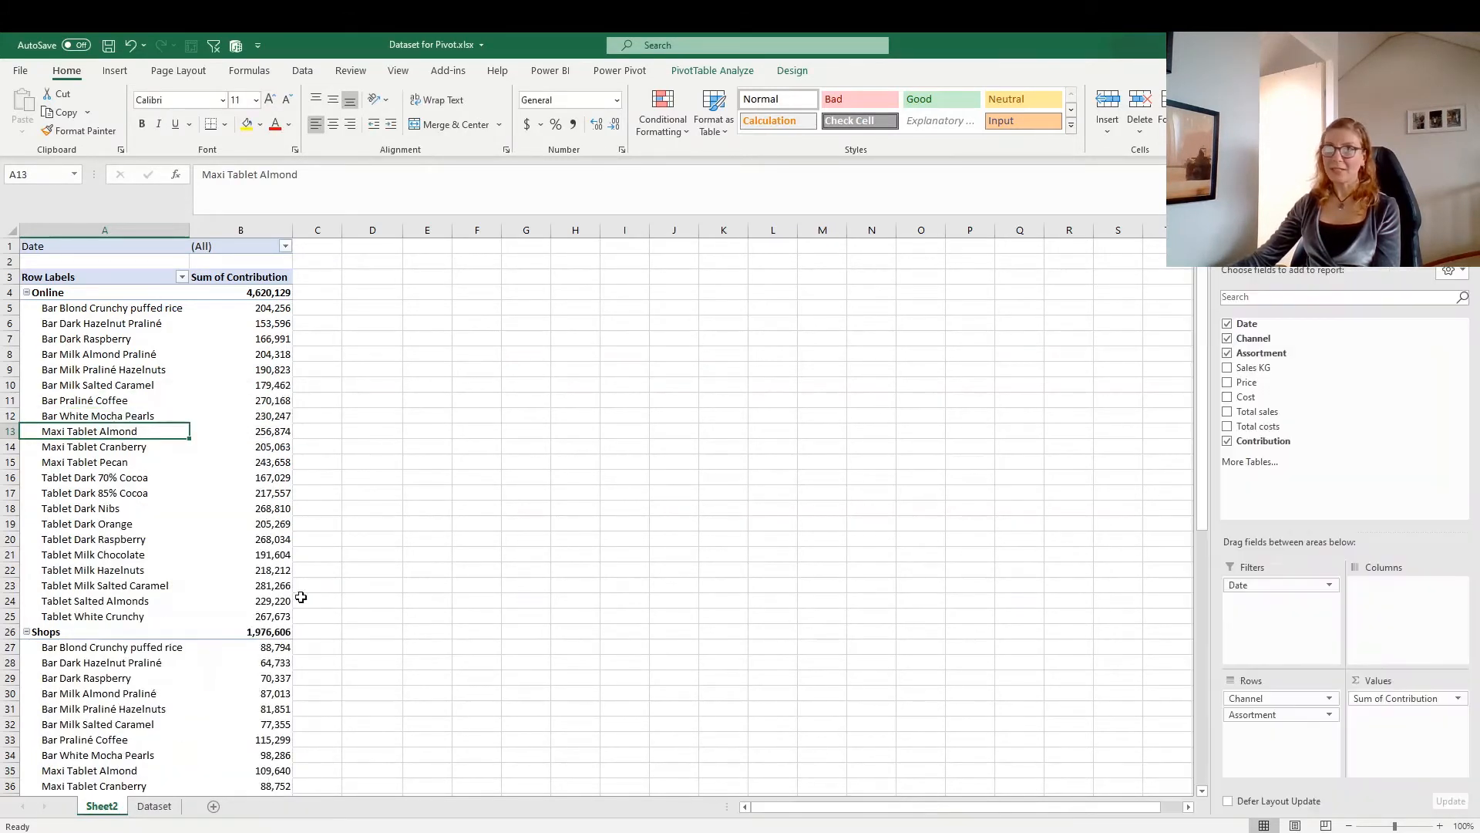
Step: Try hiding the field list and the +/- buttons of the PivotTable, and show both again
left_click(186, 515)
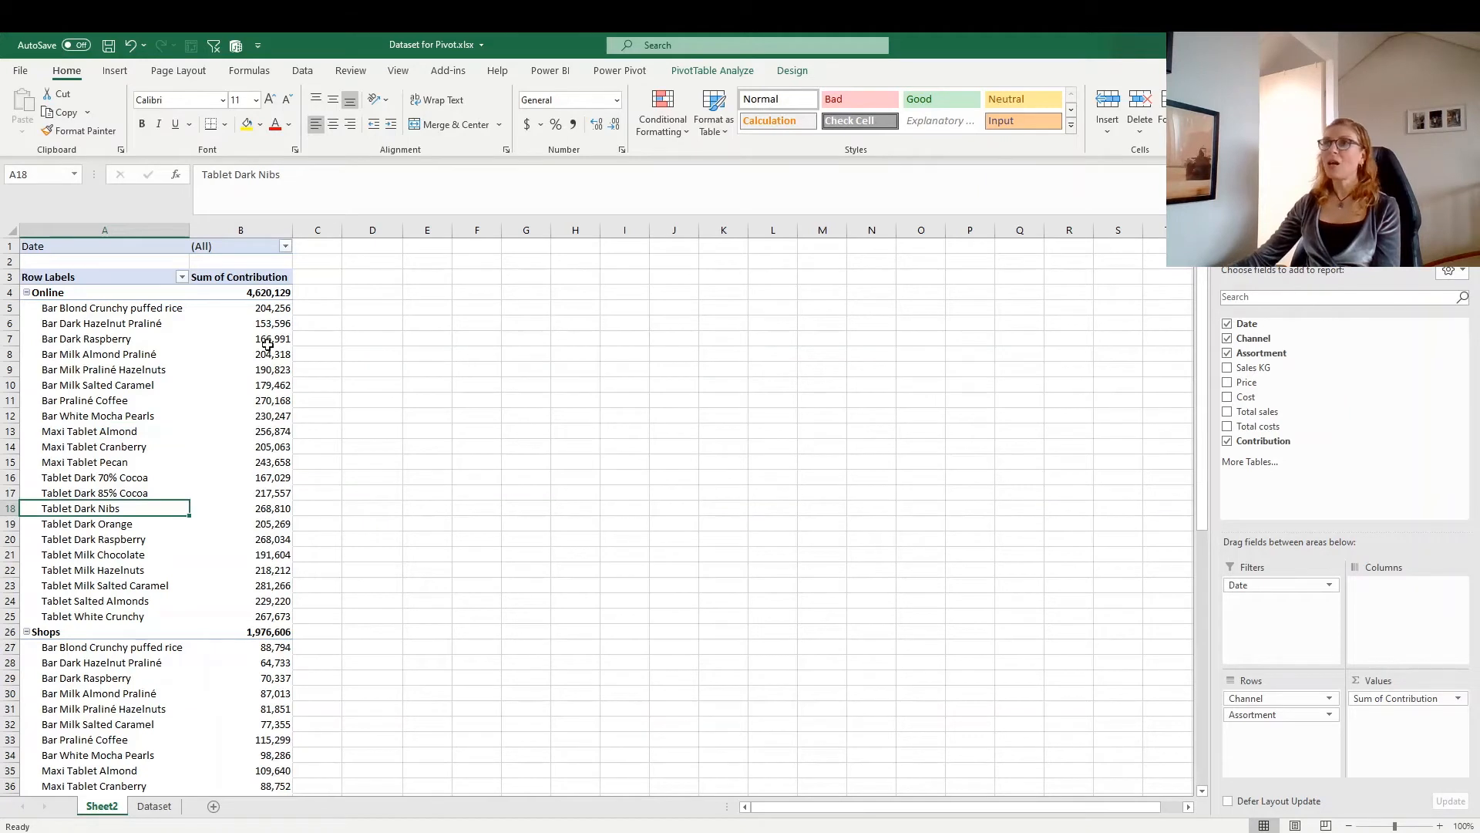
left_click(705, 73)
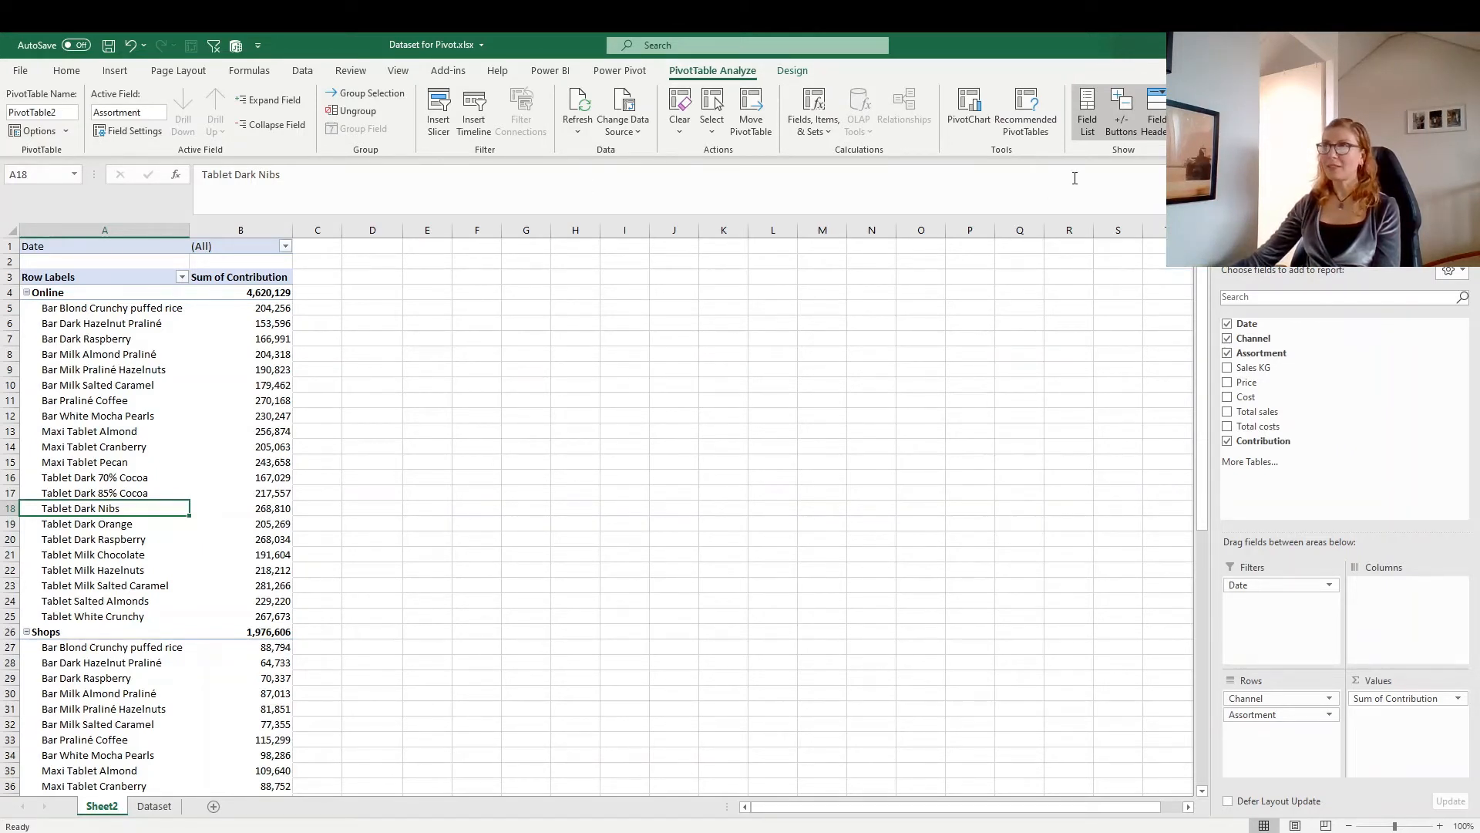
left_click(1088, 126)
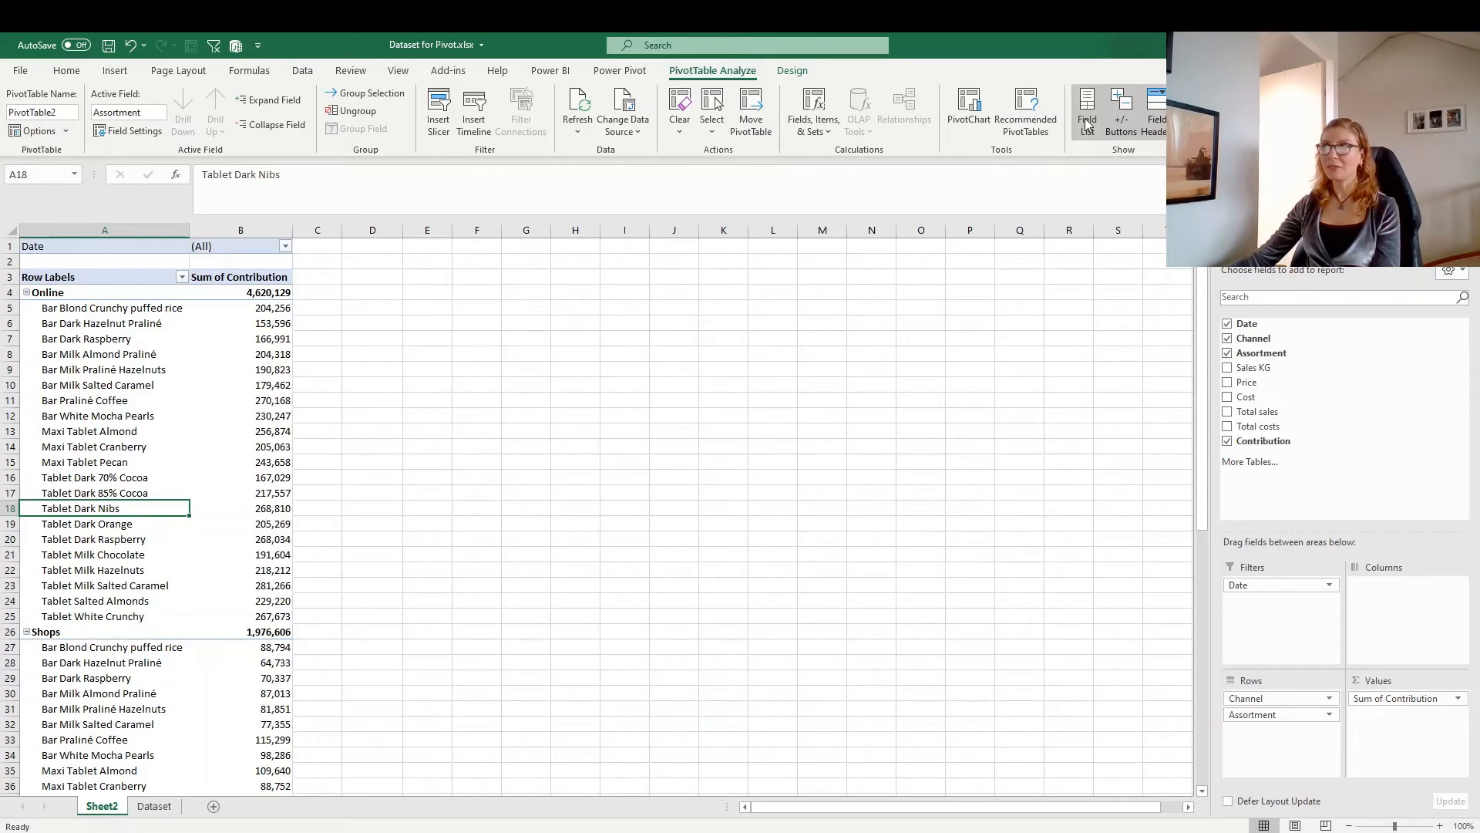
left_click(1088, 126)
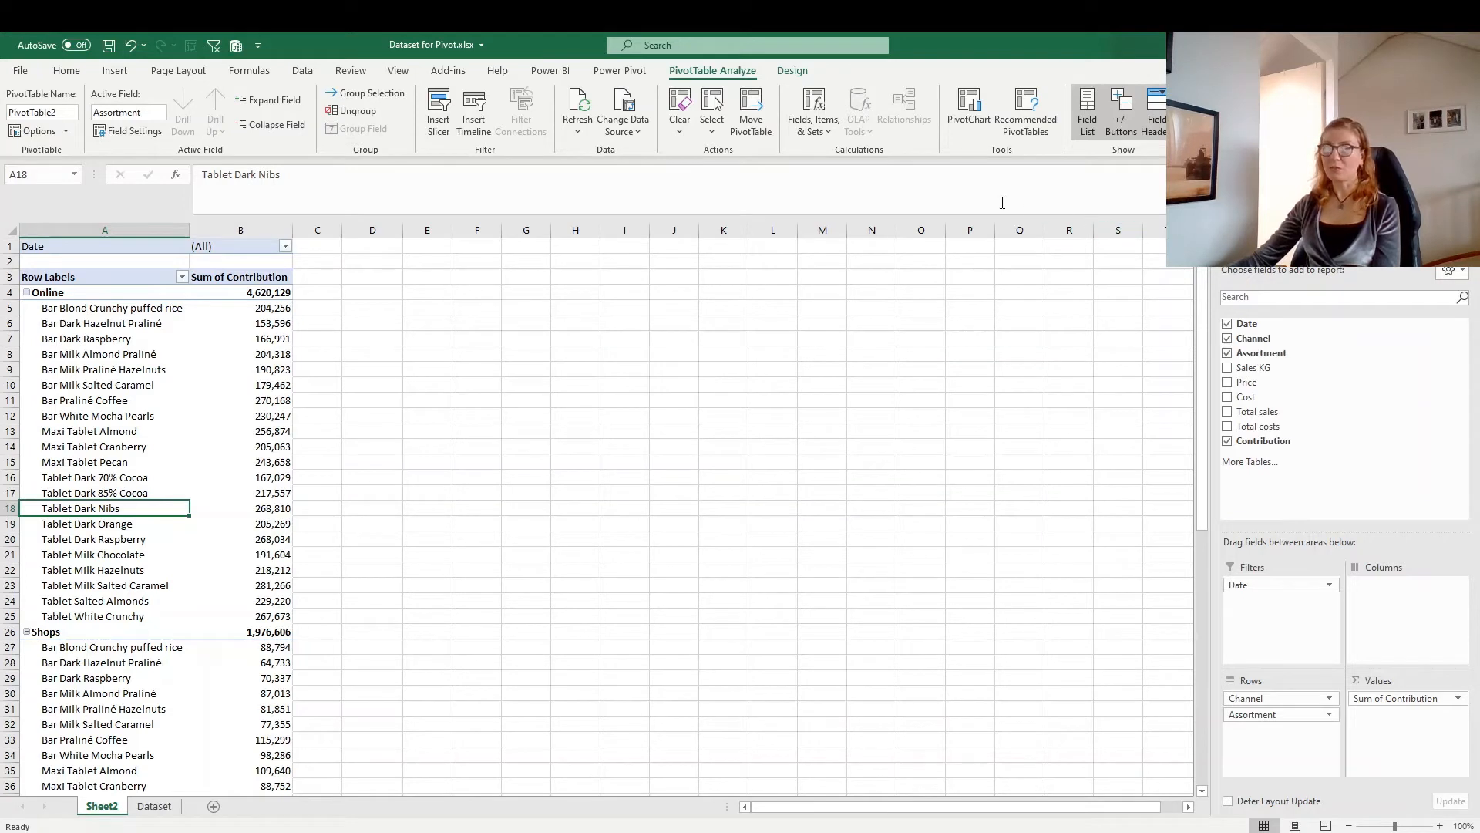
left_click(1122, 117)
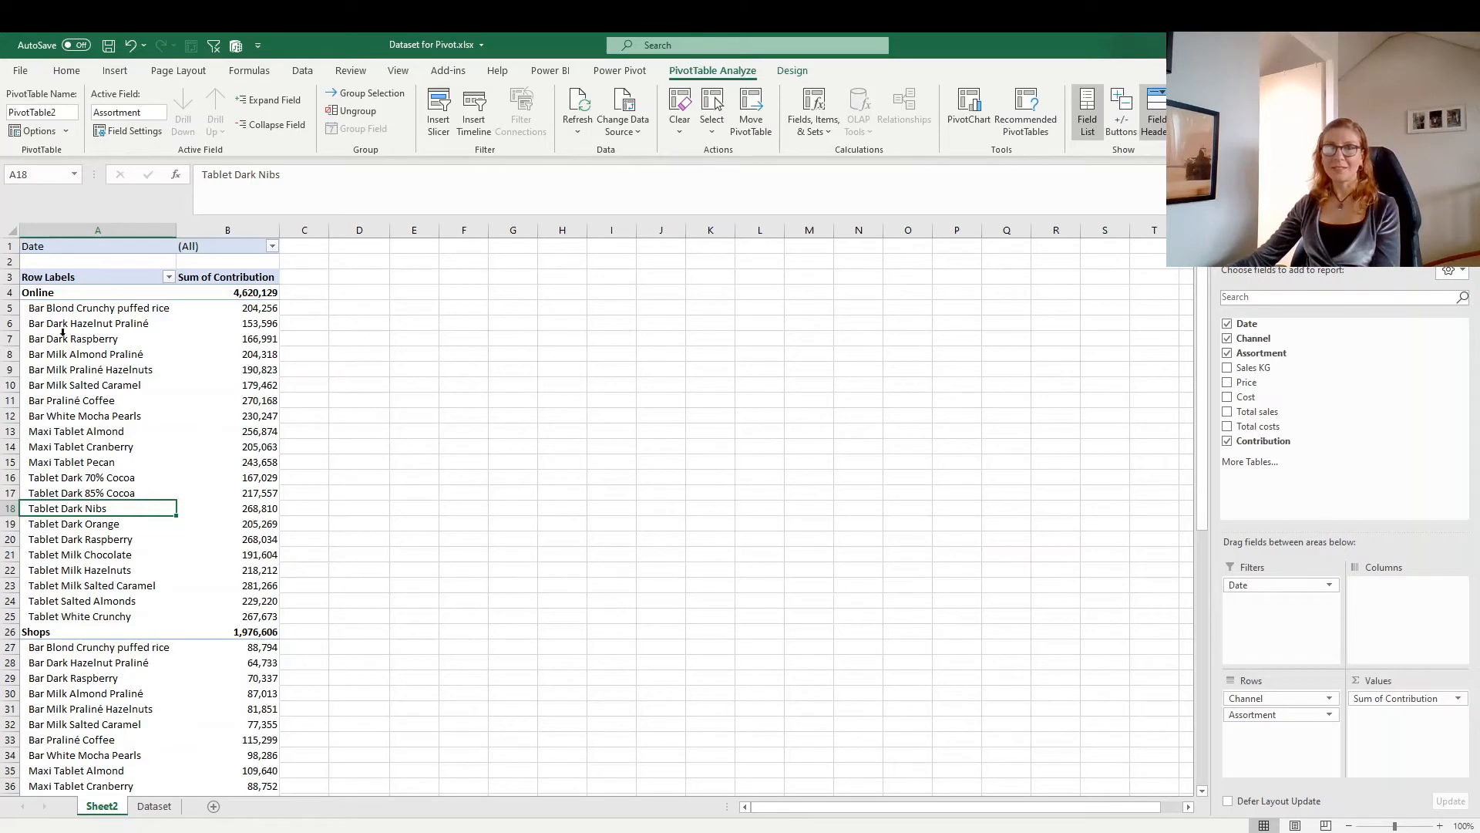
left_click(1129, 117)
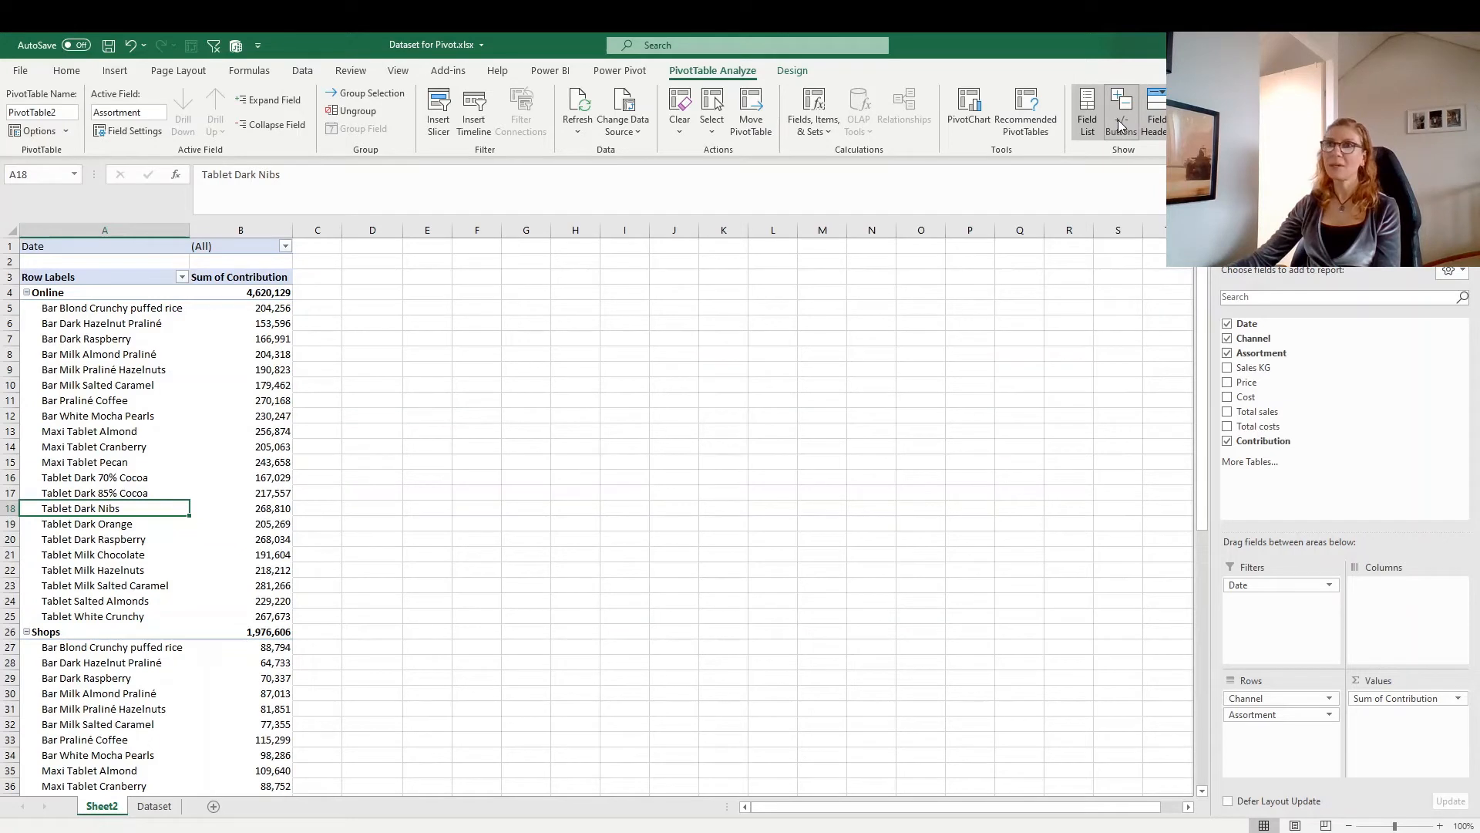
Step: Rename the PivotTable as Sales
left_click(65, 112)
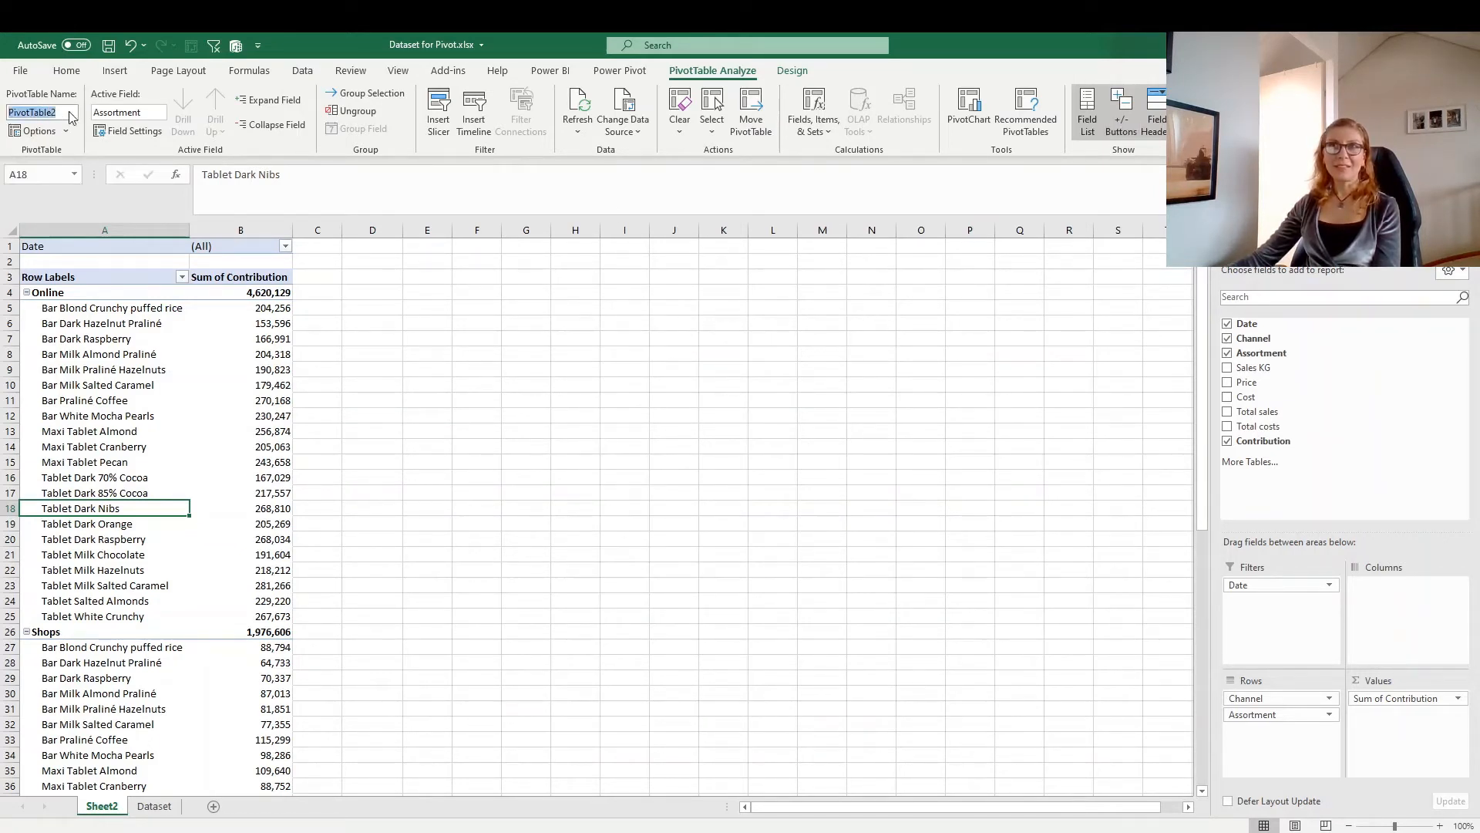
type("Sales")
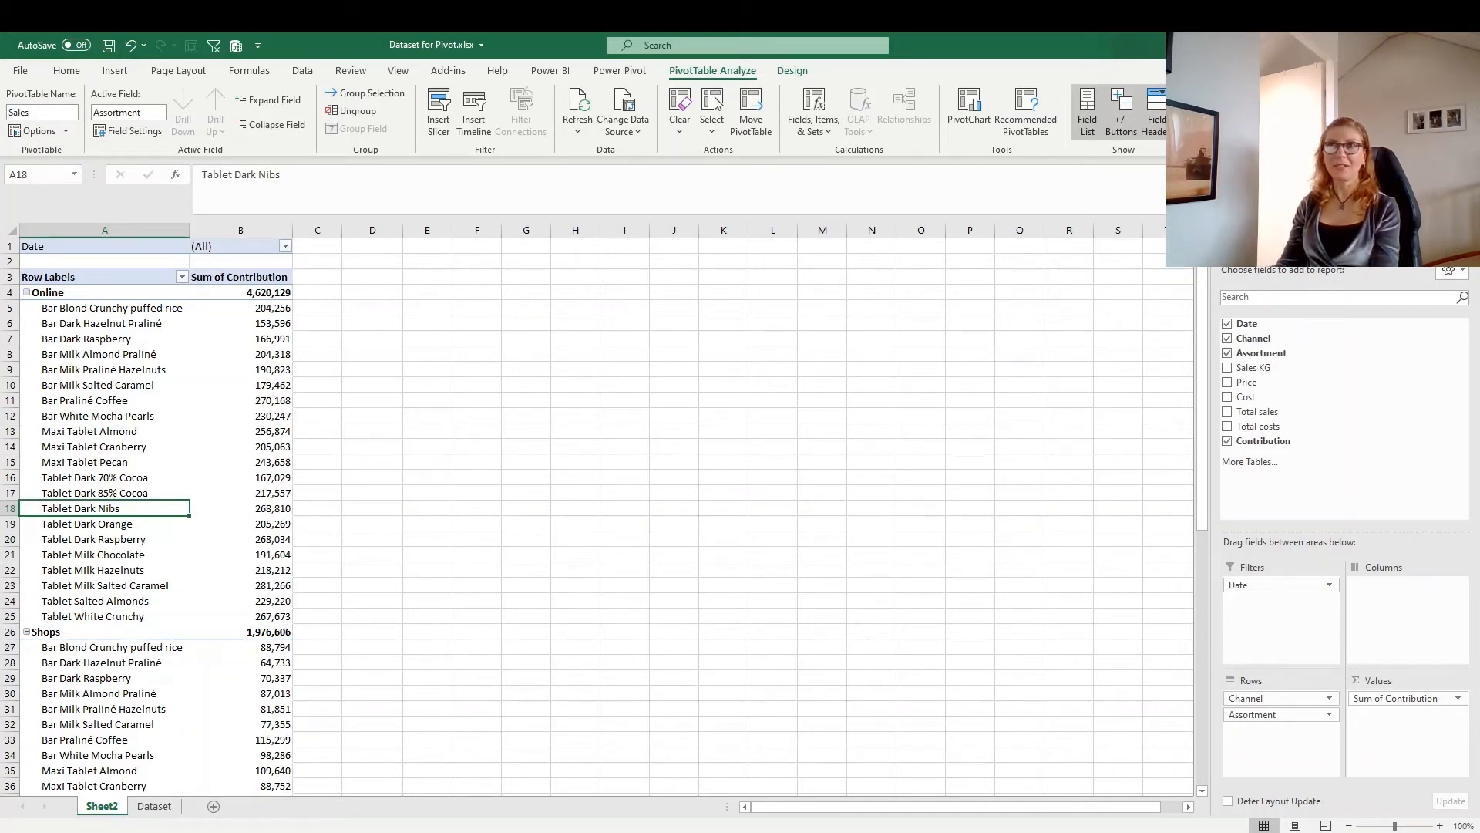
key("Return")
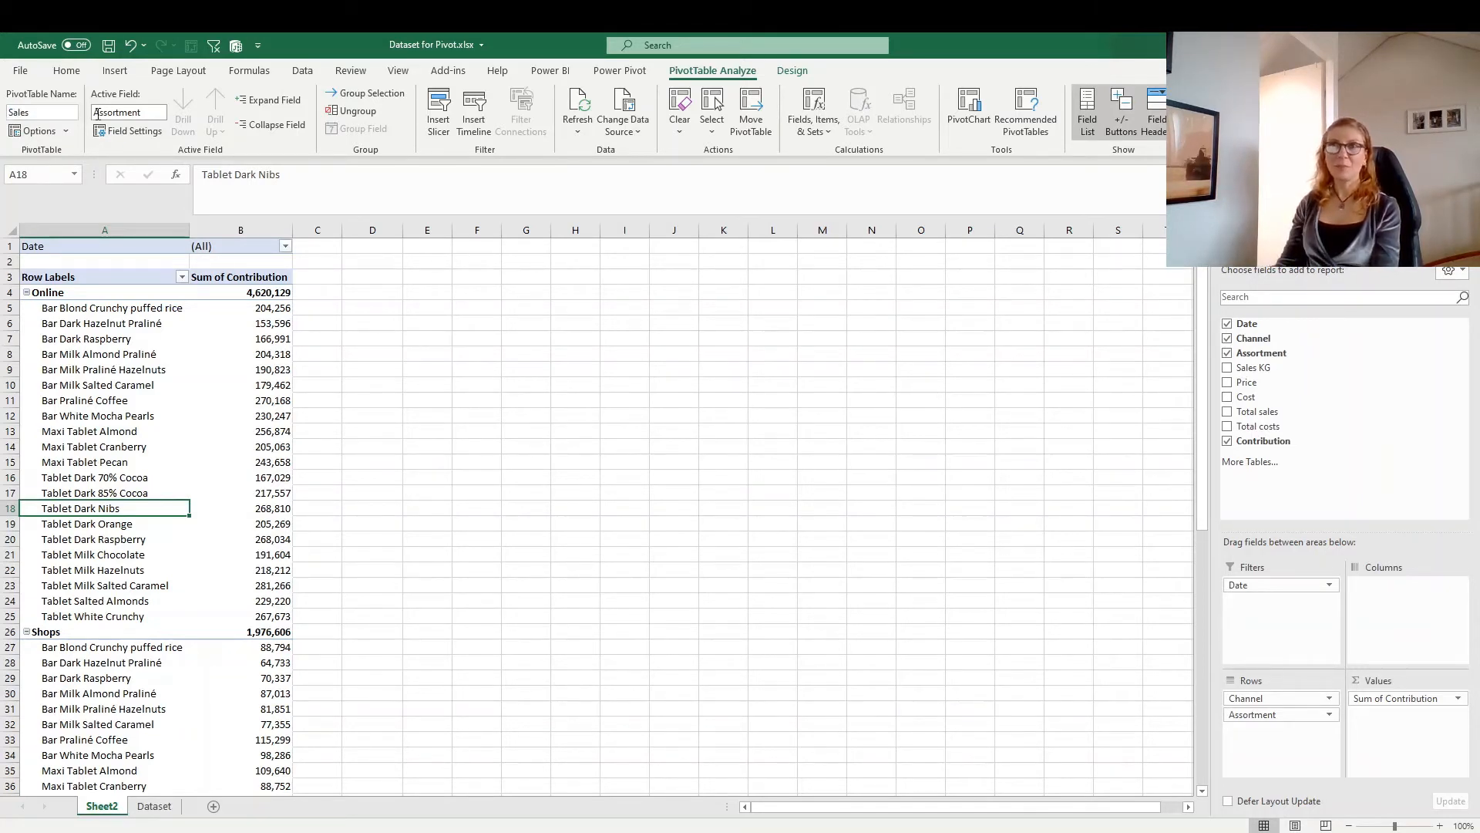
Step: Try selecting single and all Assortment labels in the PivotTable, and view the source table on the Dataset sheet
left_click(177, 386)
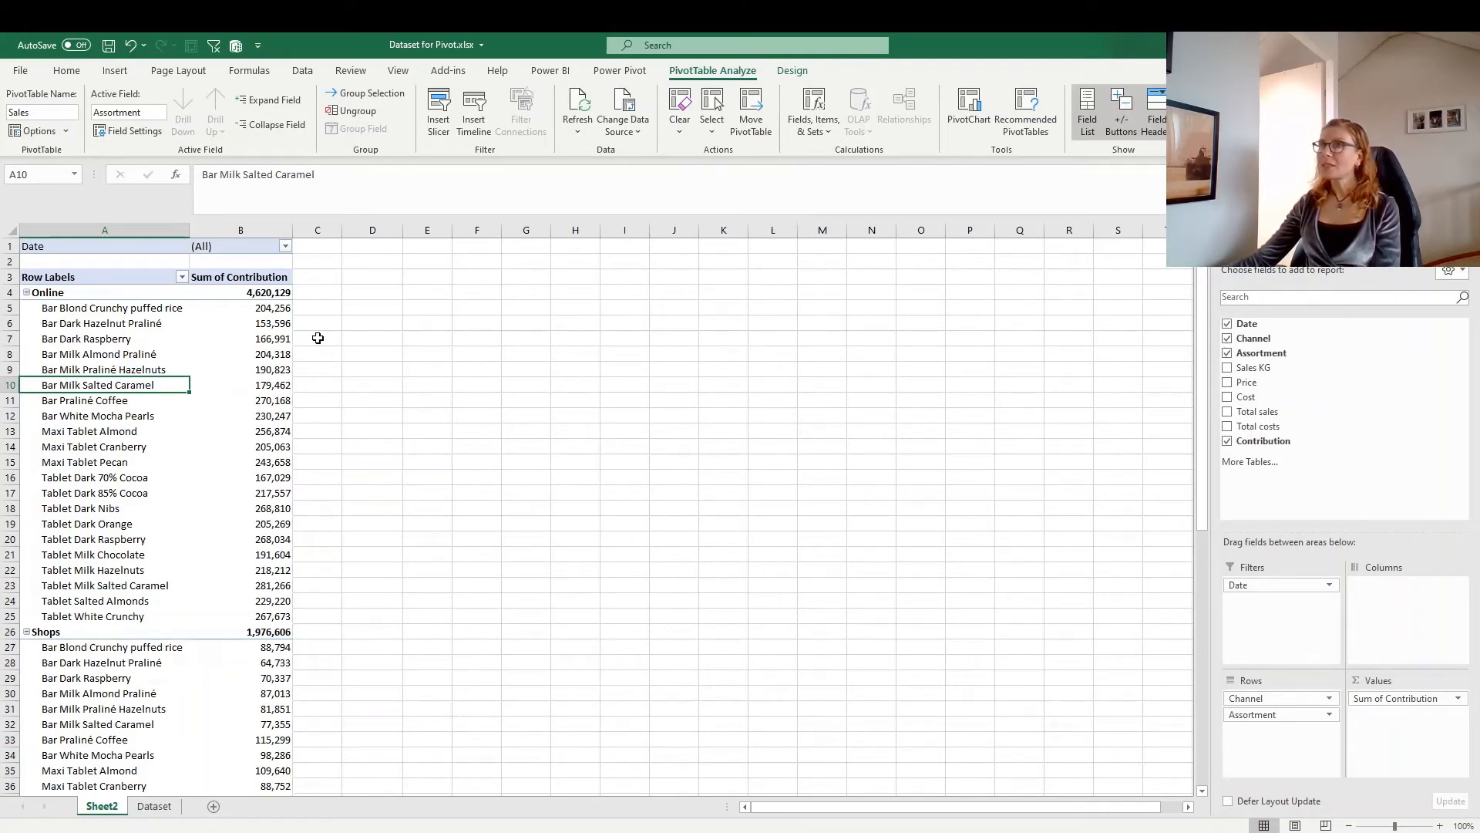
left_click(175, 425)
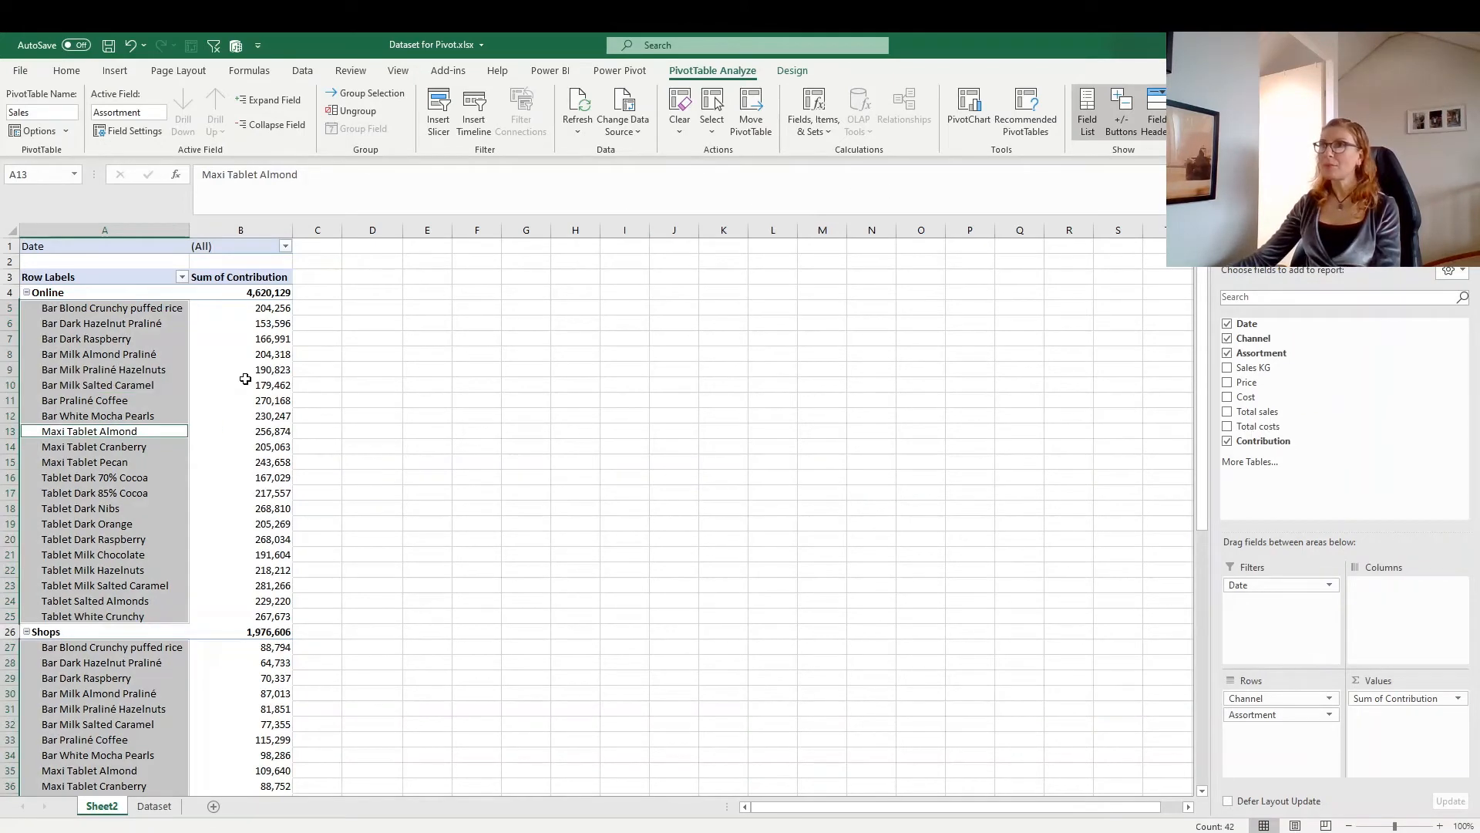
left_click(99, 339)
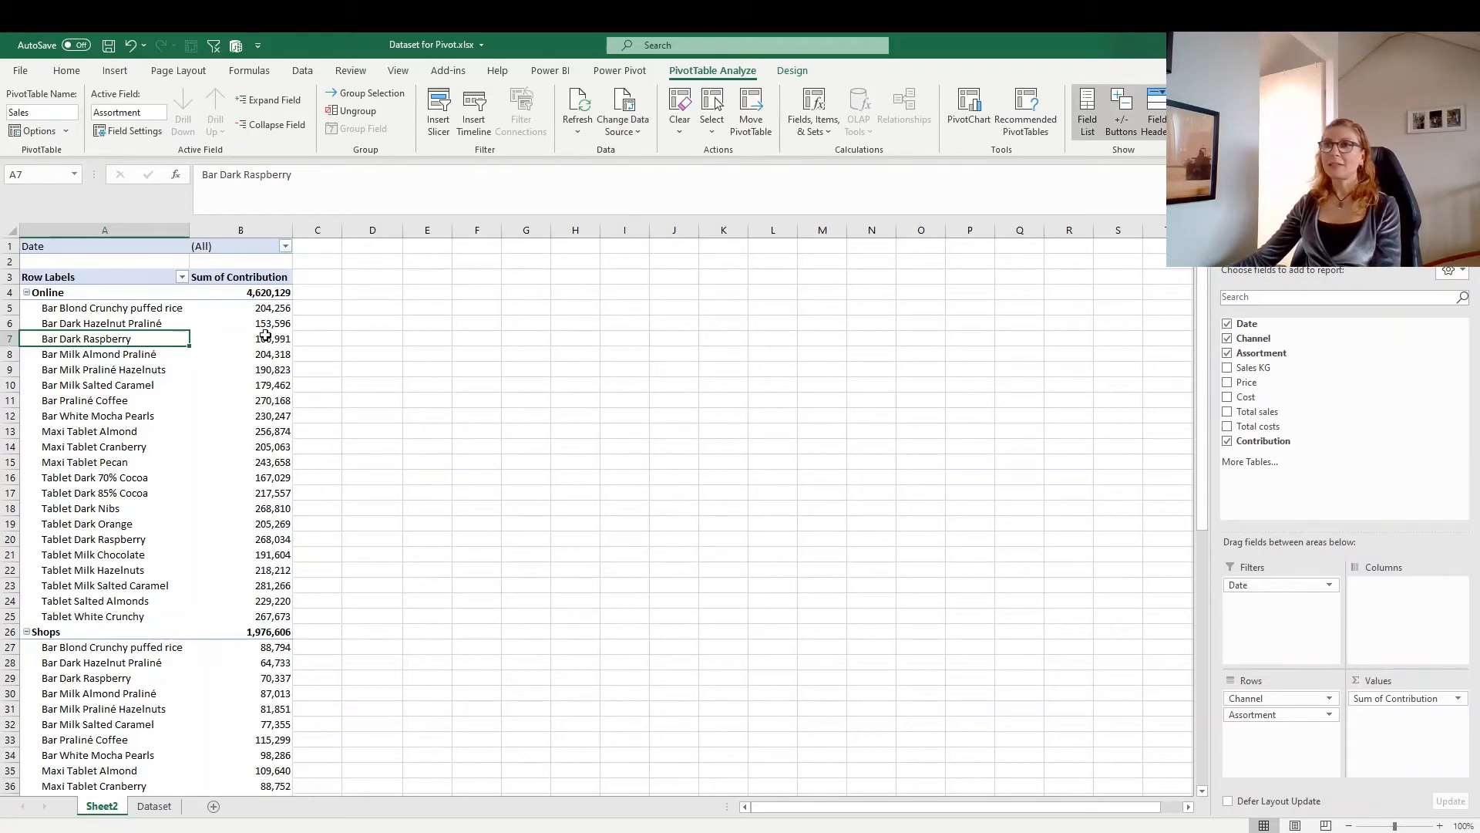
left_click(155, 808)
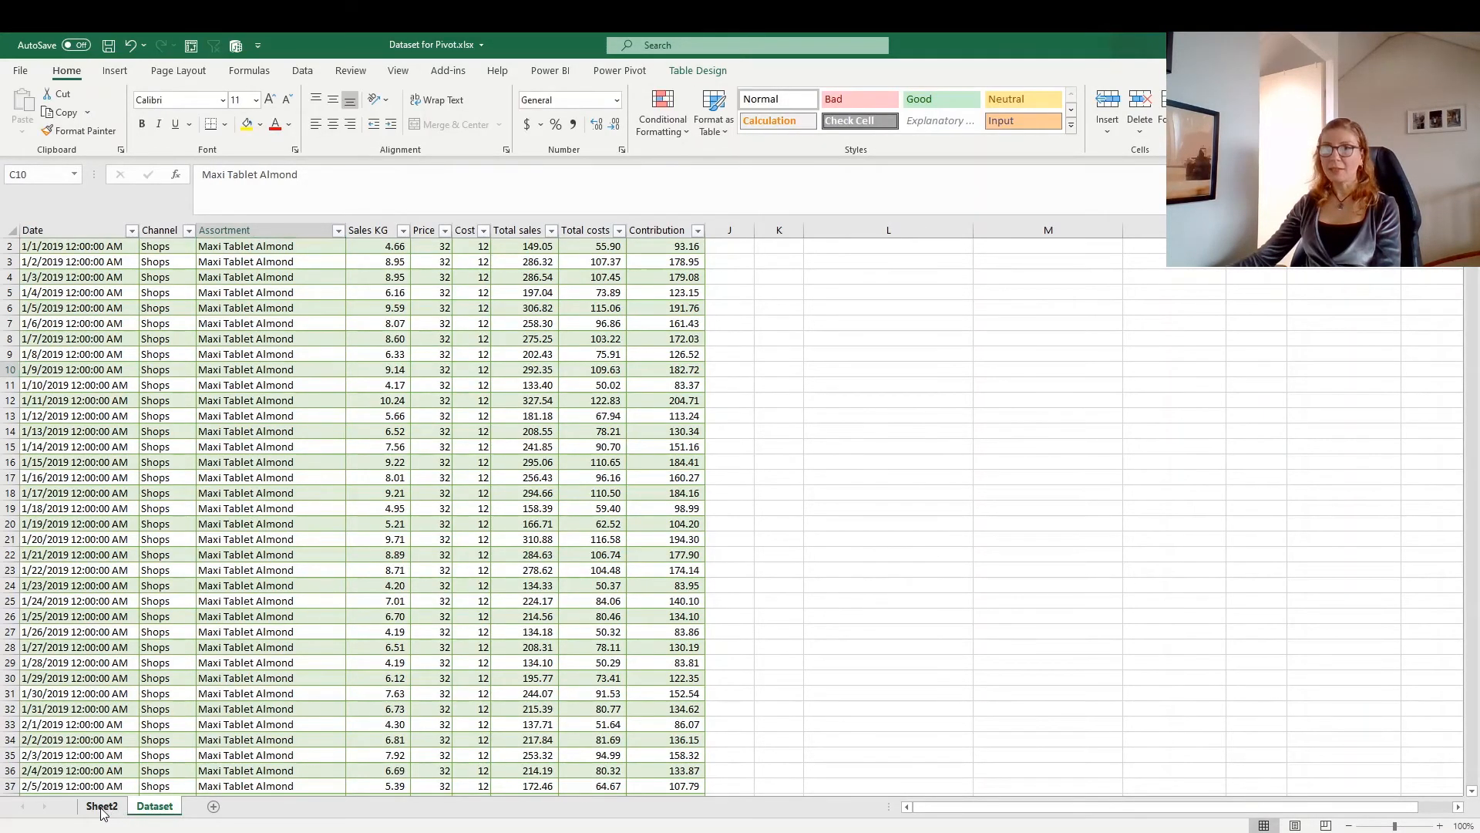
left_click(102, 808)
left_click(160, 509)
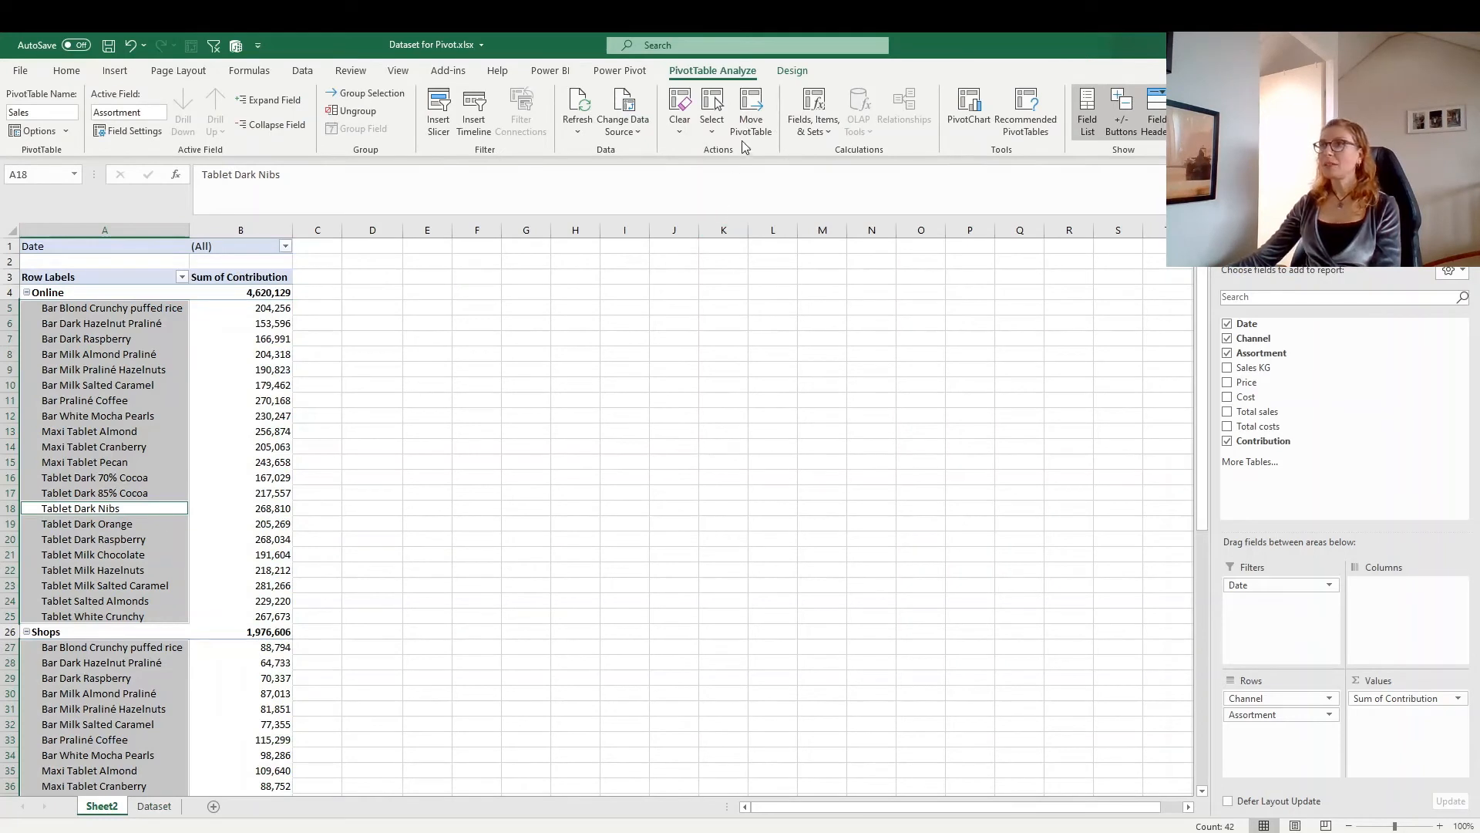
Step: Inspect the PivotTable's selection options and its data source range, and close the data source dialog without accepting
left_click(713, 128)
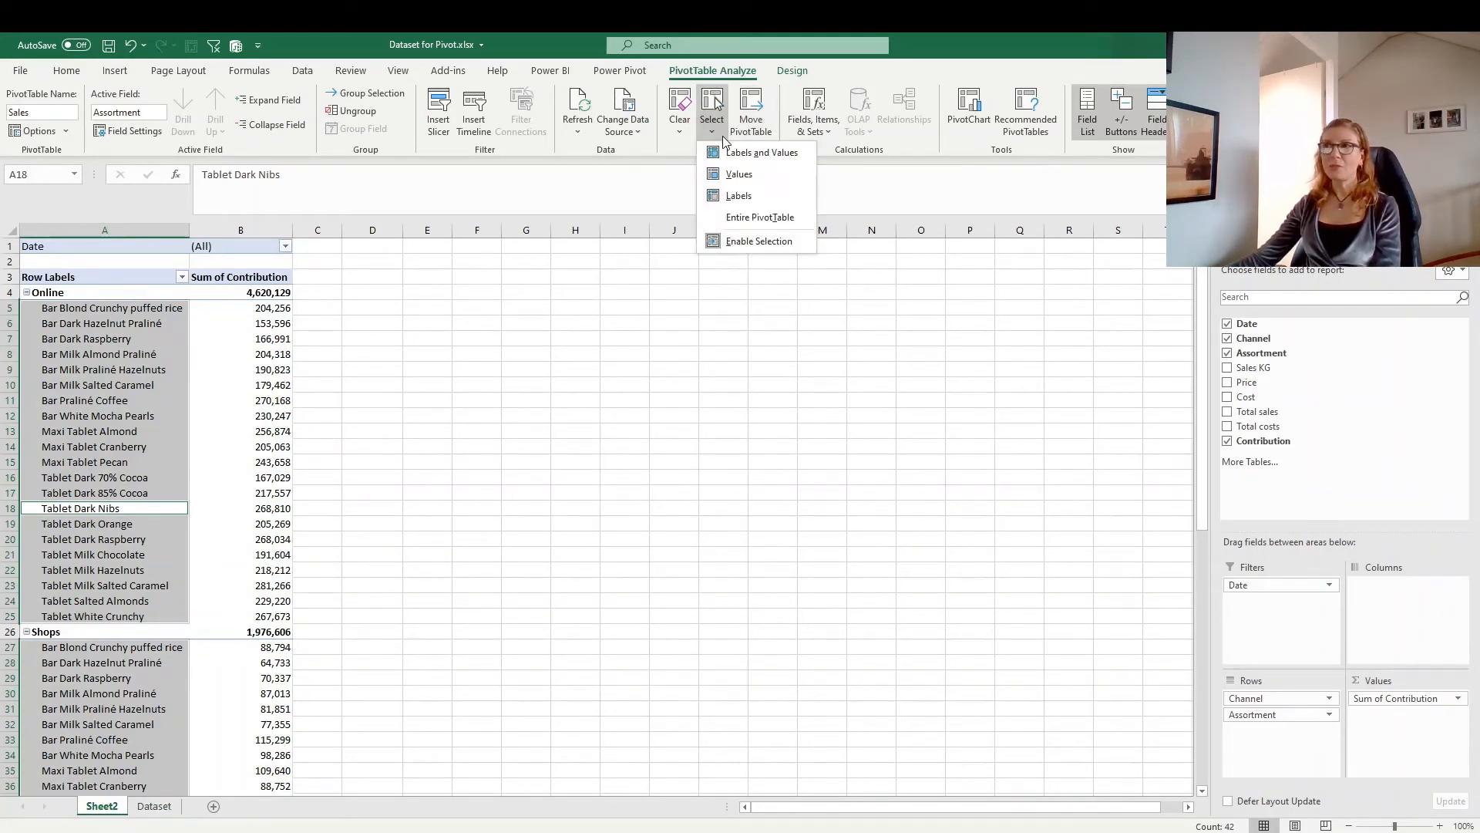
left_click(637, 132)
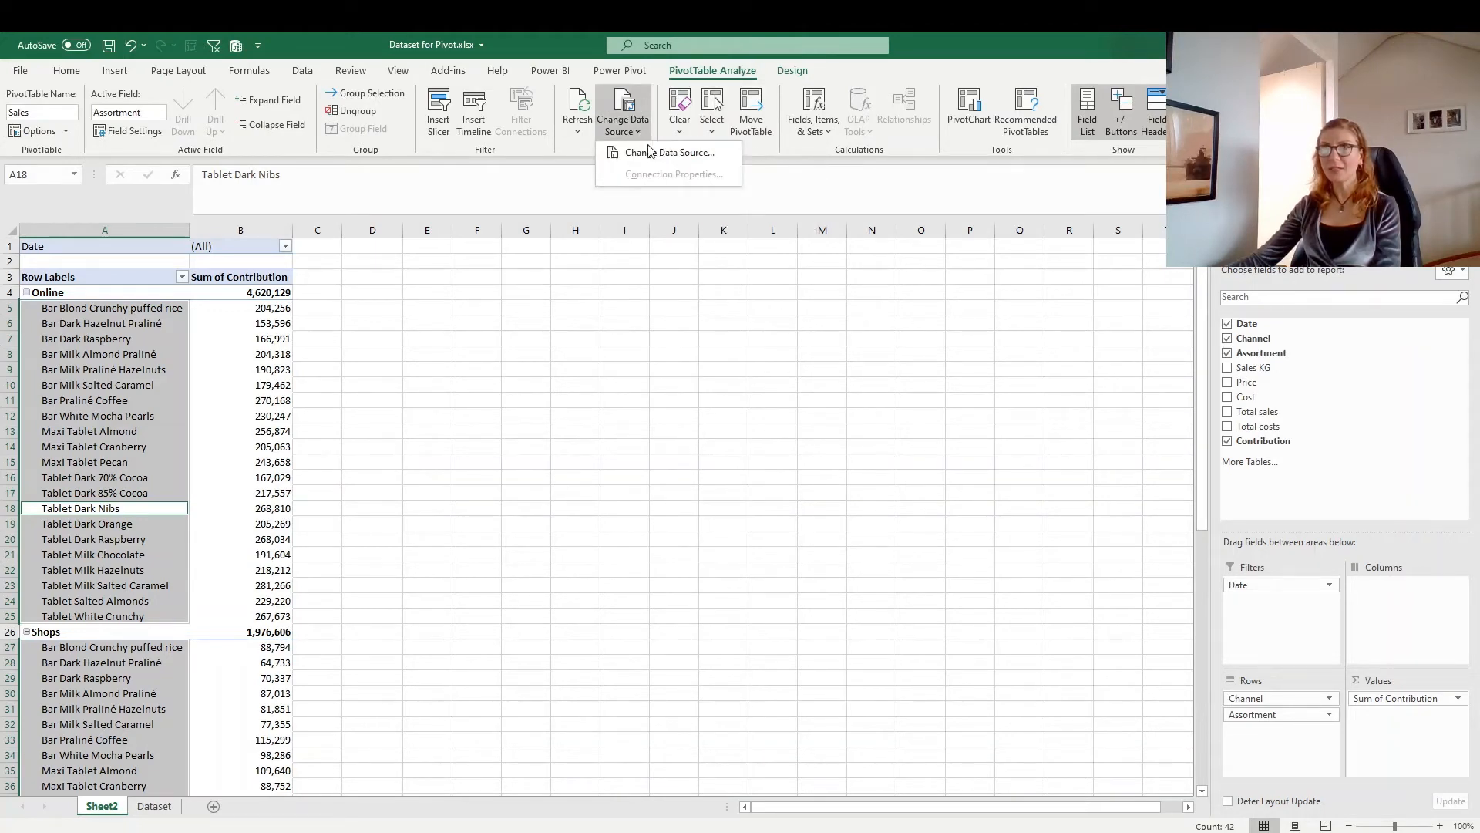
left_click(655, 151)
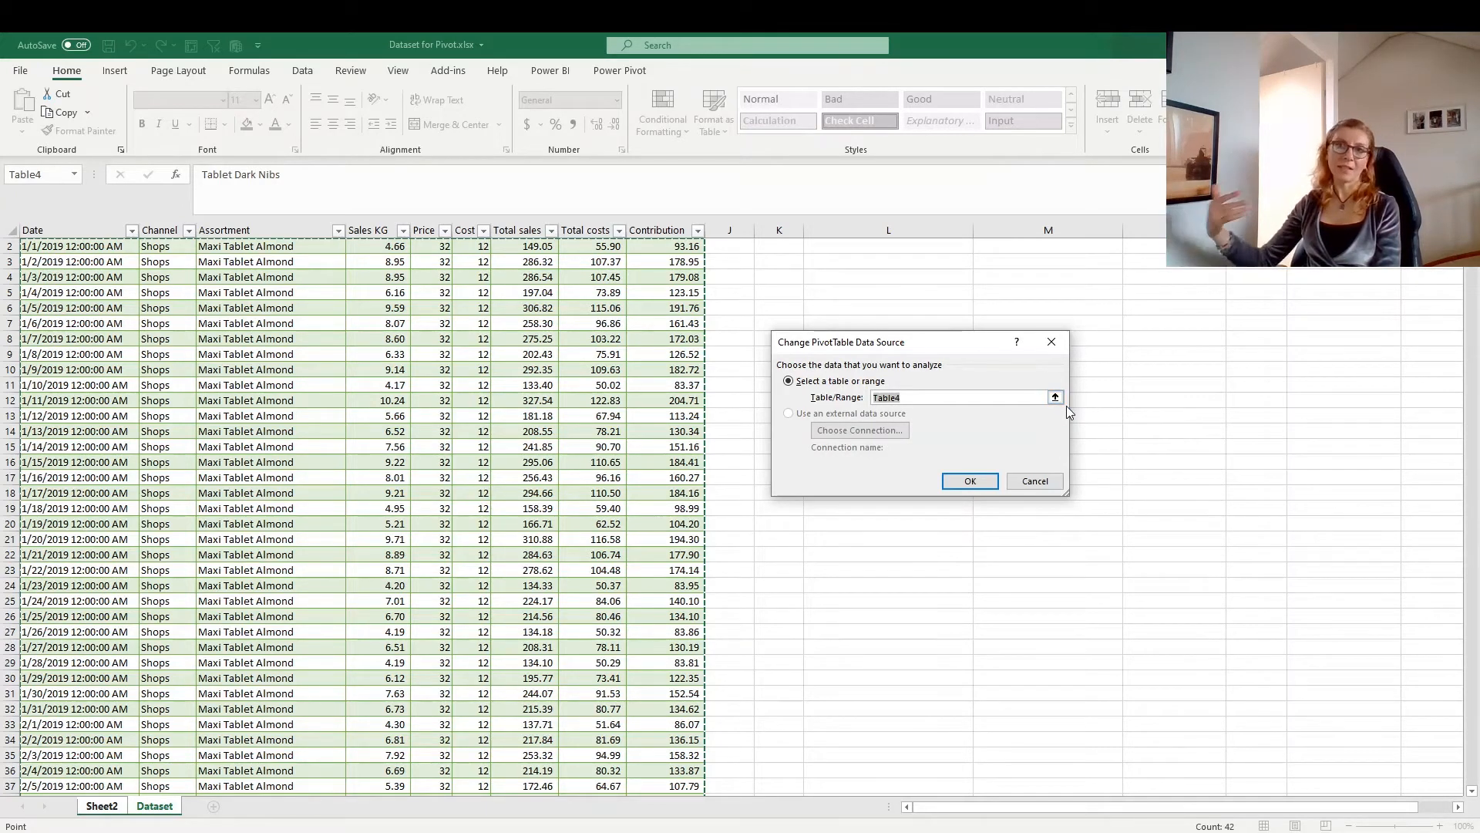
left_click(1048, 484)
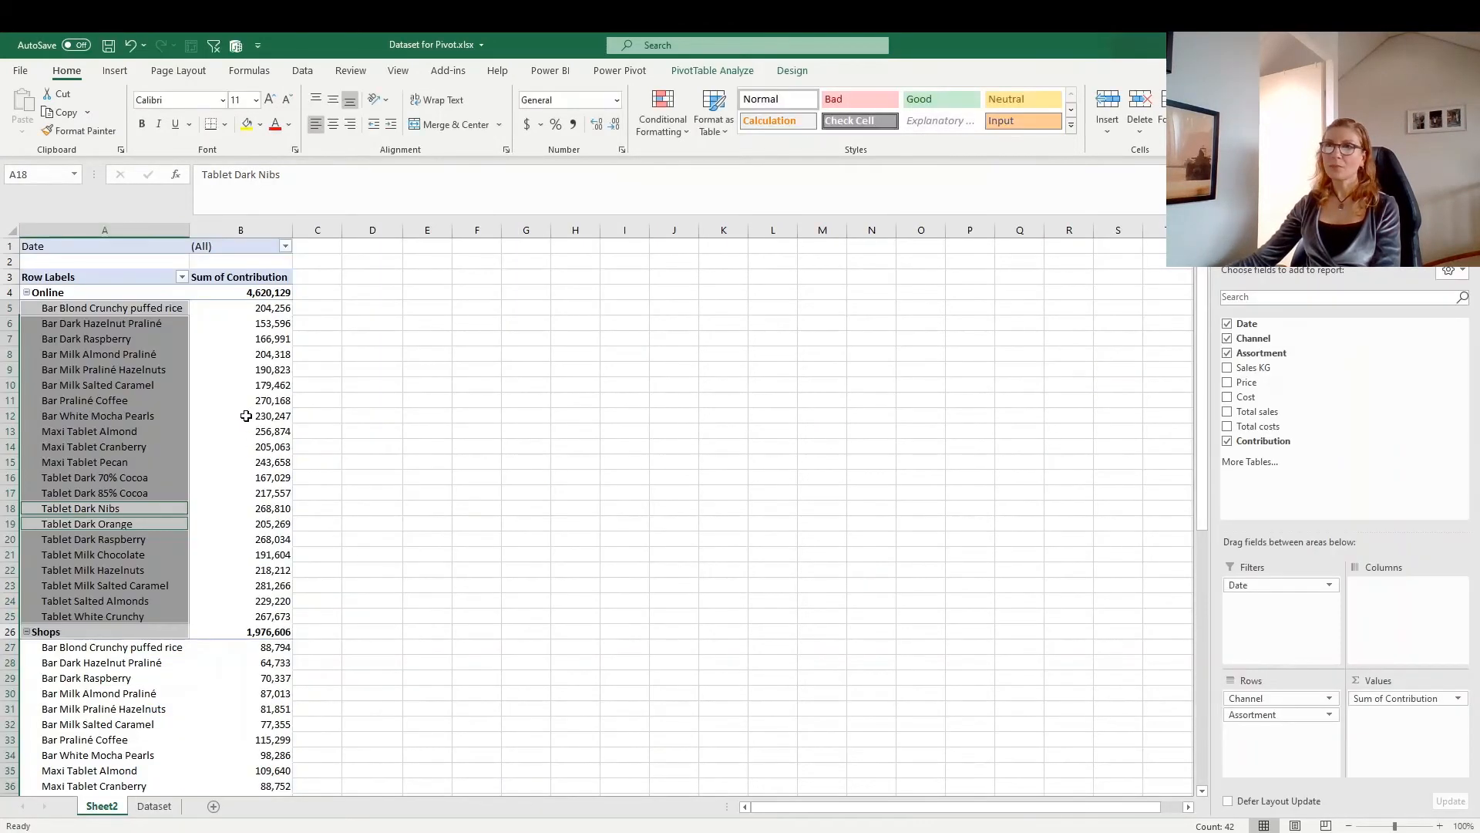
Step: View the placement options for moving the PivotTable and cancel the move
left_click(717, 72)
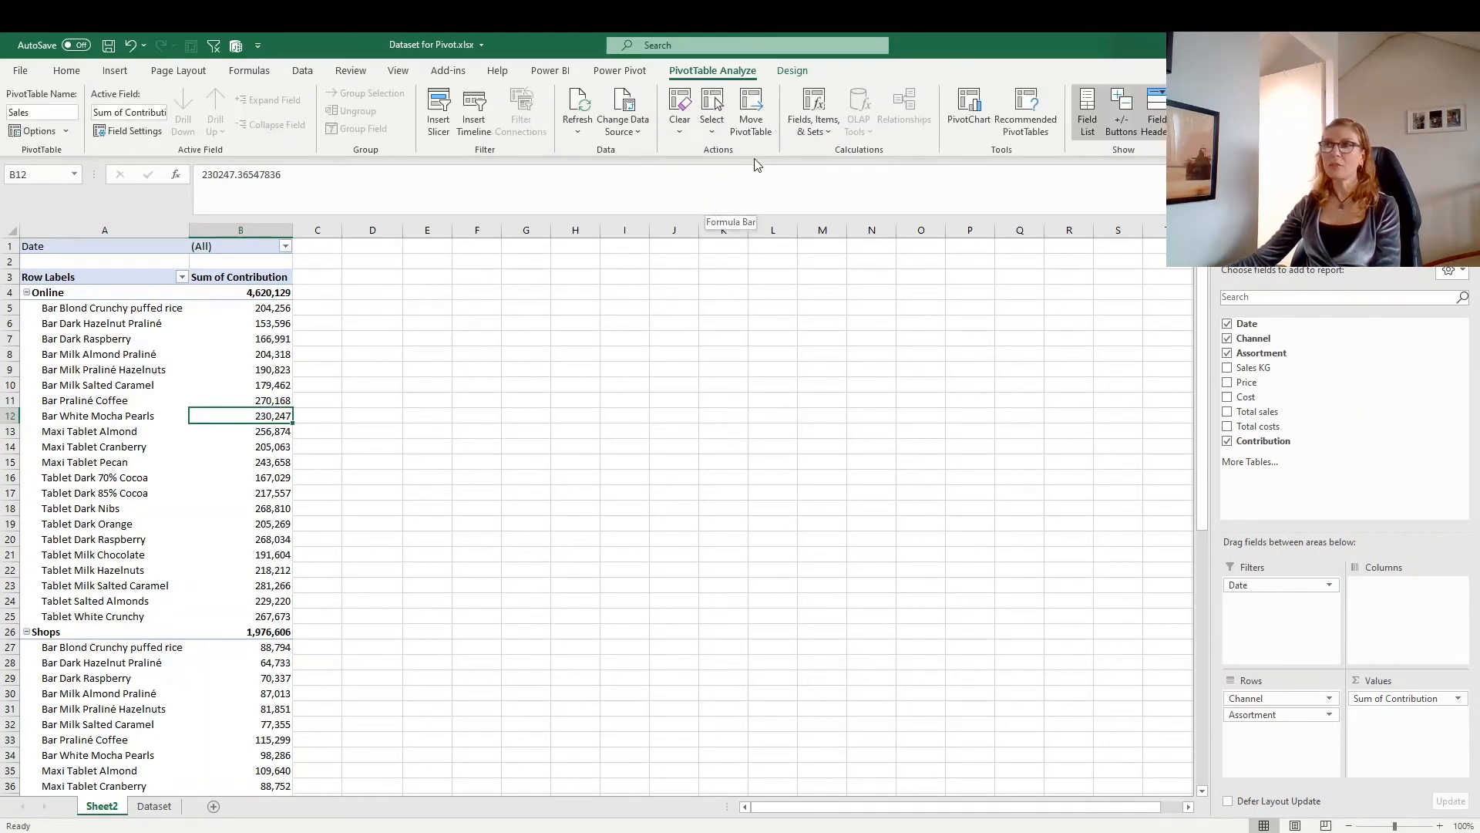
left_click(750, 114)
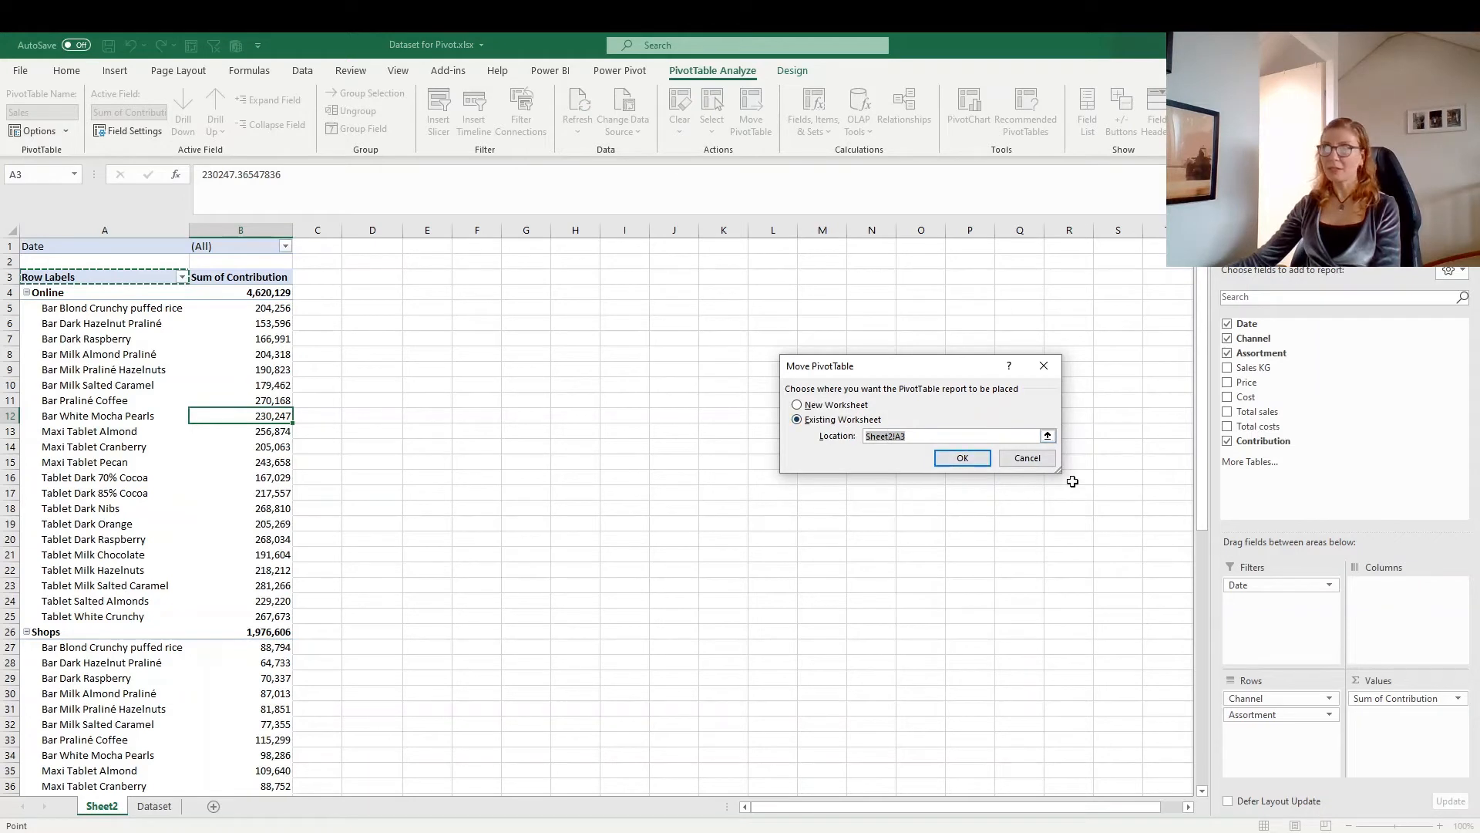
left_click(1027, 457)
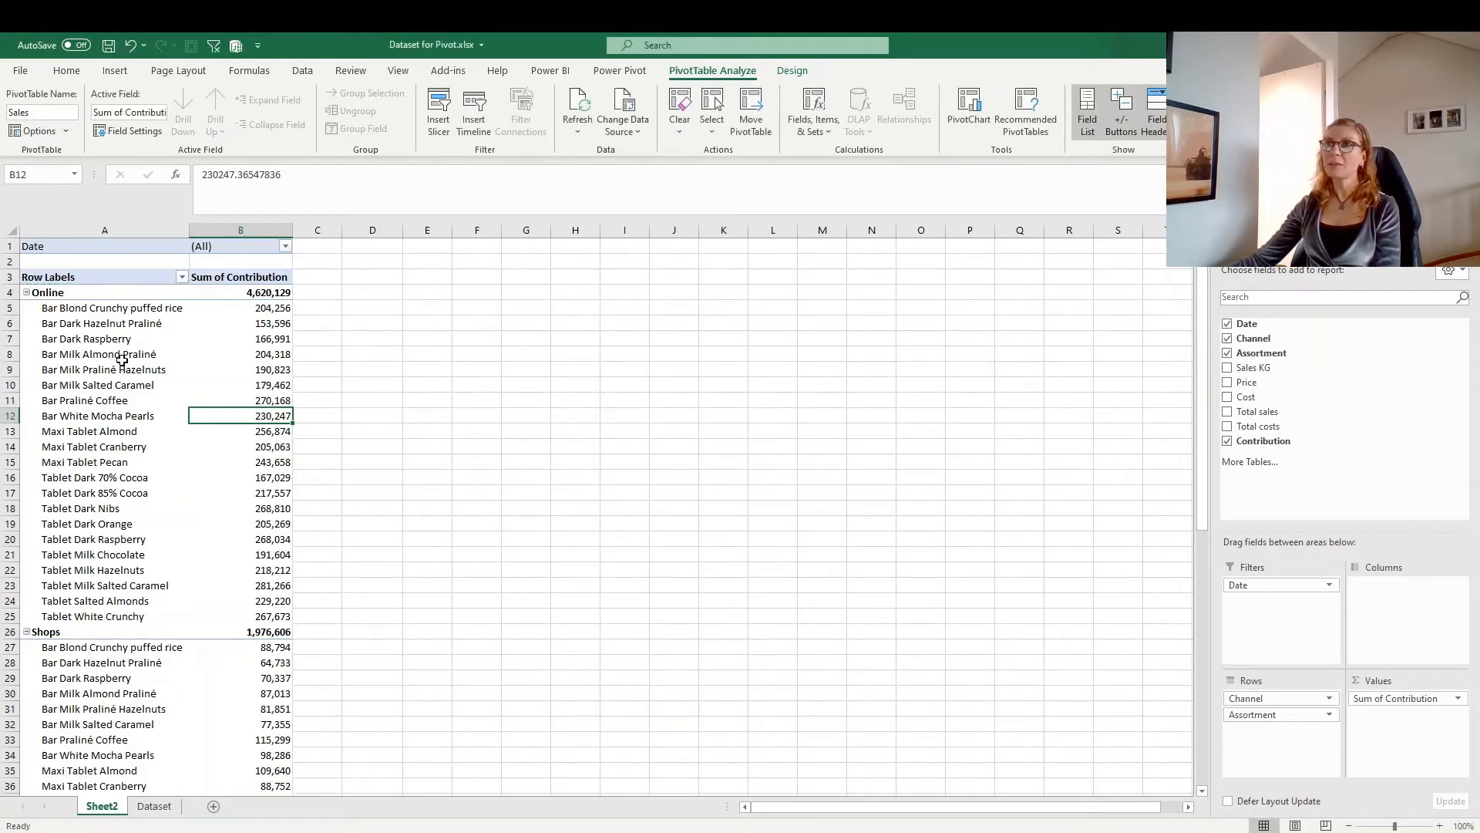
Step: Copy the entire PivotTable to cell H1 on the same sheet and fit column H to its labels
left_click(127, 355)
left_click(712, 123)
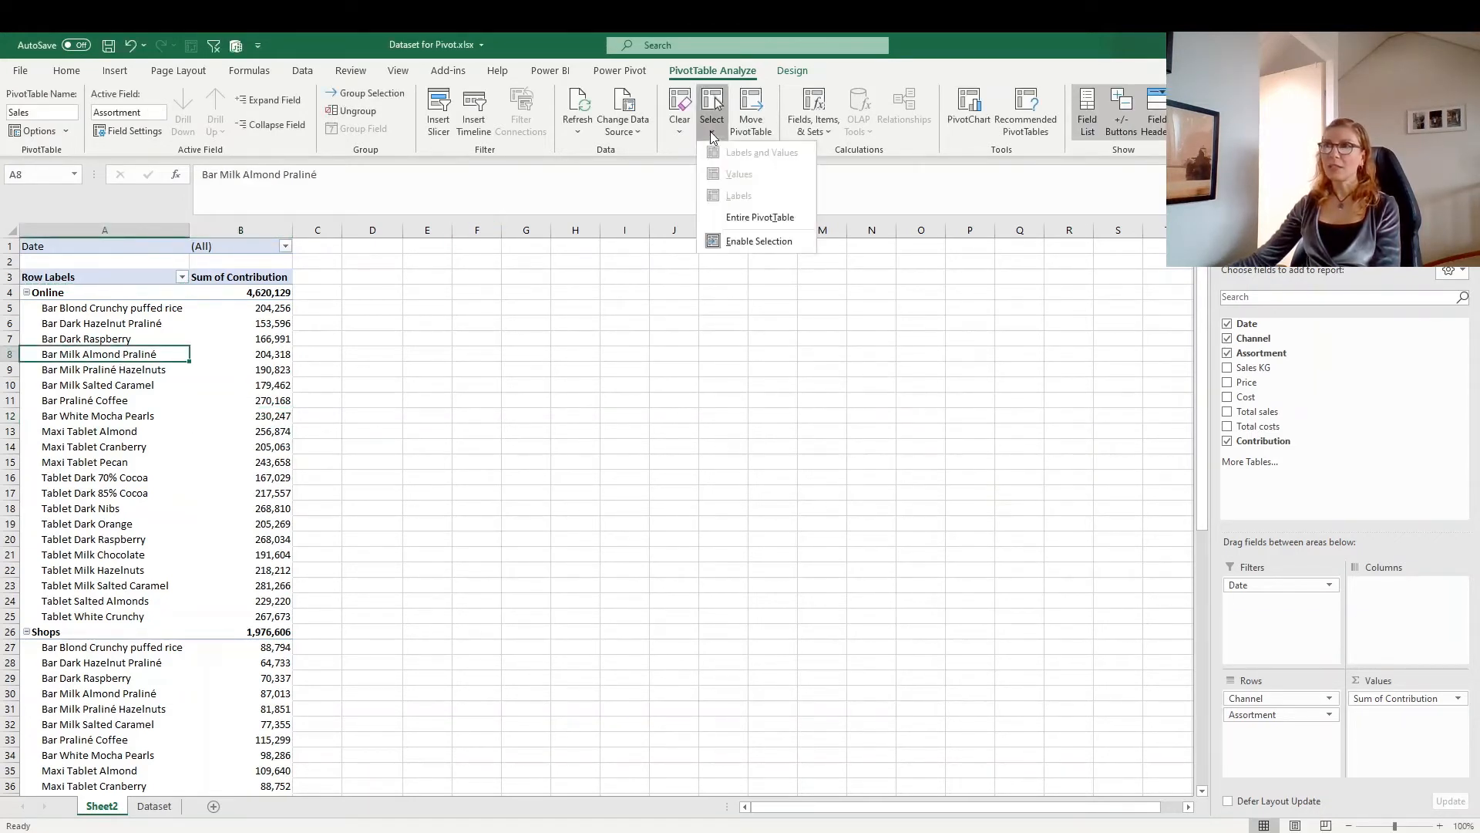
left_click(758, 218)
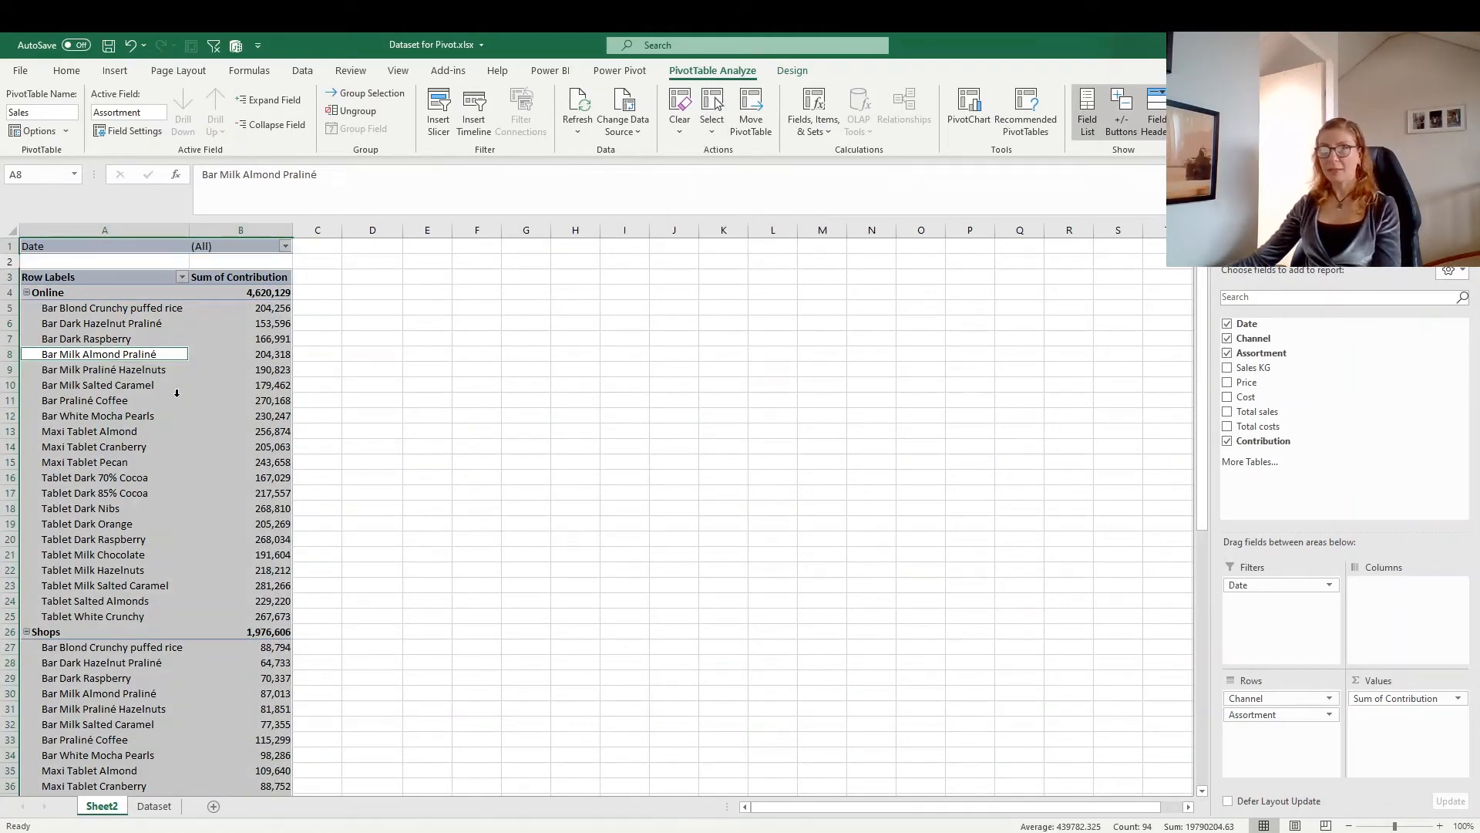
key("ctrl+c")
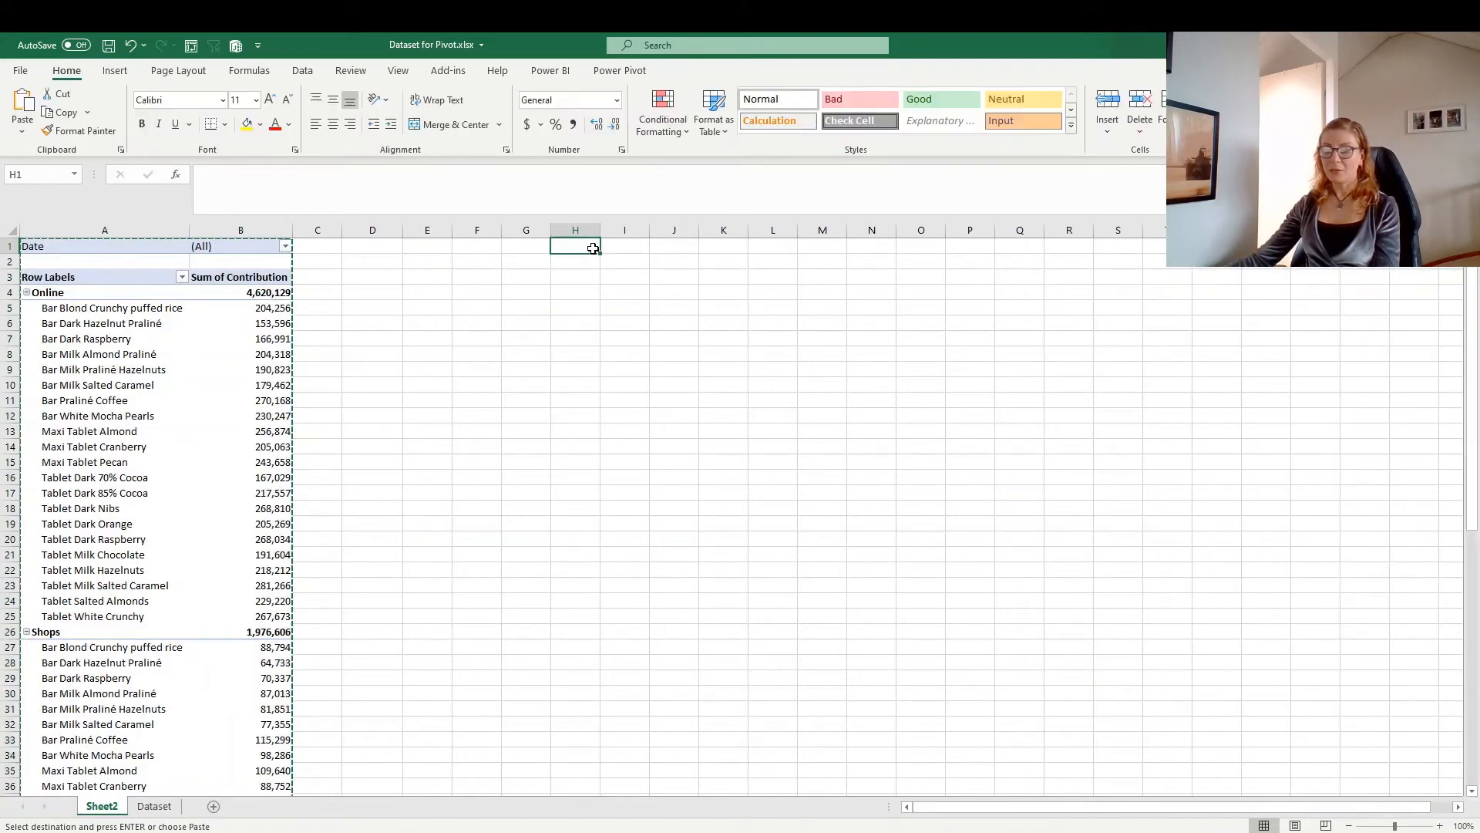
key("ctrl+v")
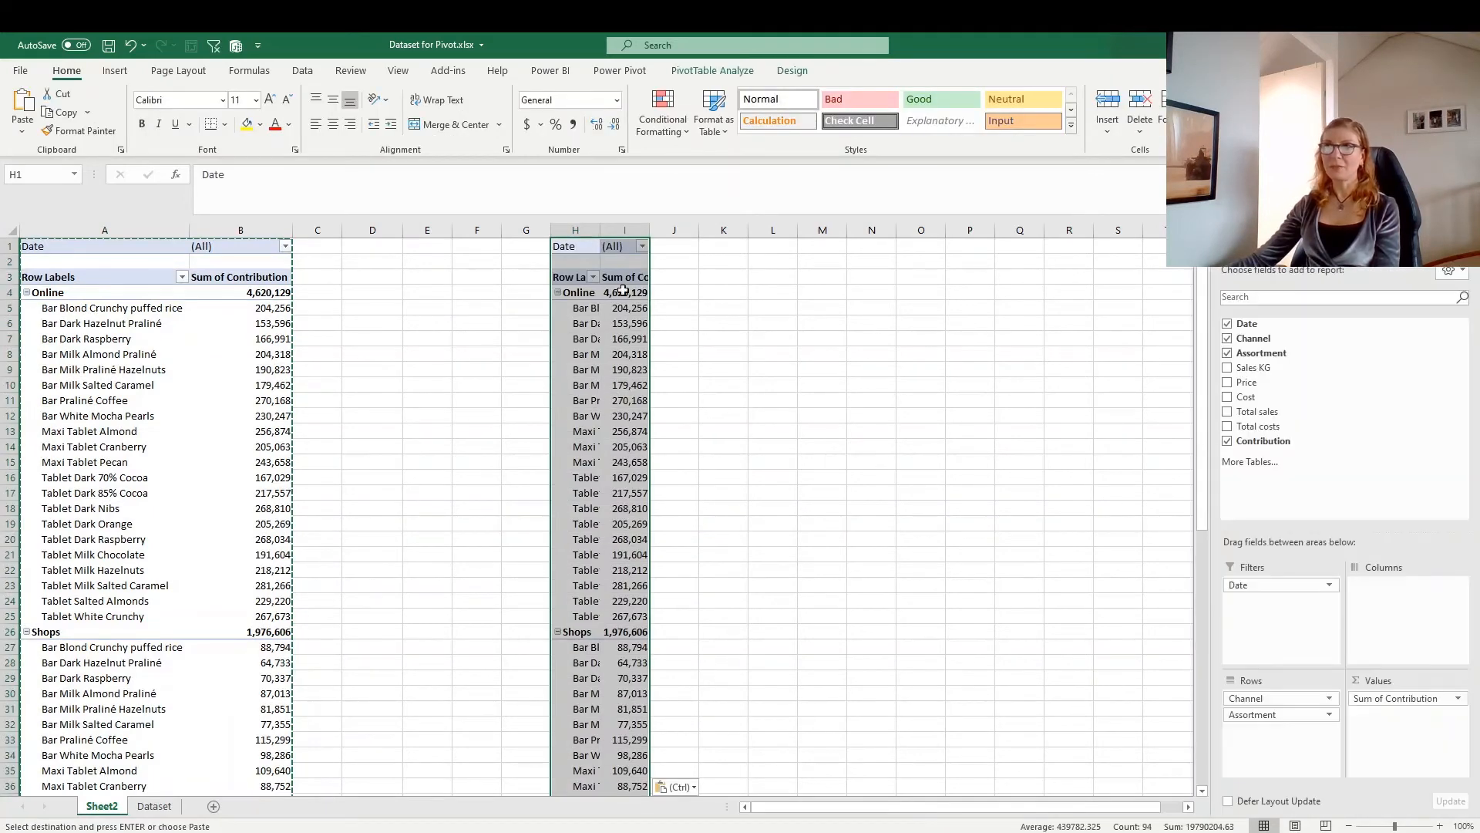
double_click(600, 233)
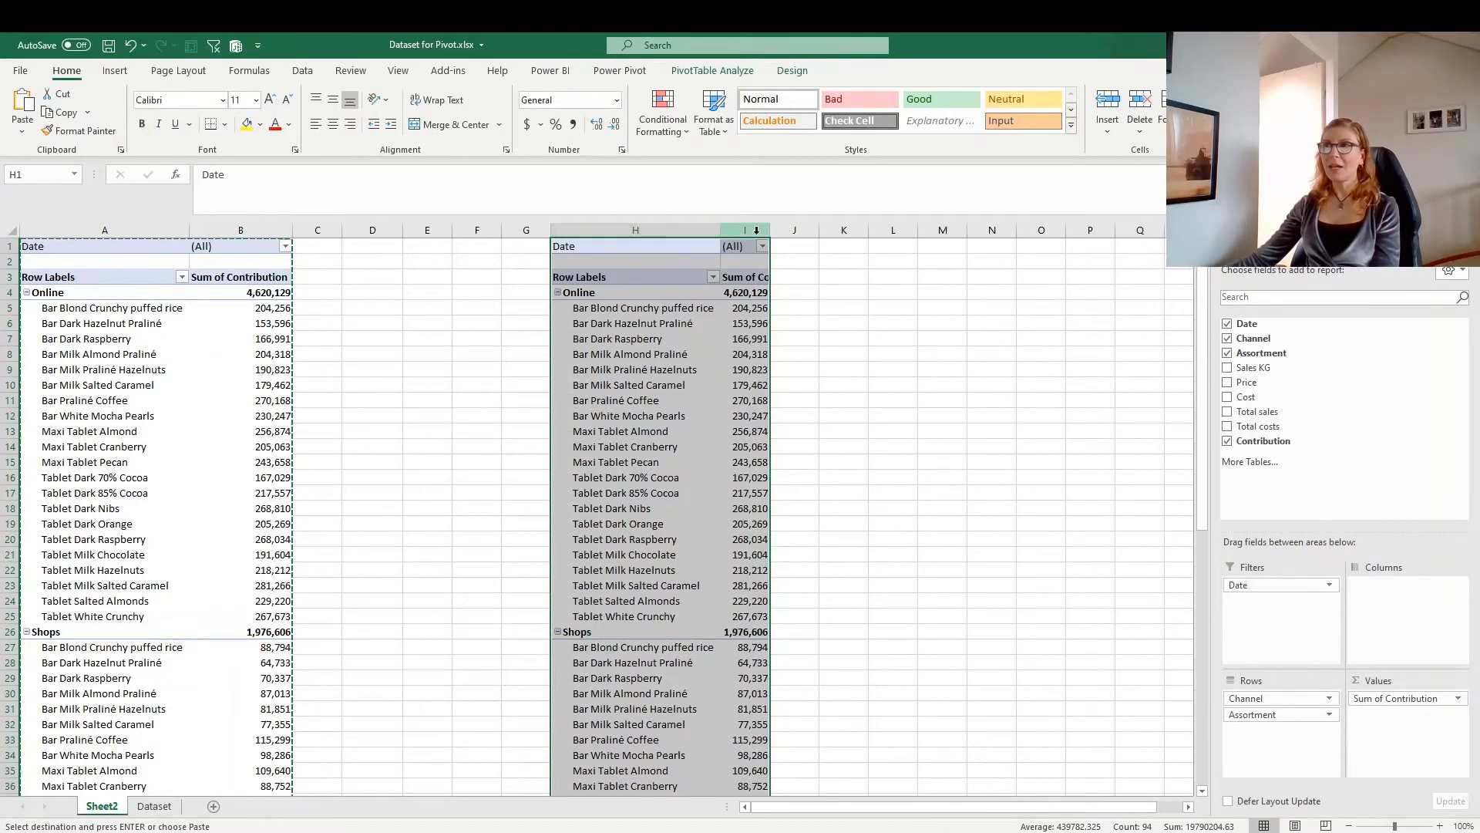
left_click(590, 418)
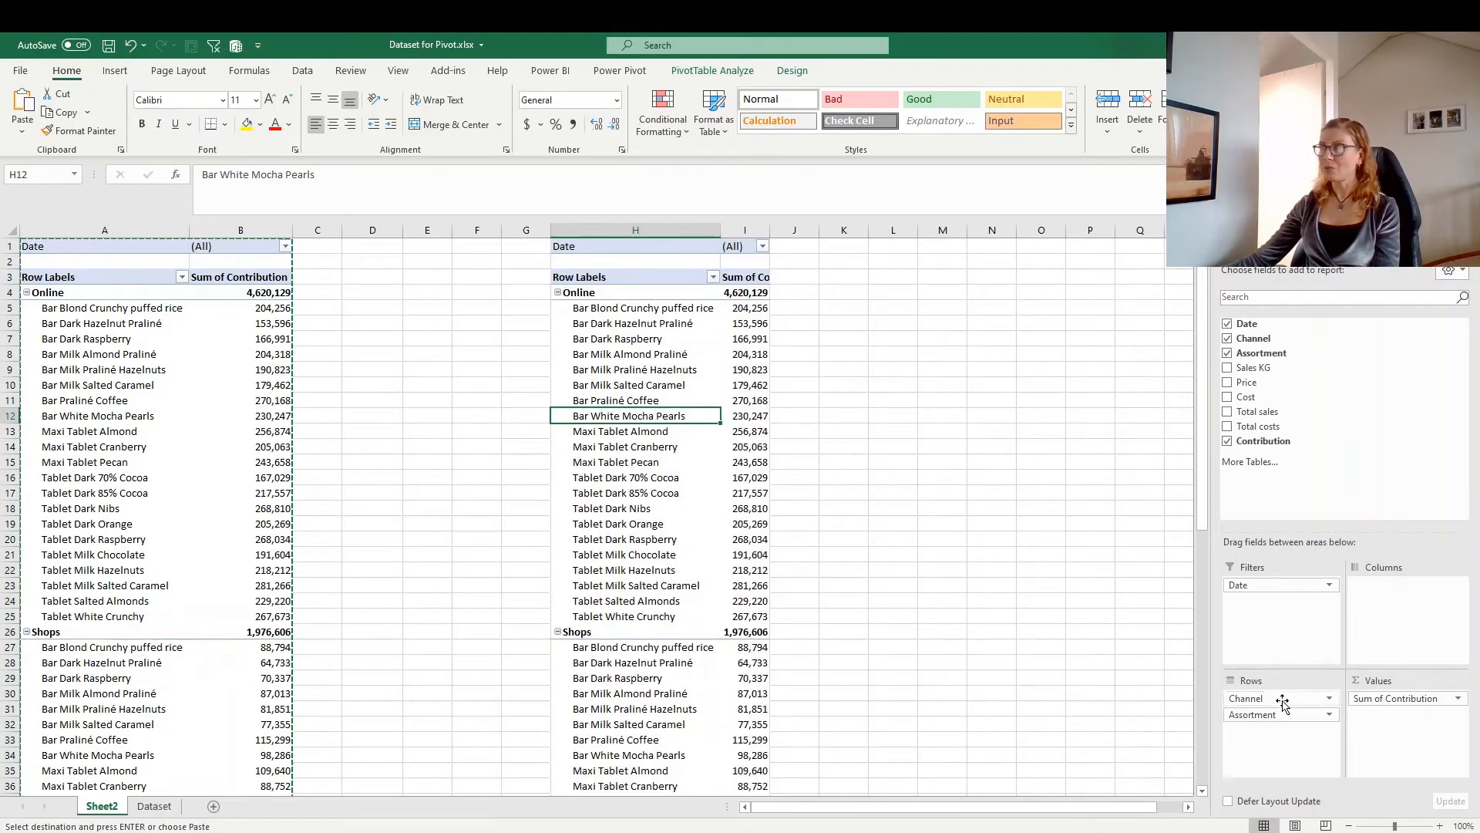
Step: Move the Channel field from Rows to Columns in the copied PivotTable and clear the pending copy outline around the original
left_click_drag(1276, 699, 1405, 617)
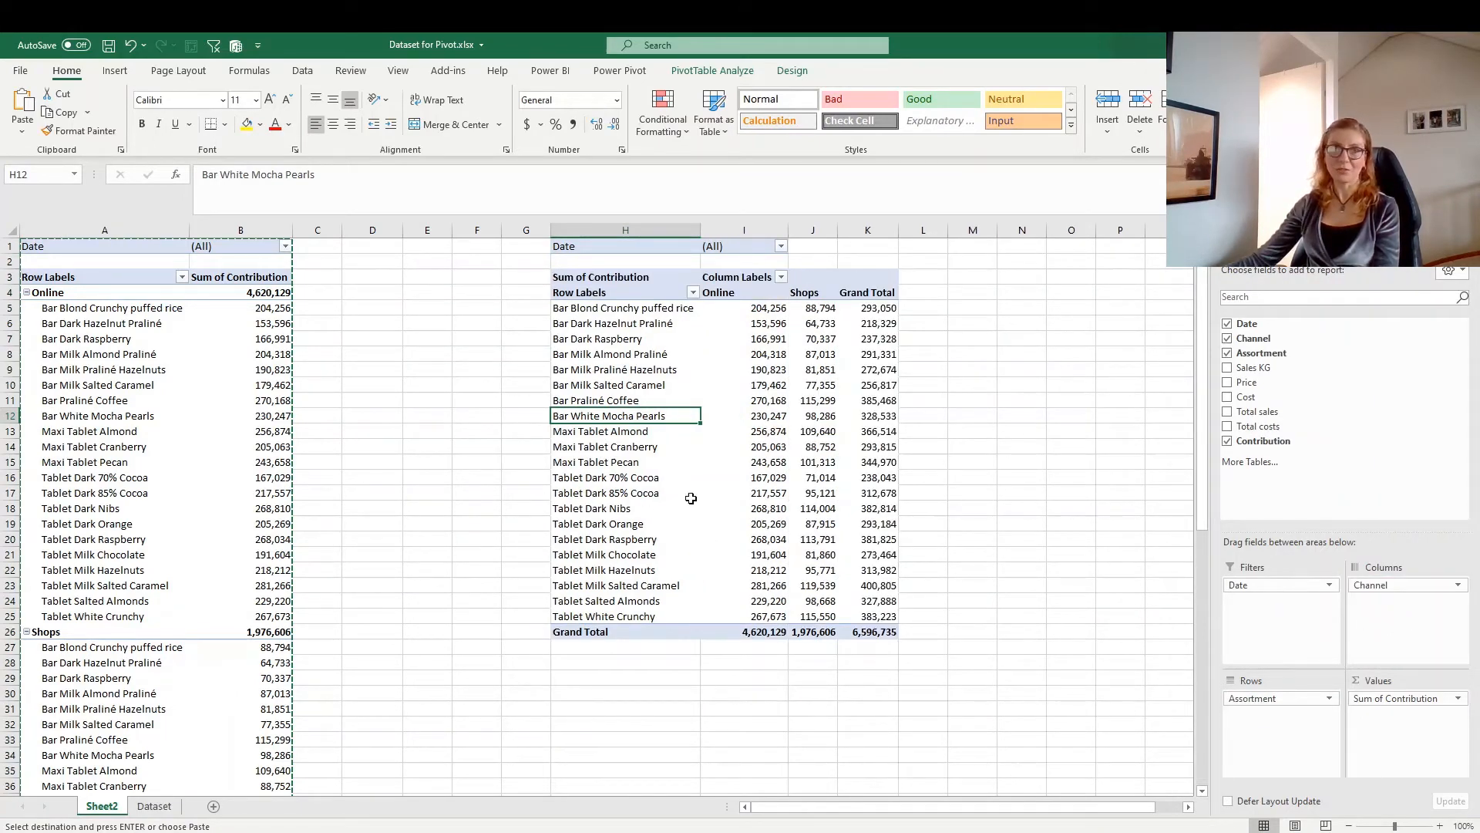
left_click(710, 377)
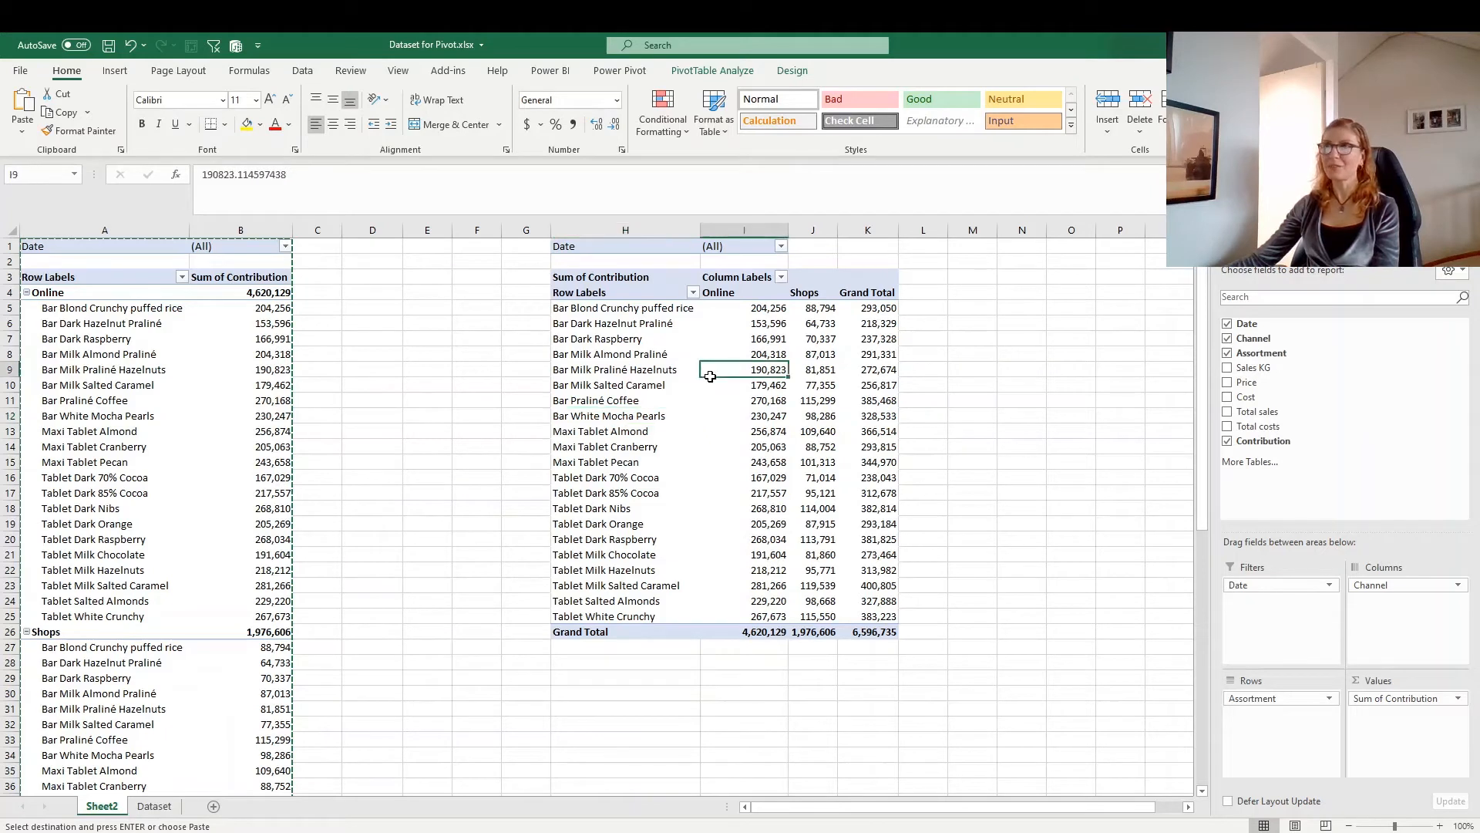
left_click(211, 375)
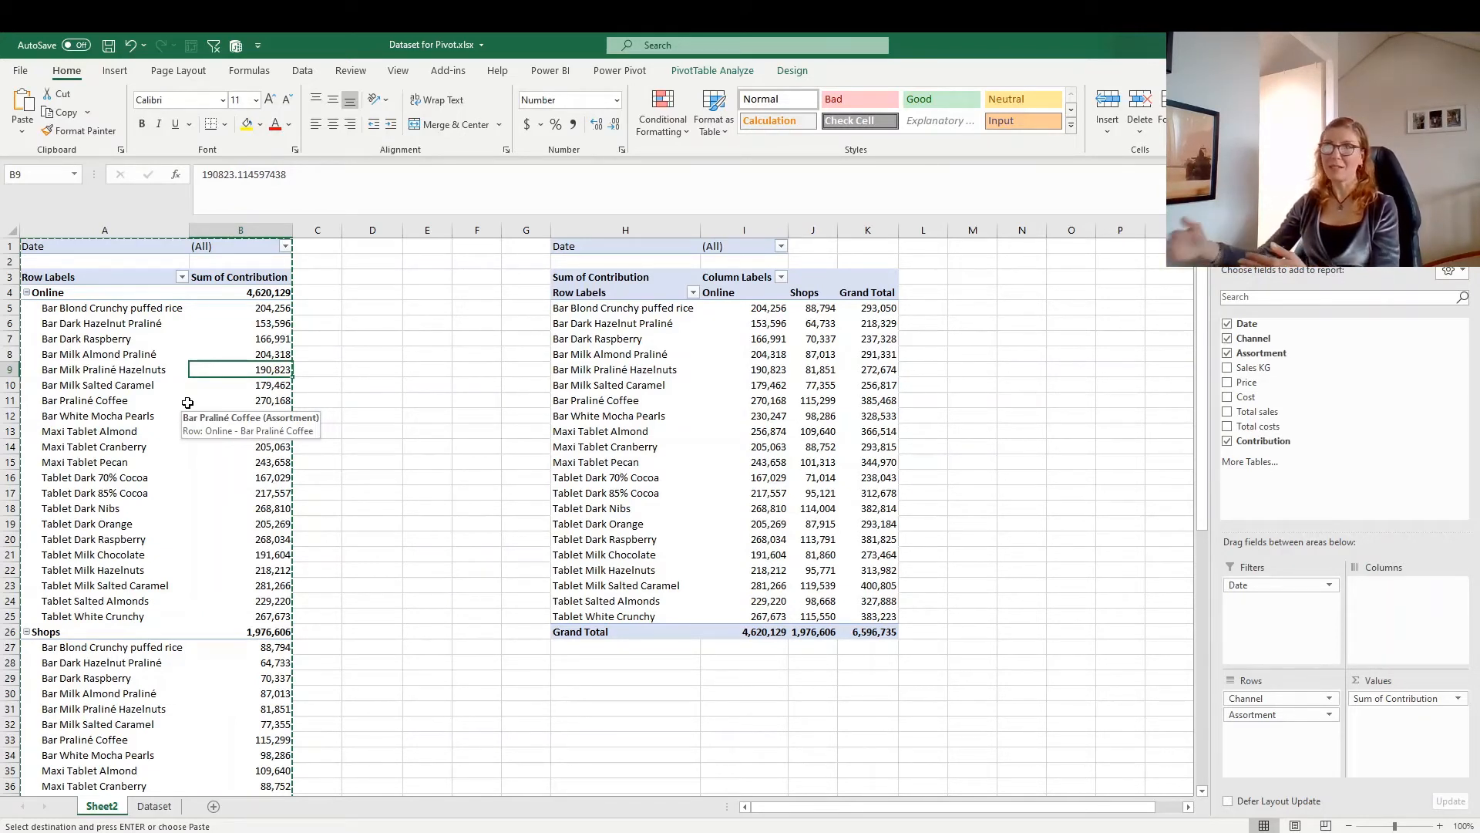
left_click(749, 420)
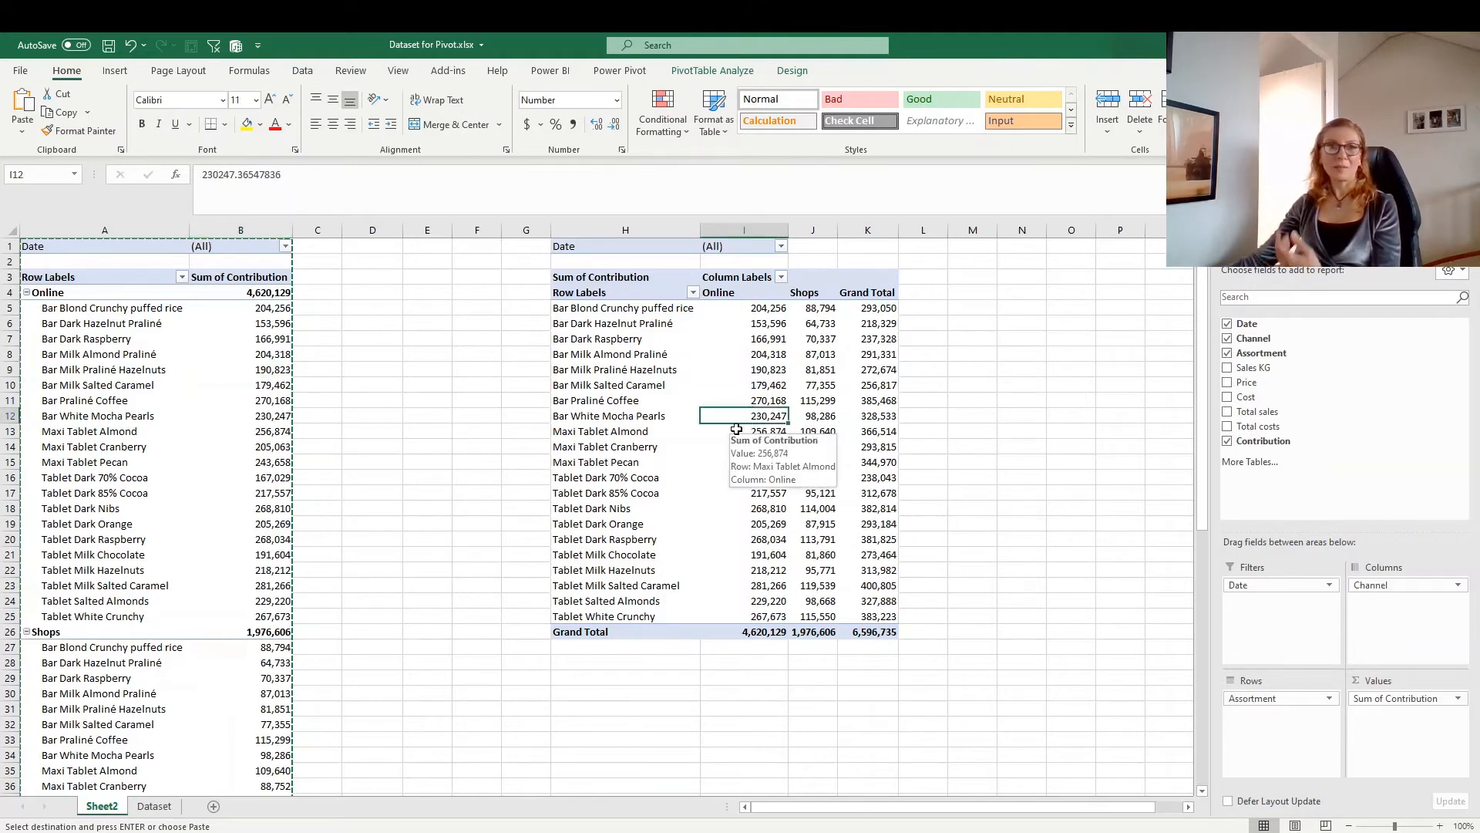
left_click(736, 367)
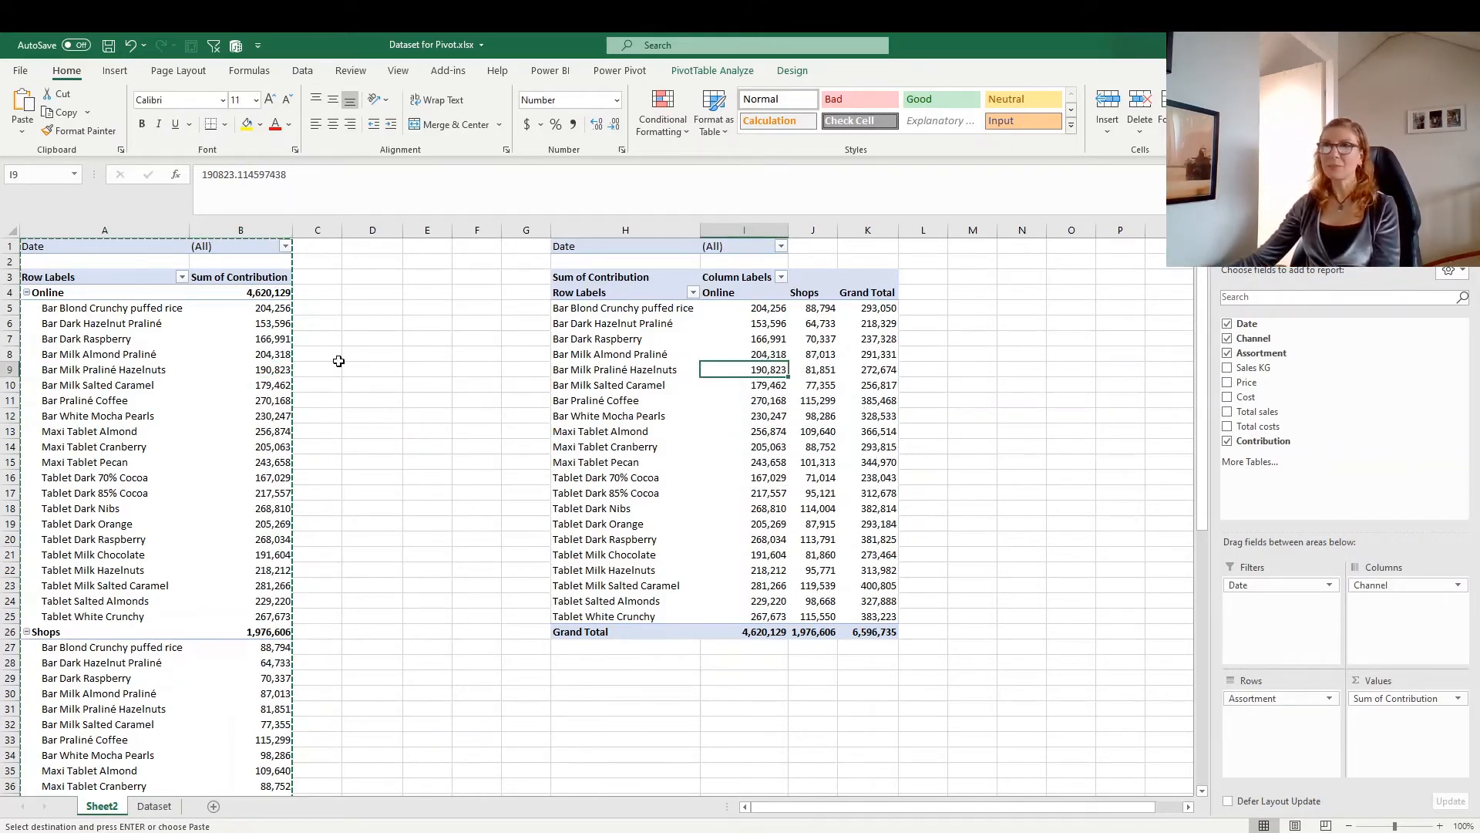
left_click(199, 384)
key("Escape")
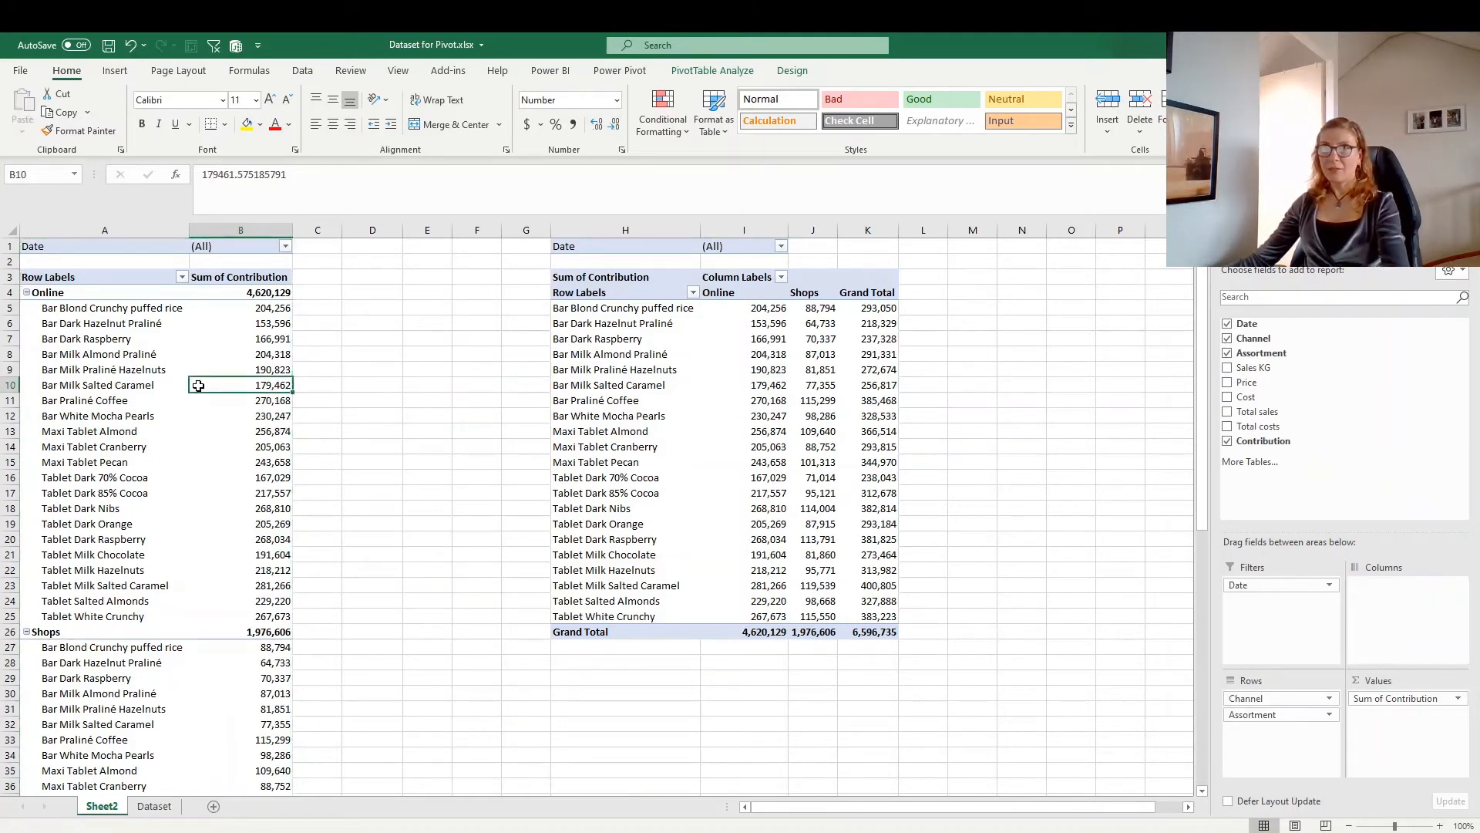
Step: Switch the original PivotTable's report layout to Tabular Form
left_click(156, 389)
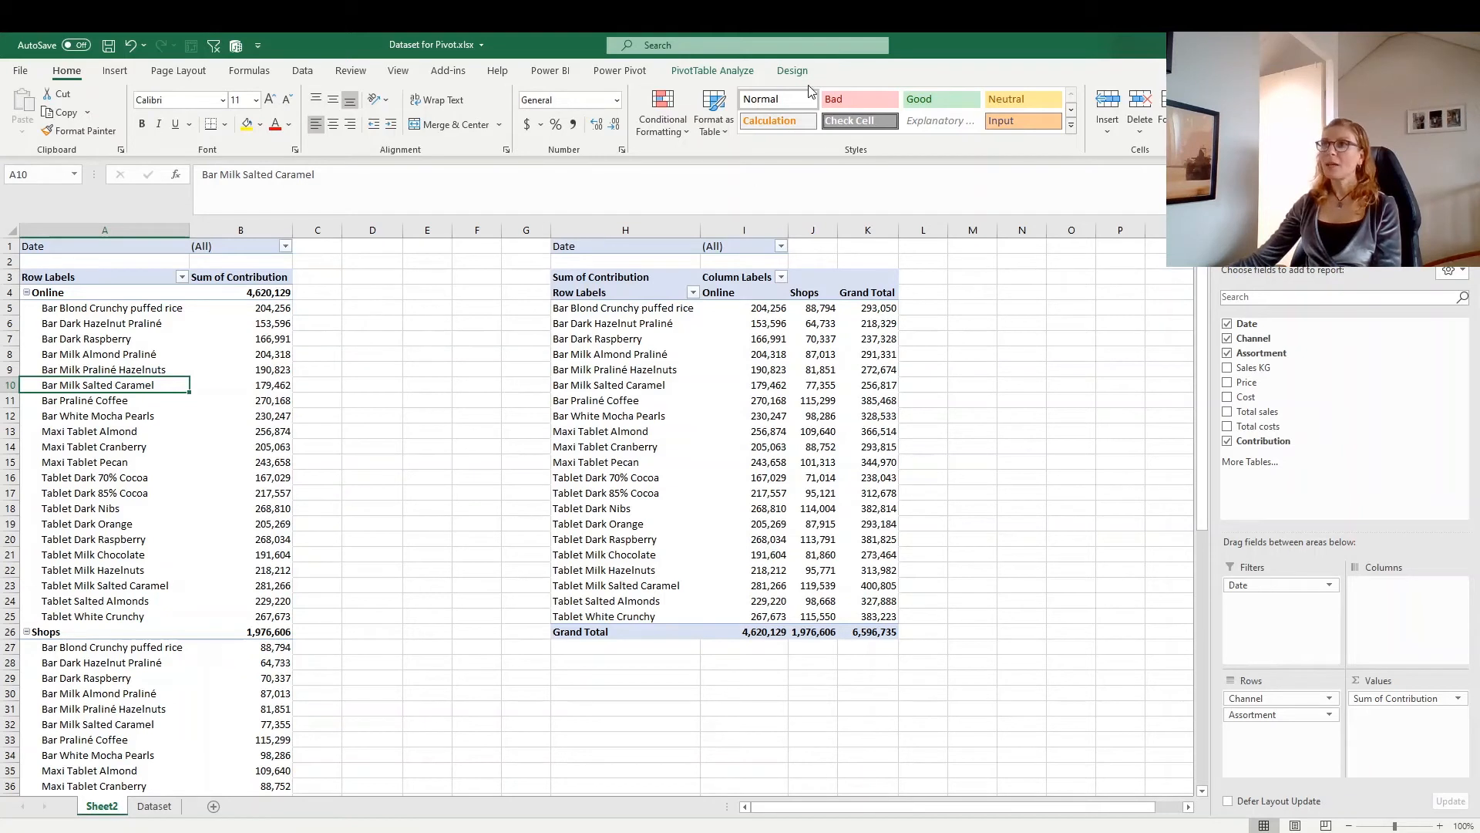
left_click(794, 71)
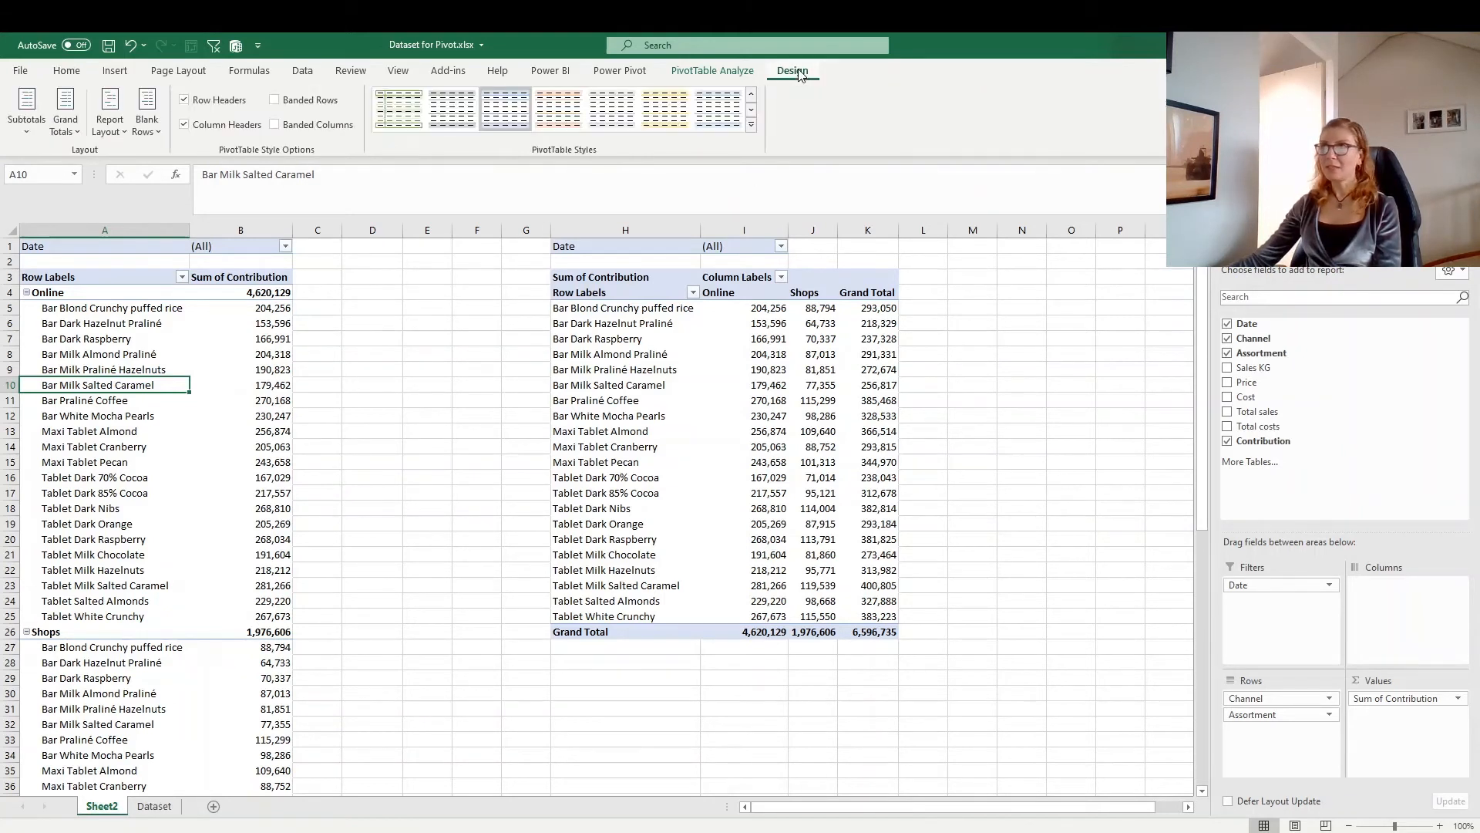
left_click(94, 340)
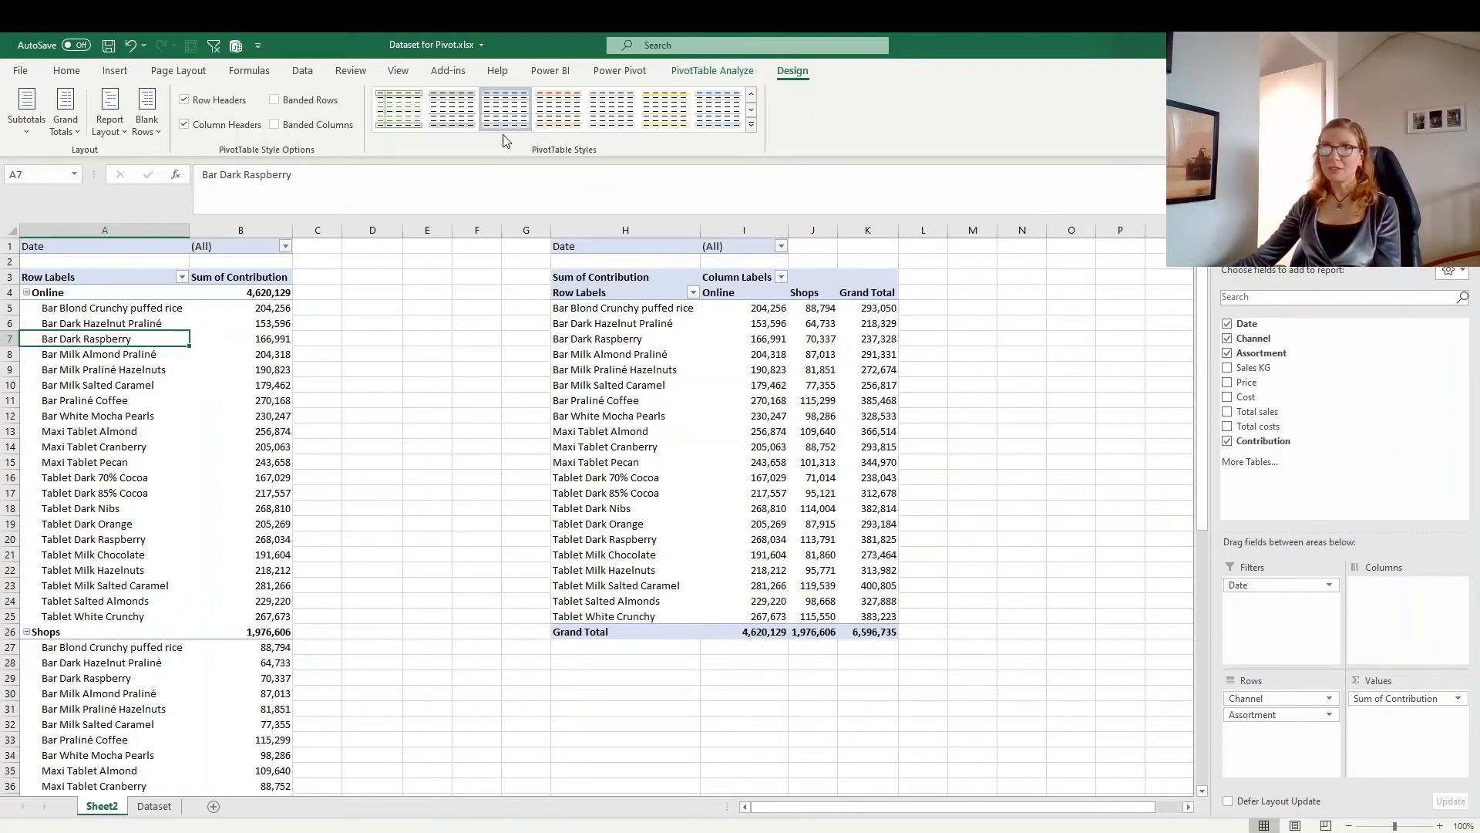
left_click(115, 131)
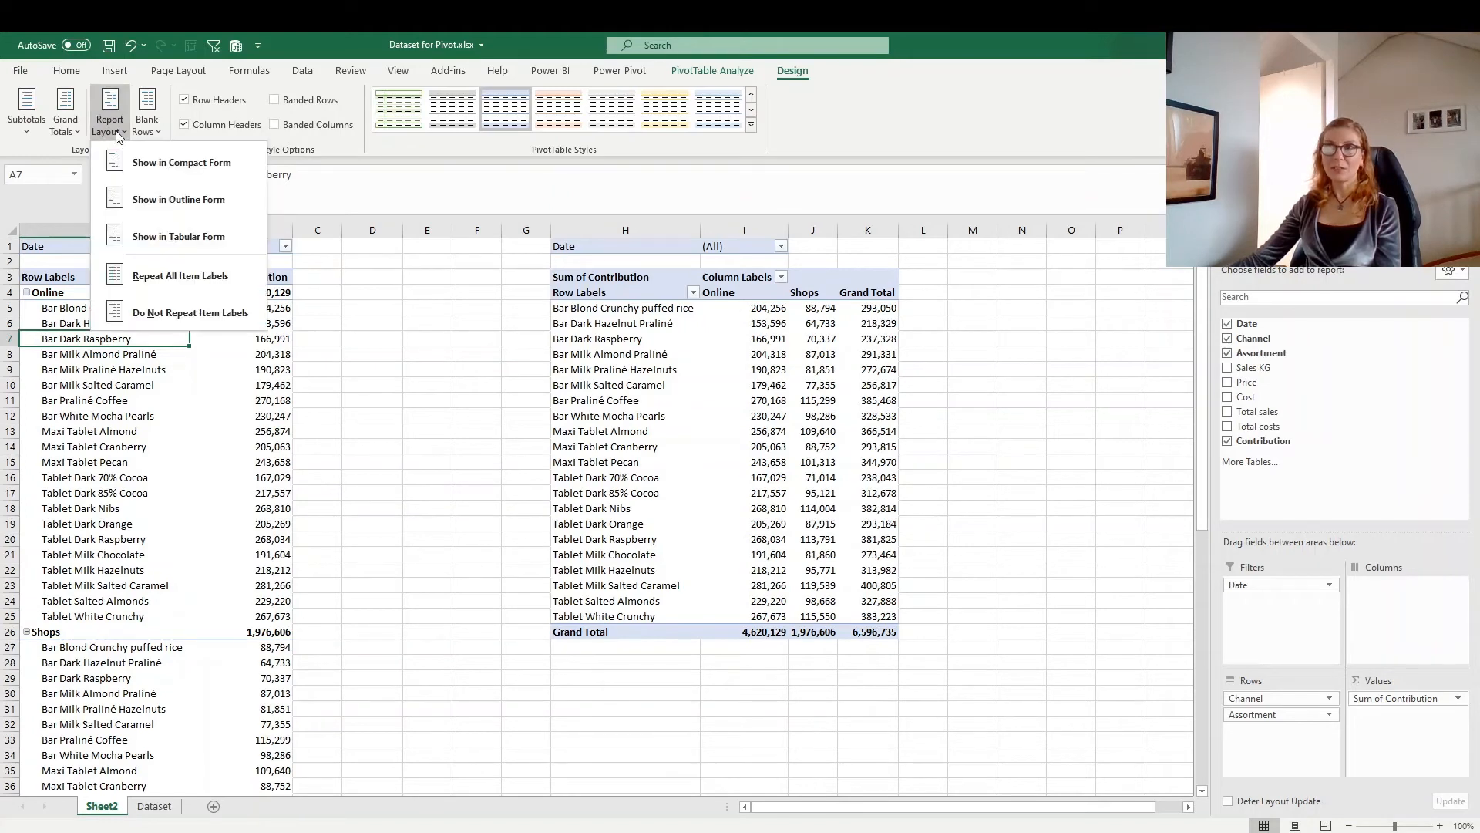
left_click(160, 234)
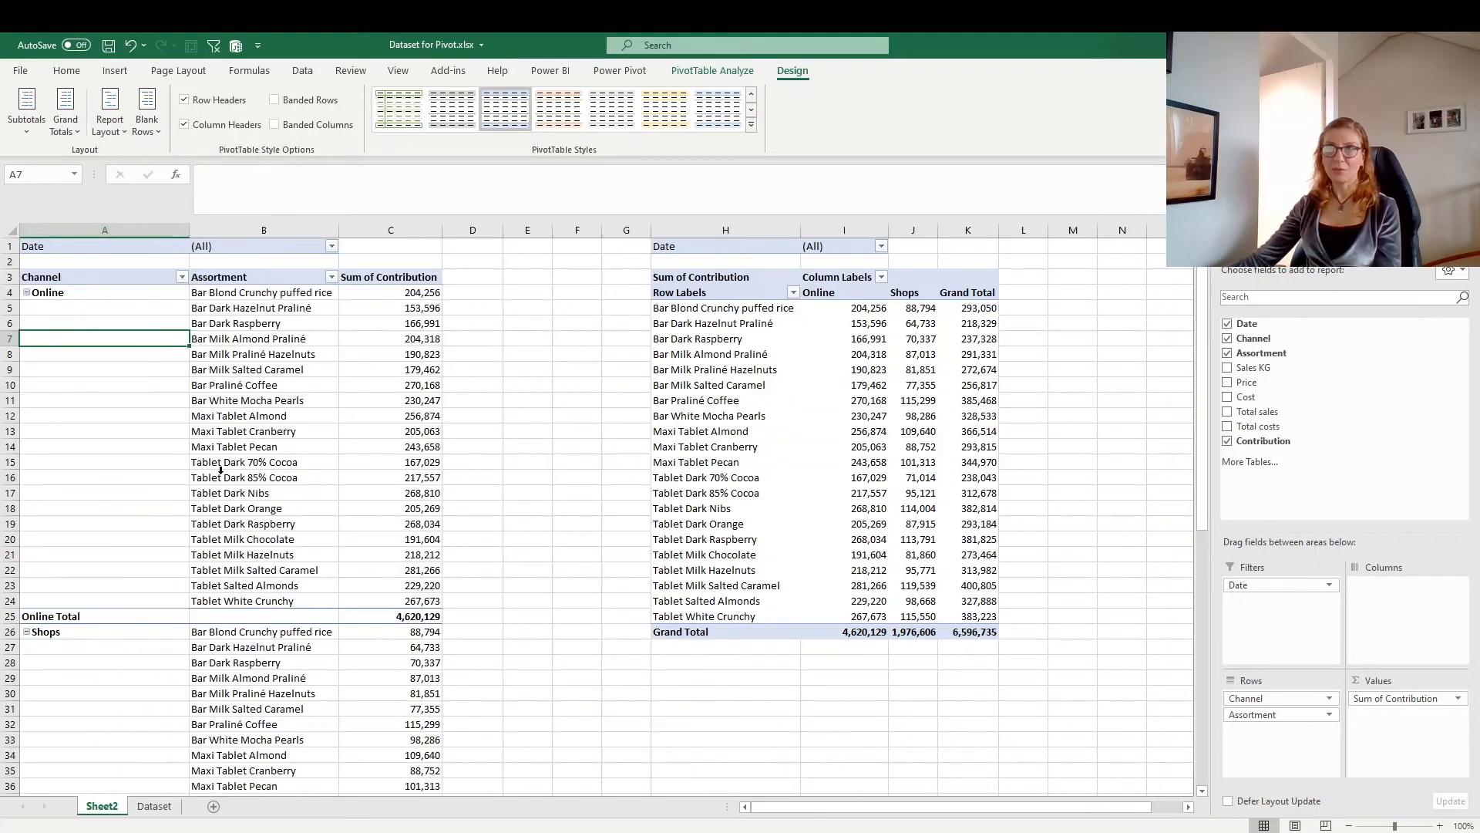
left_click(222, 476)
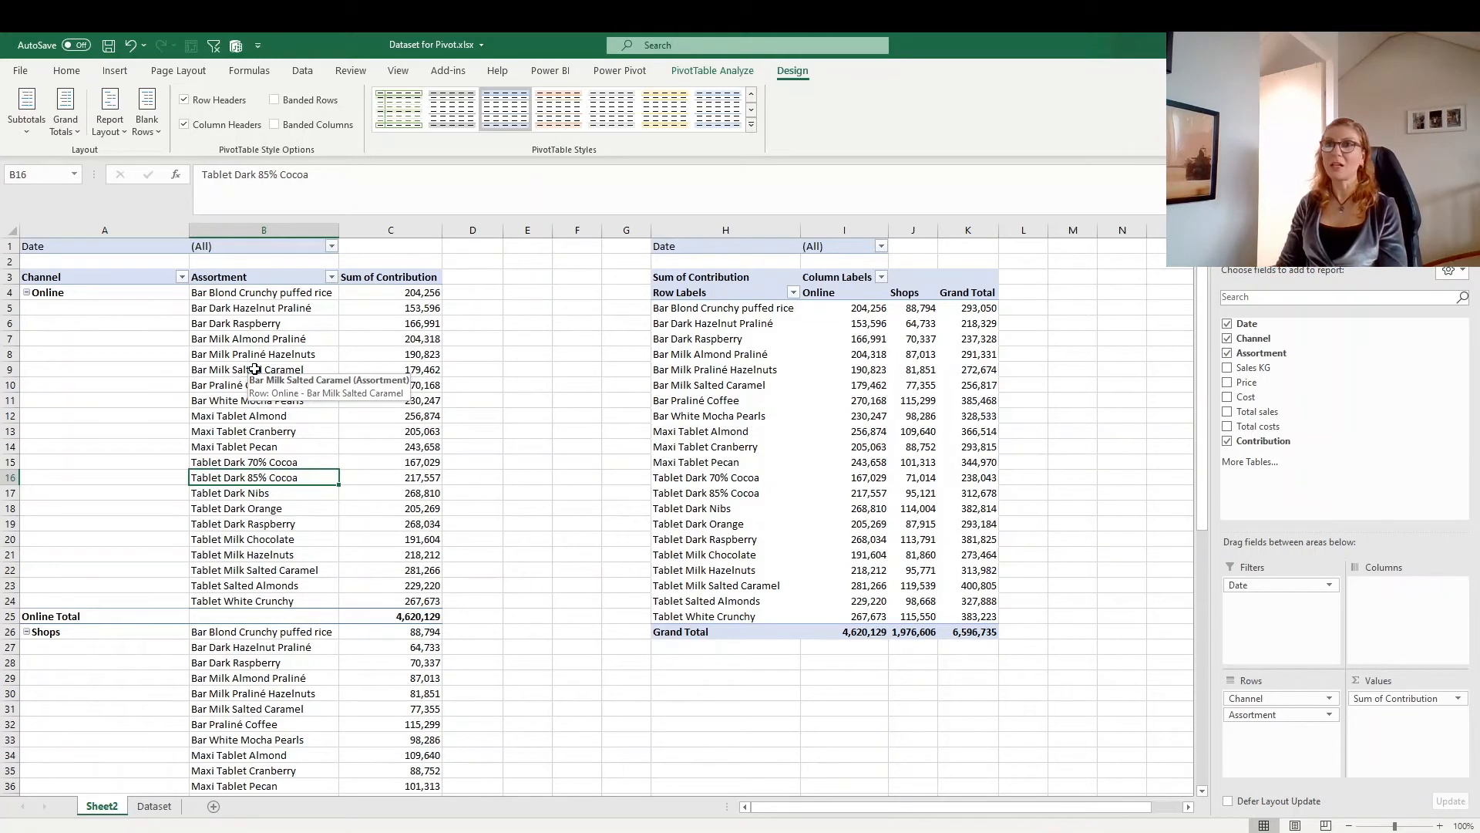
Step: Repeat all item labels in the original PivotTable so every row shows its channel
left_click(77, 299)
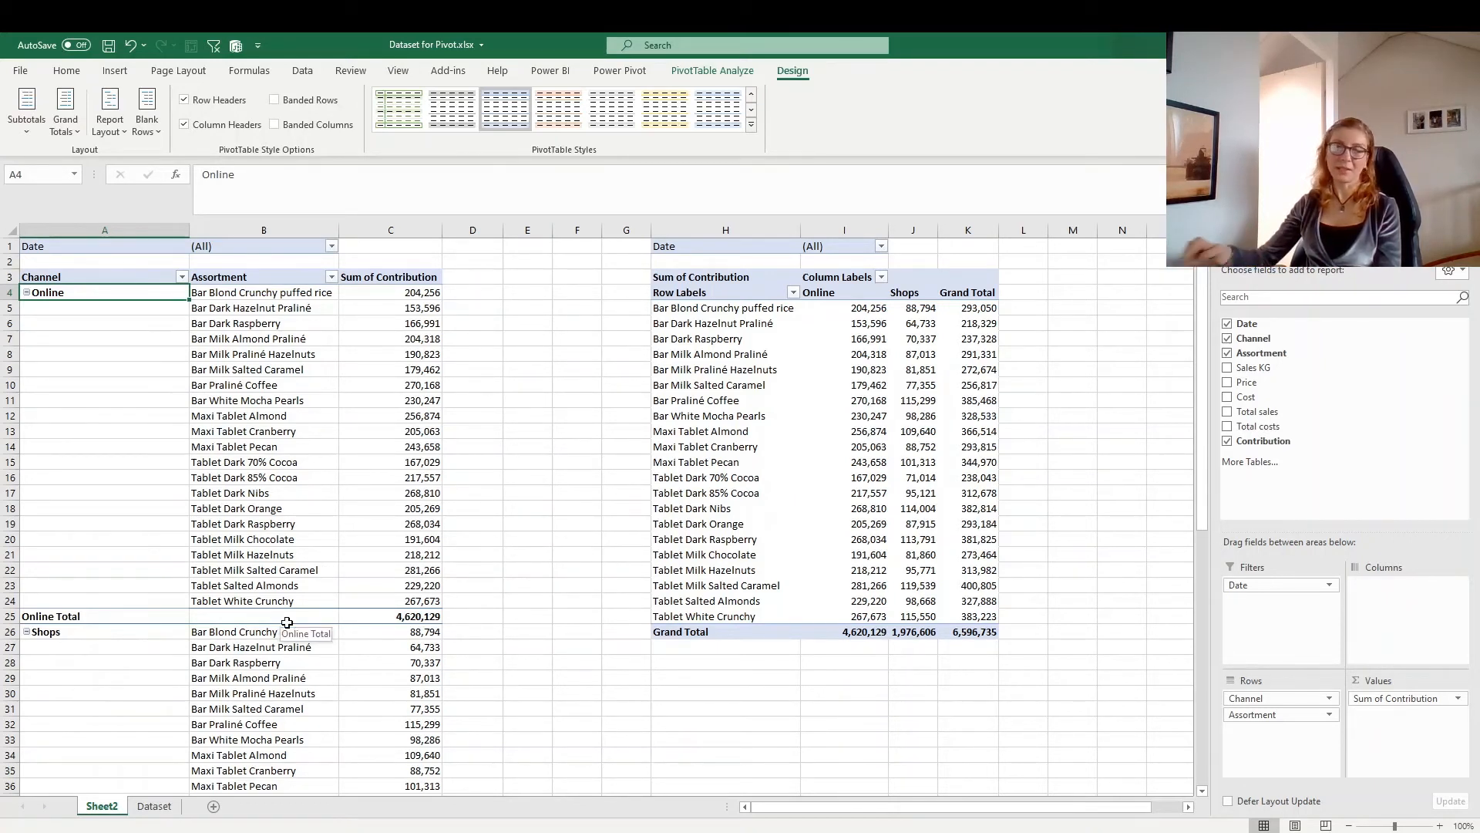
left_click(112, 427)
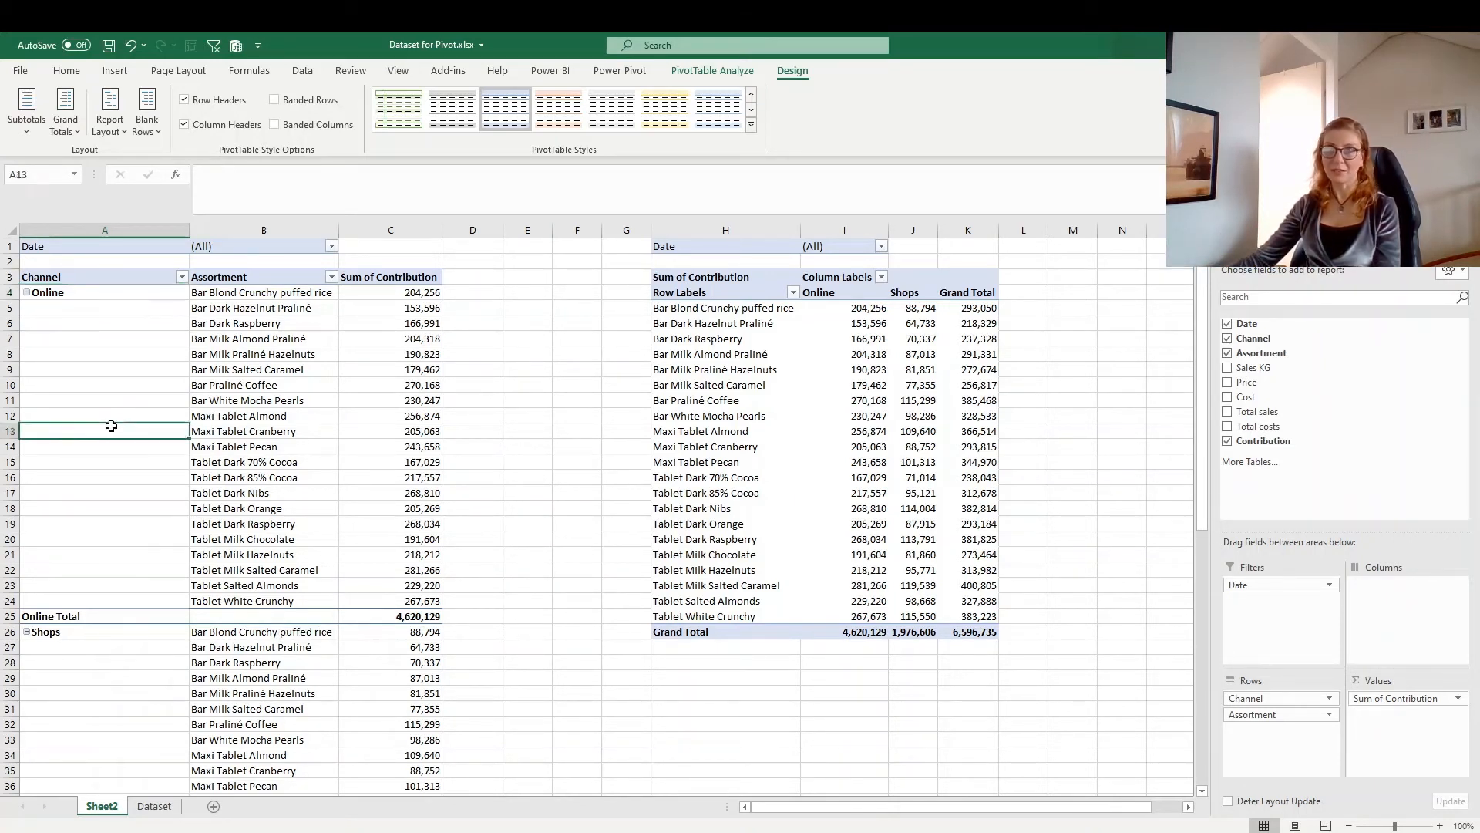
left_click(128, 339)
left_click(118, 133)
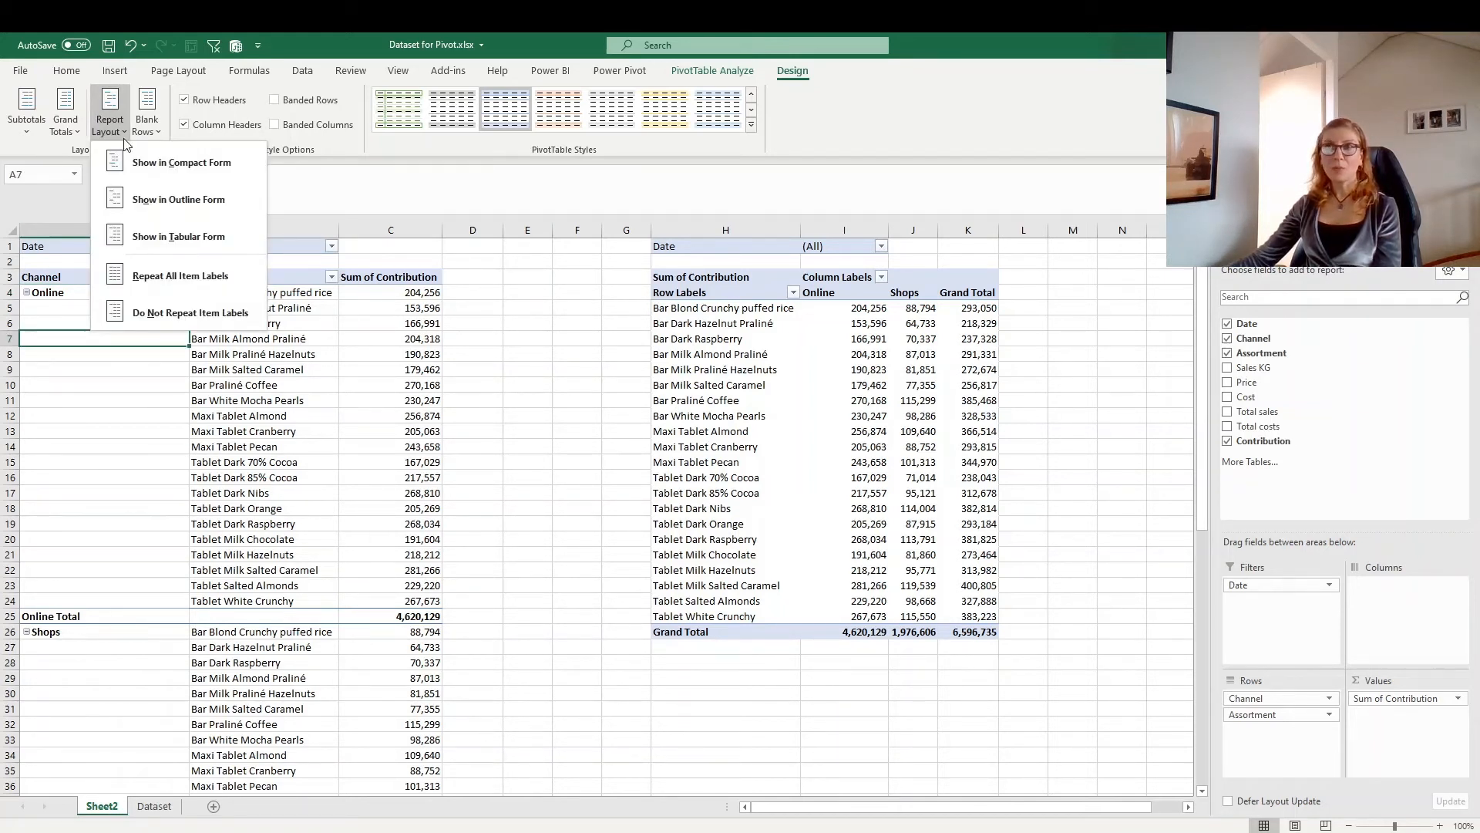
left_click(157, 276)
left_click(127, 446)
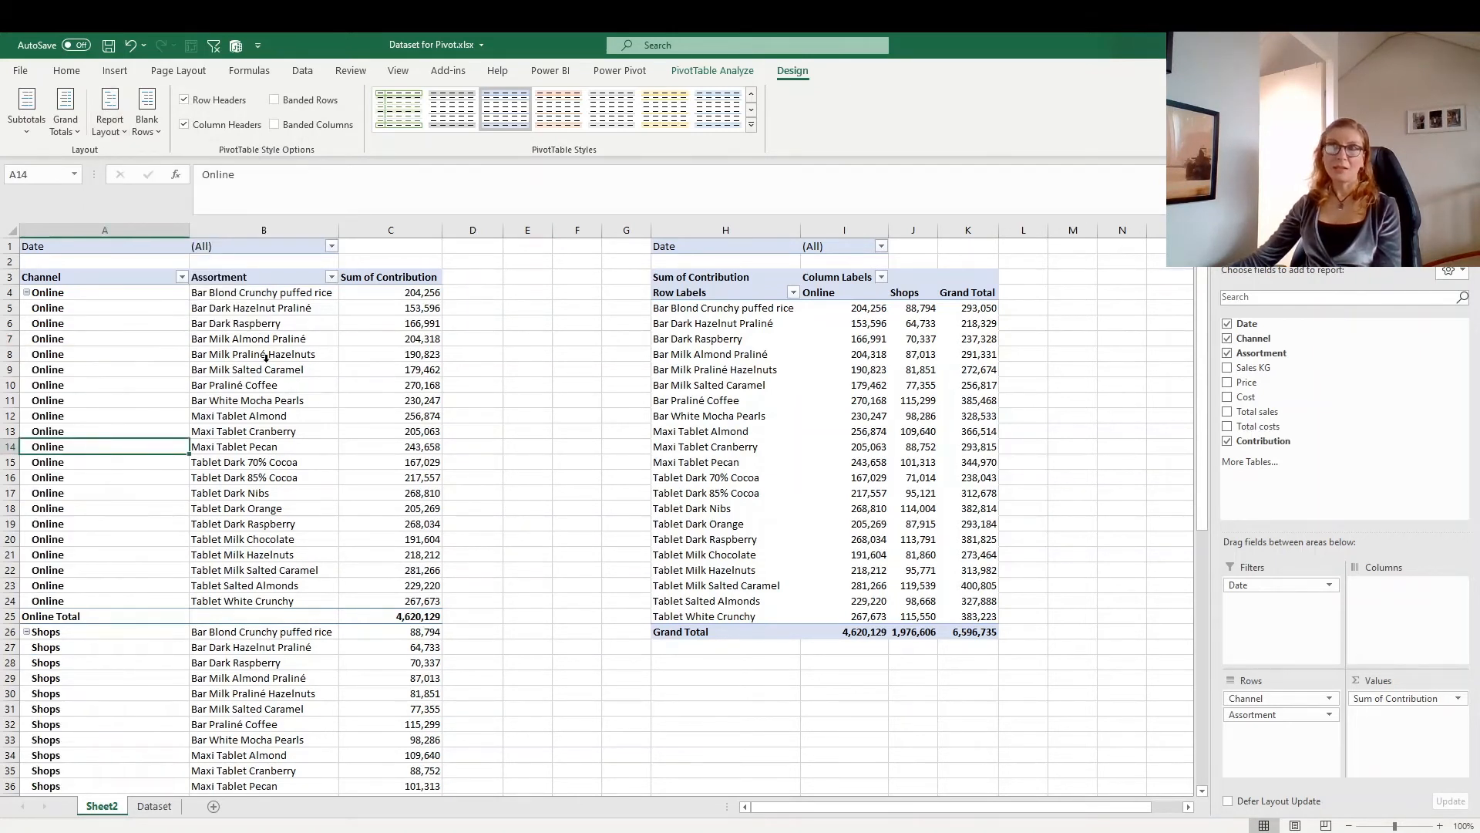
Step: Turn off grand totals for rows and columns and hide all subtotals in the original PivotTable
left_click(68, 134)
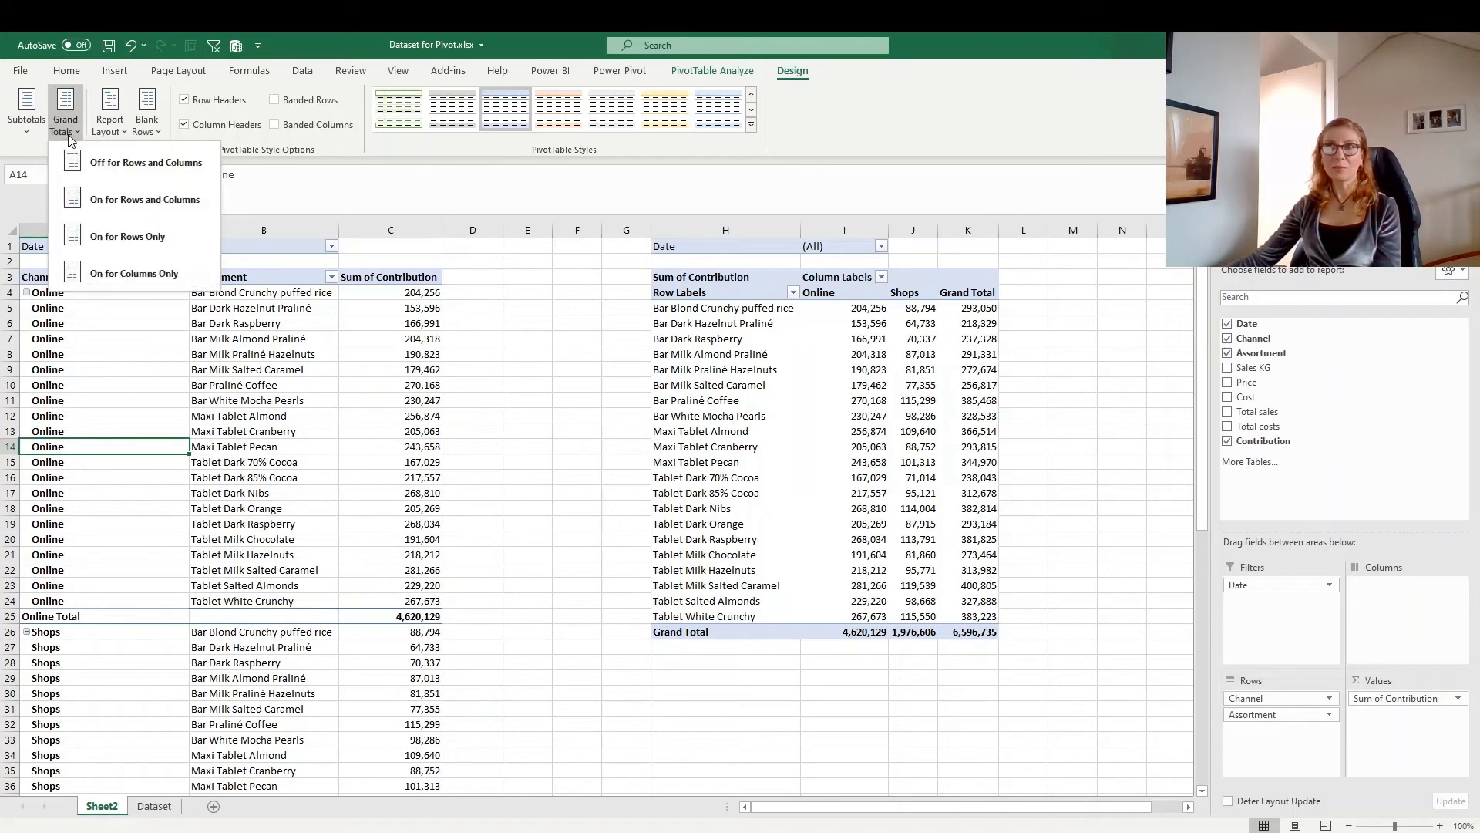
left_click(113, 160)
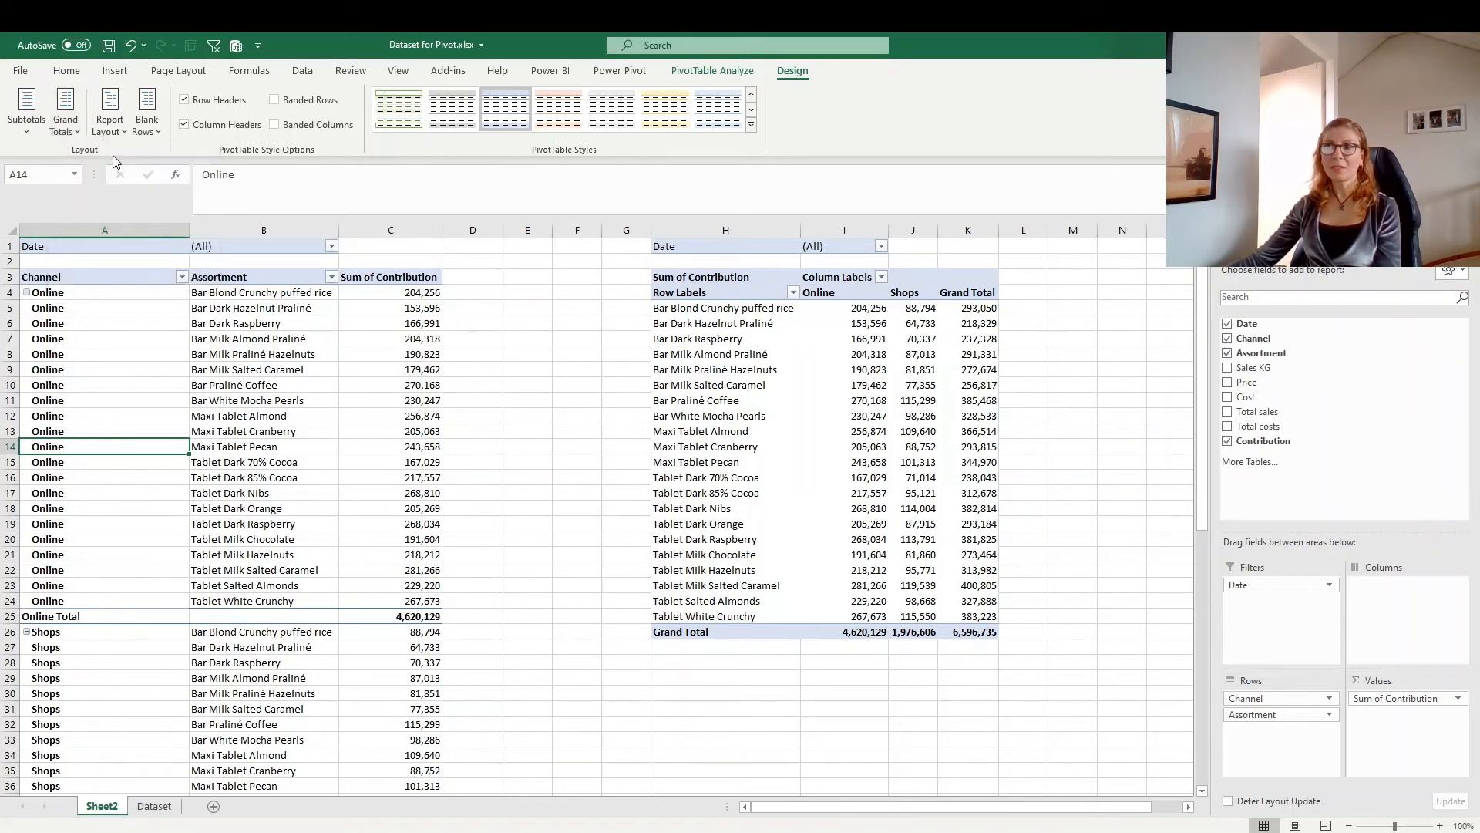
left_click(30, 132)
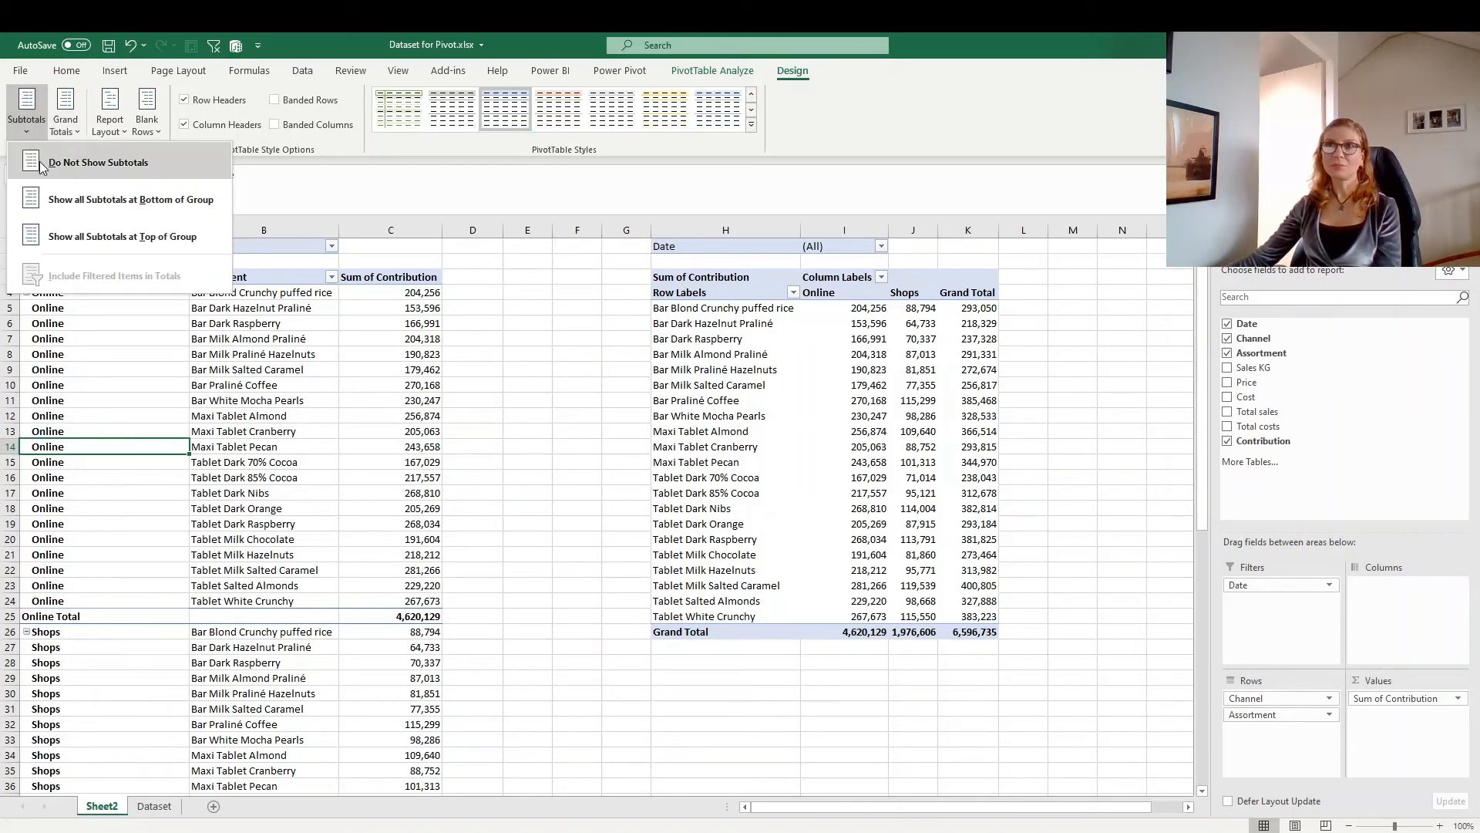
left_click(94, 167)
left_click(241, 557)
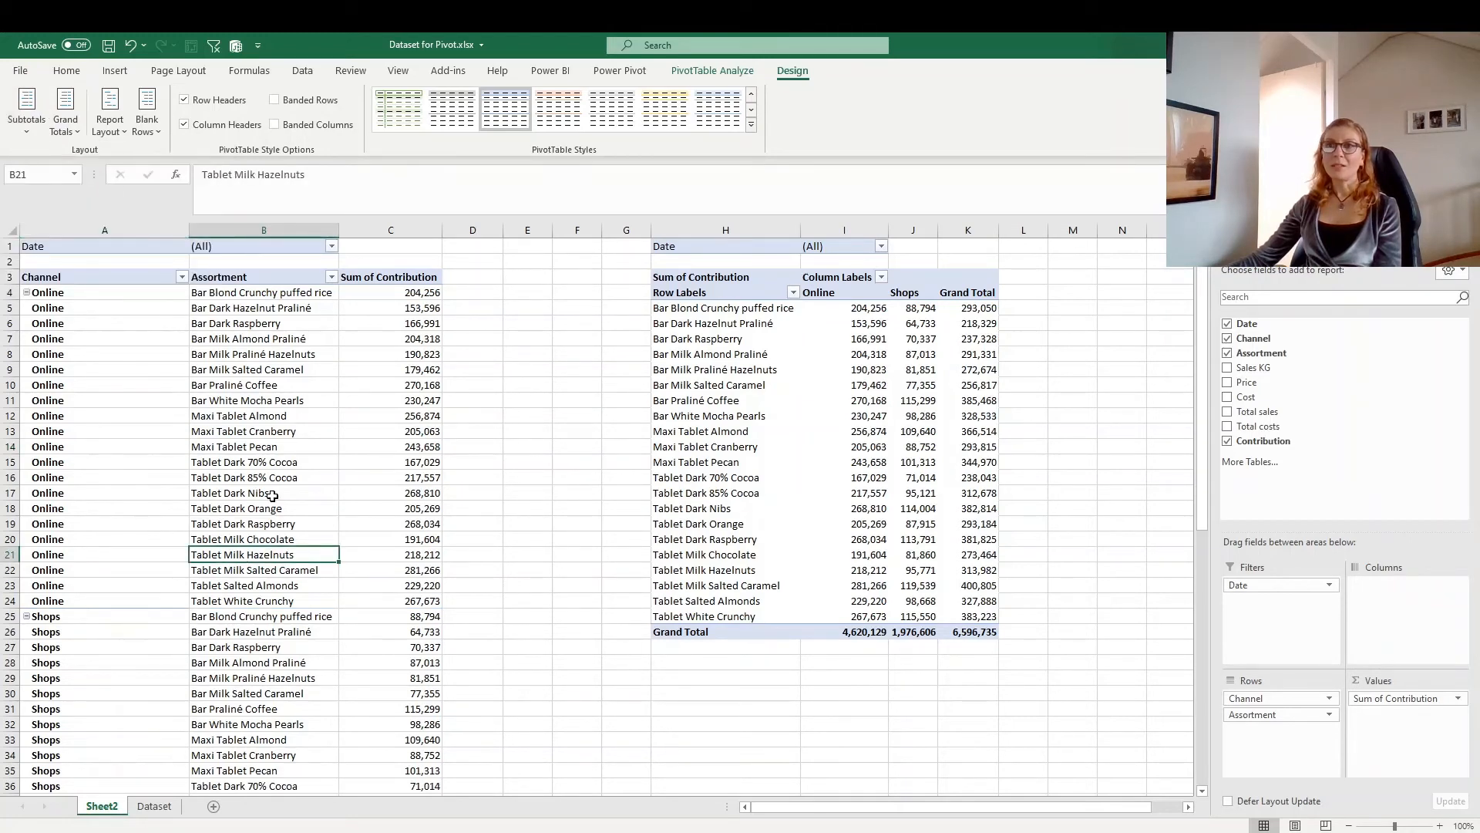
scroll(272, 496, "down", 4)
scroll(255, 463, "up", 4)
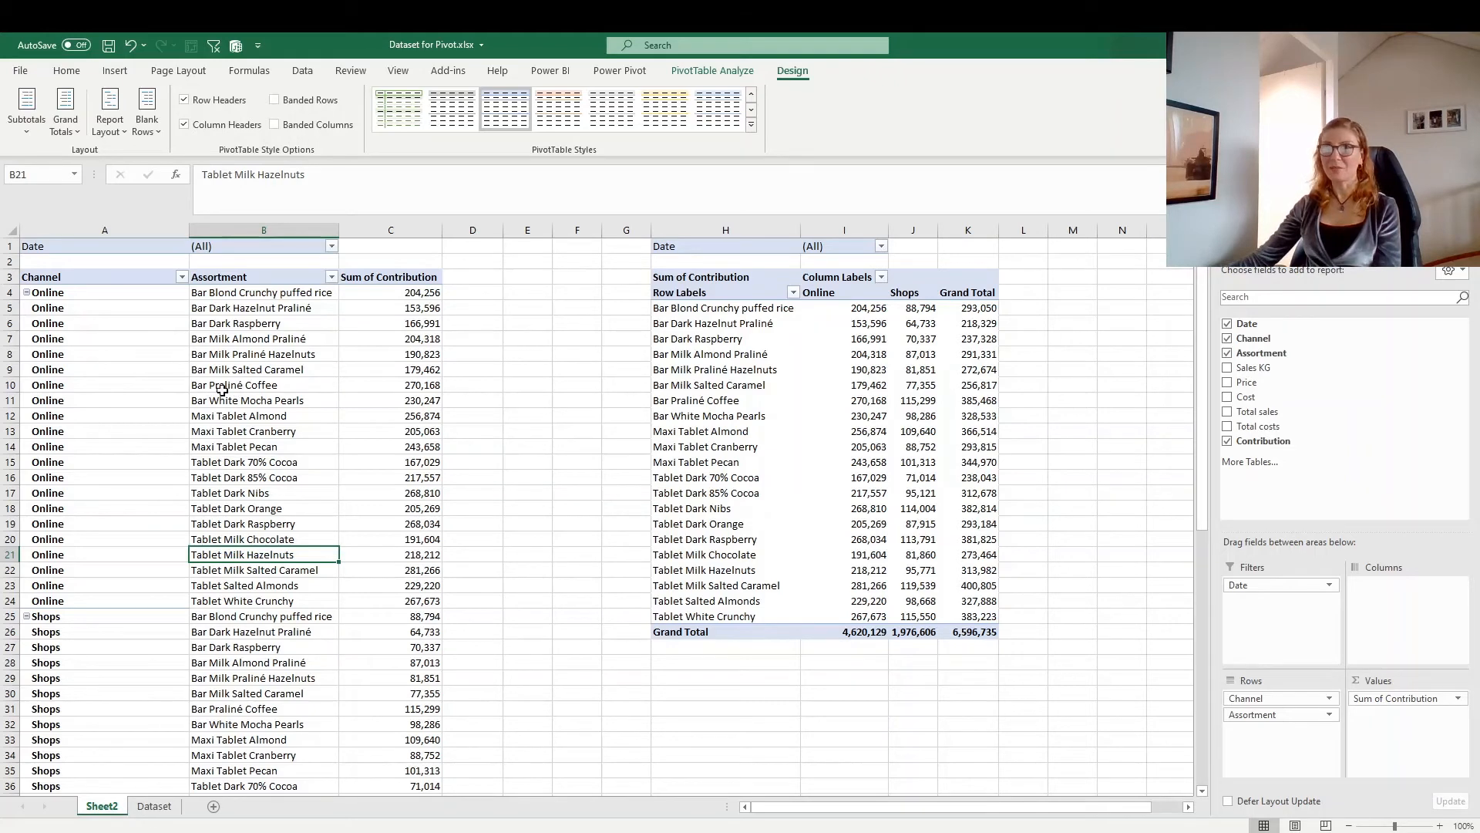
left_click(128, 397)
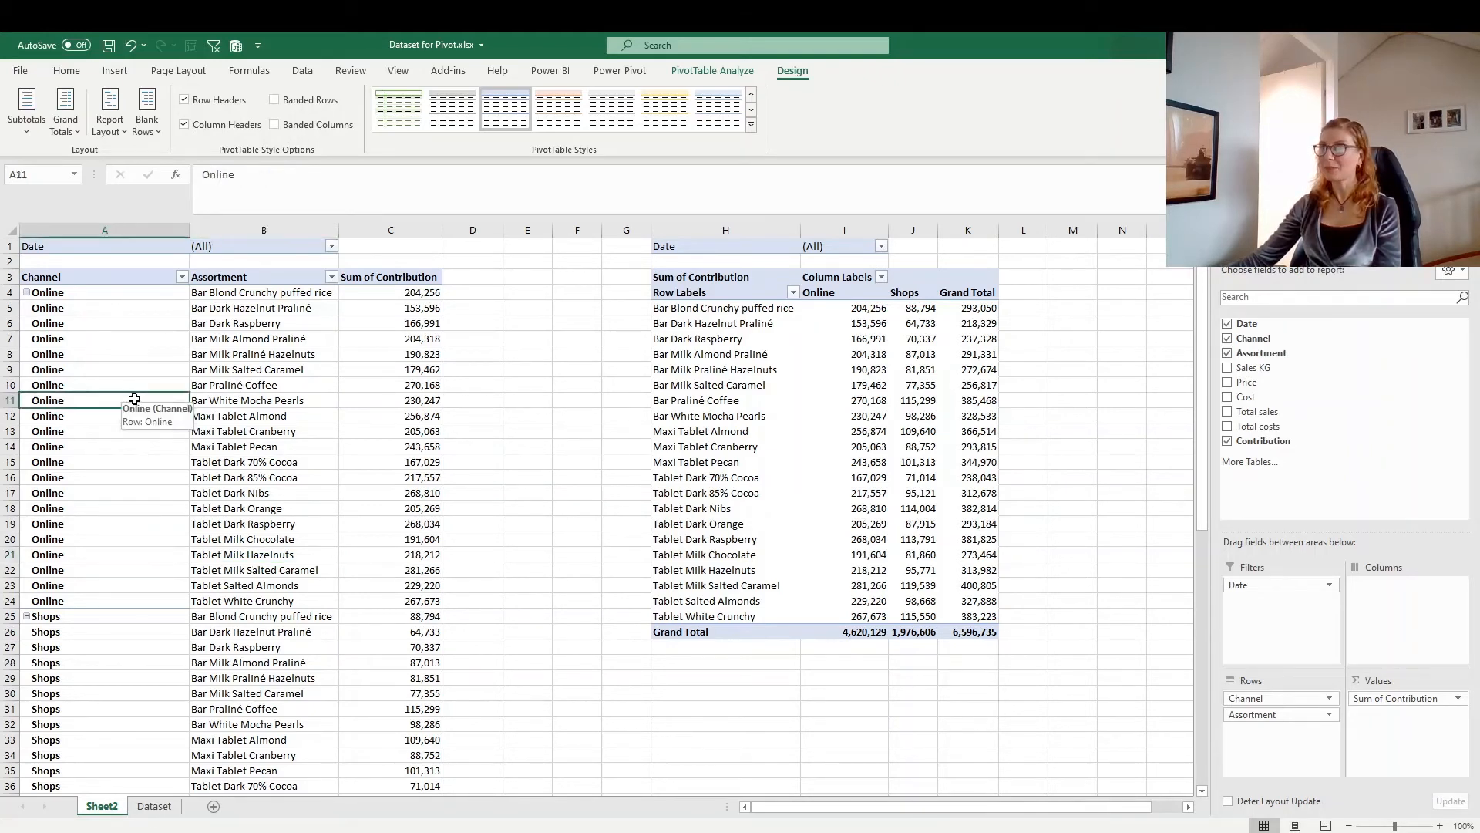
left_click(321, 423)
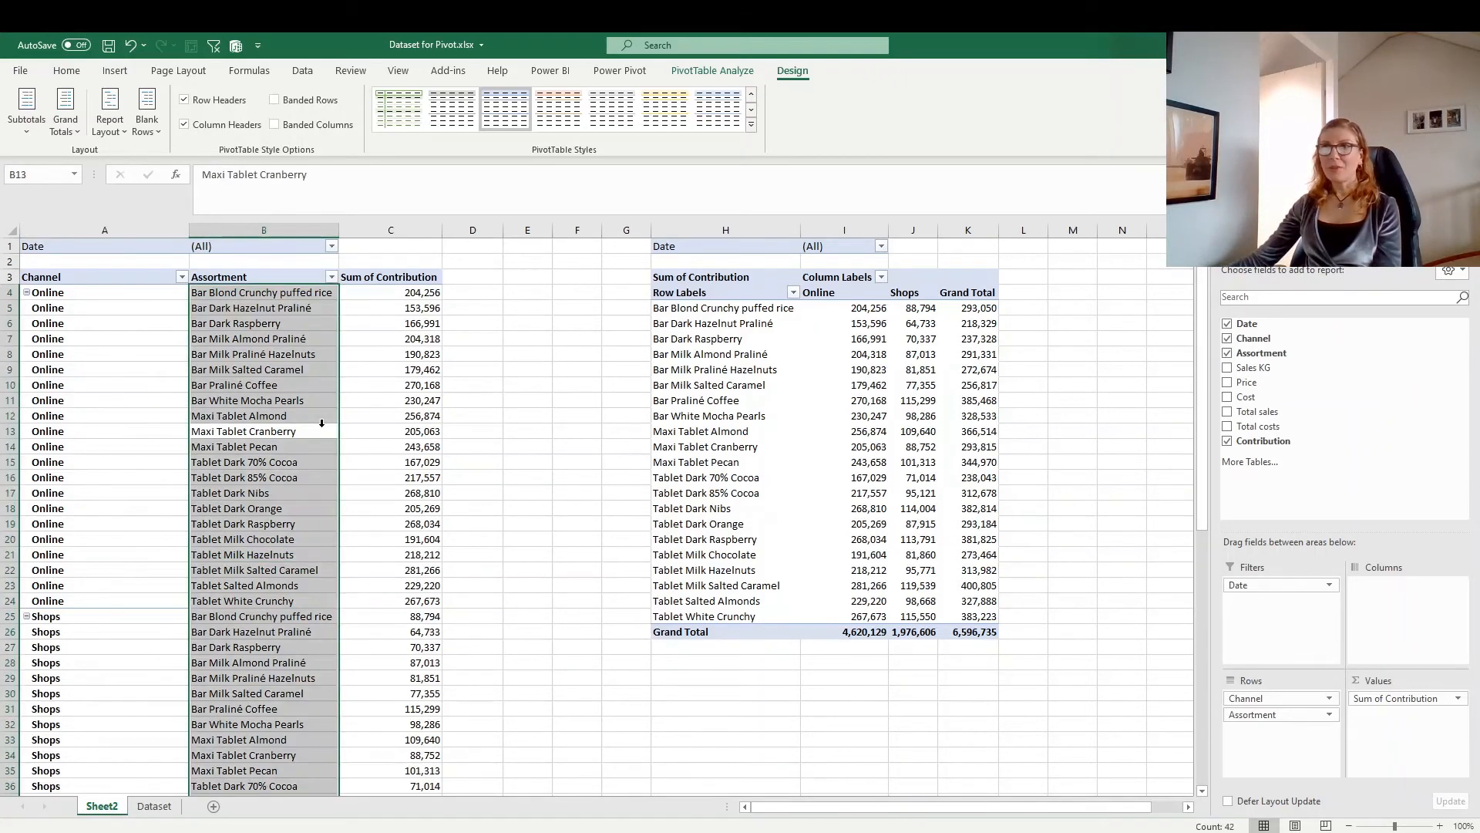
left_click(412, 388)
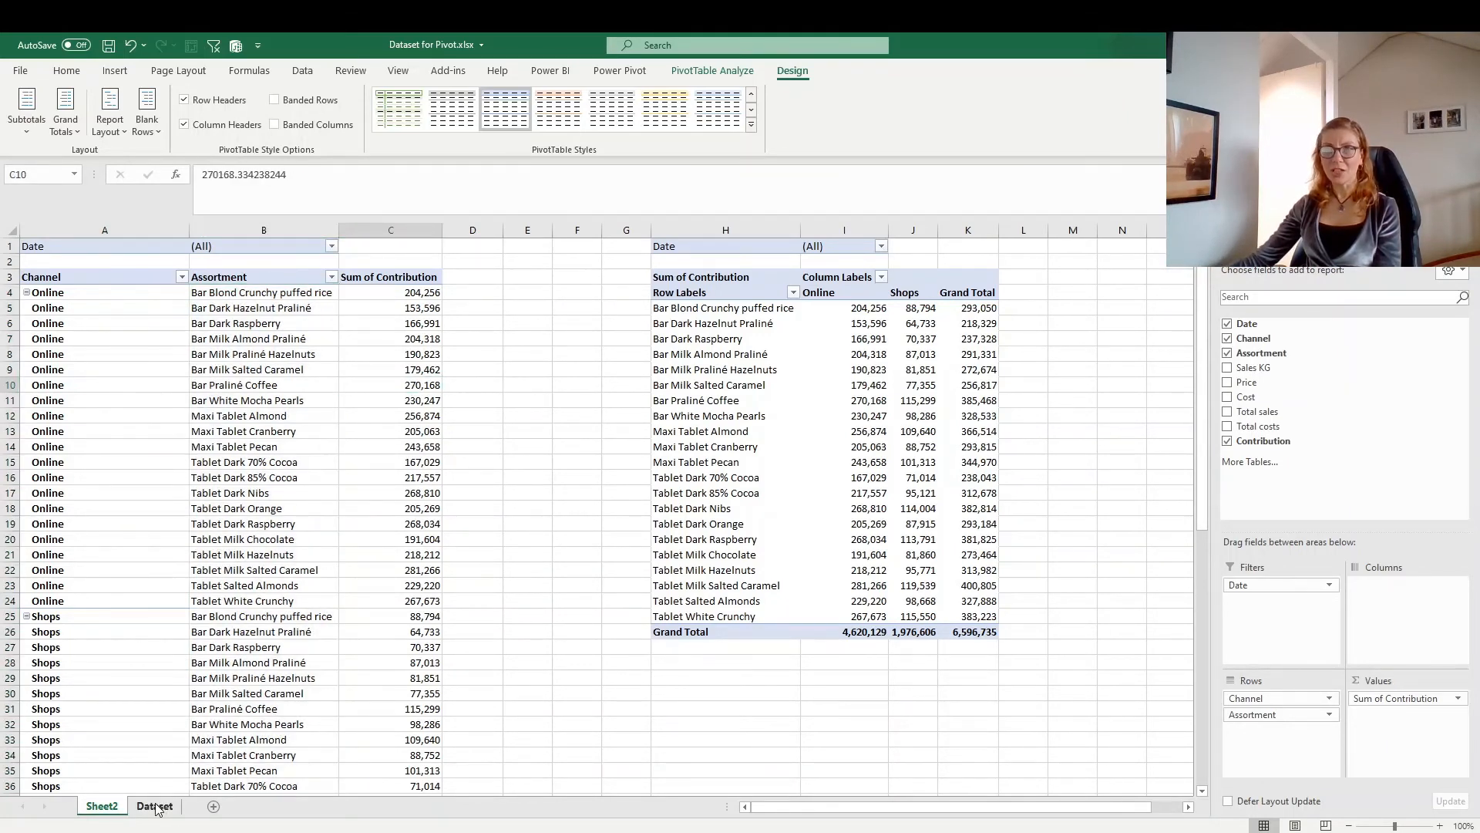
Step: Set the Sales KG value in cell D9 of the Dataset sheet's source table to 7
left_click(154, 806)
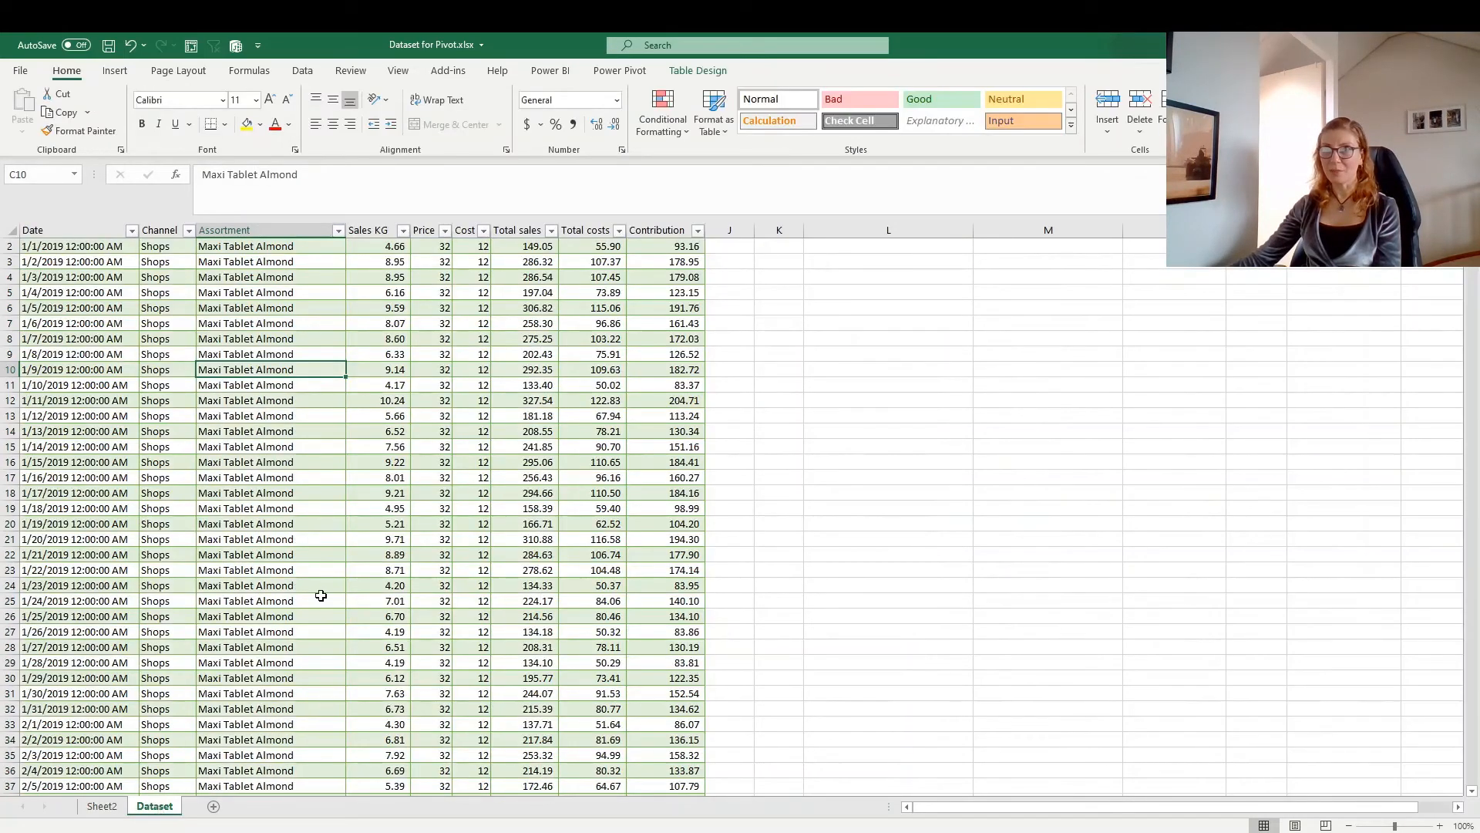
left_click(370, 355)
type("7")
key("Return")
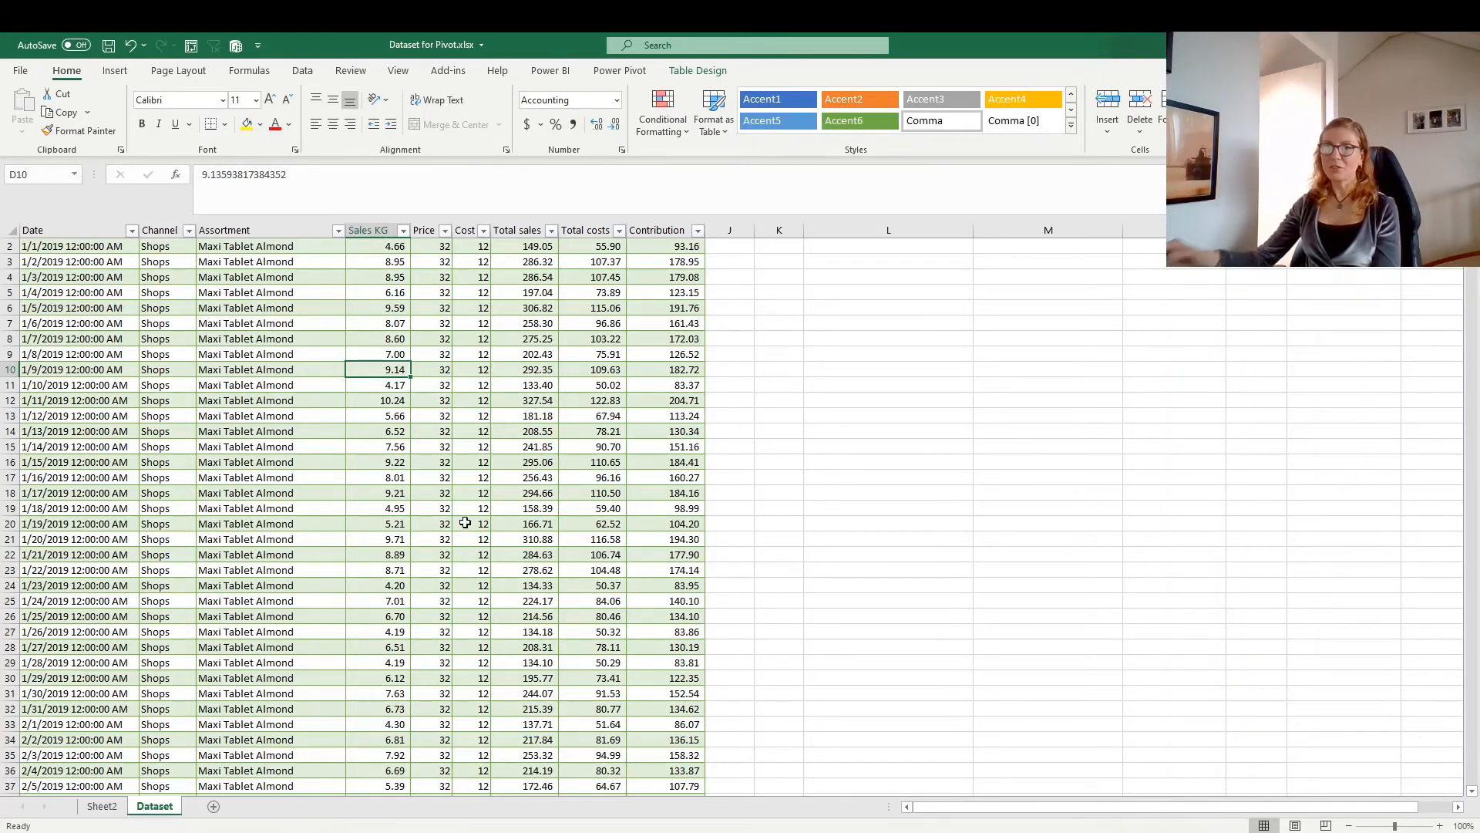
Step: Refresh the original PivotTable on Sheet2 to take in the changed source data
left_click(105, 808)
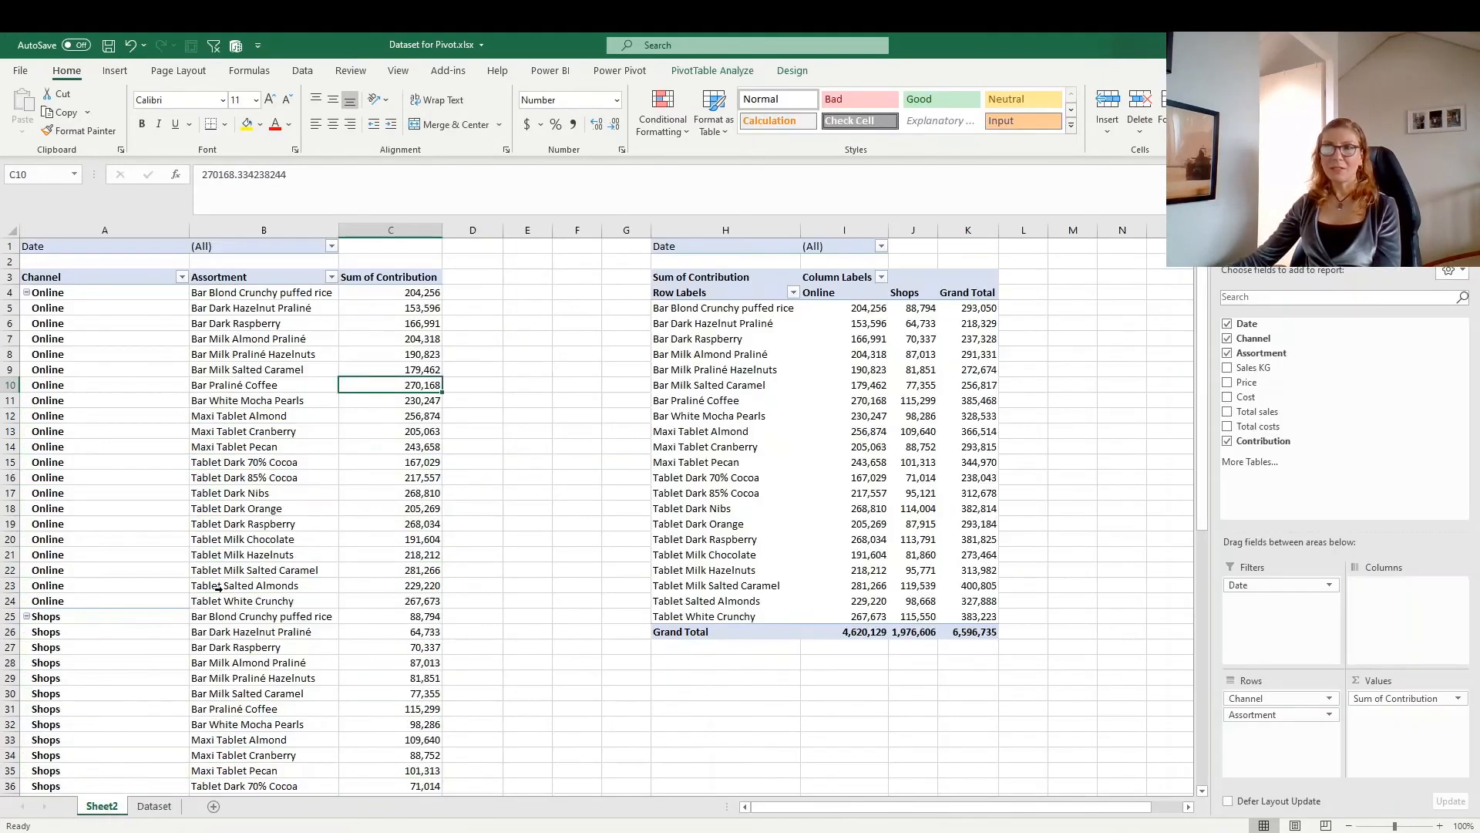
left_click(206, 368)
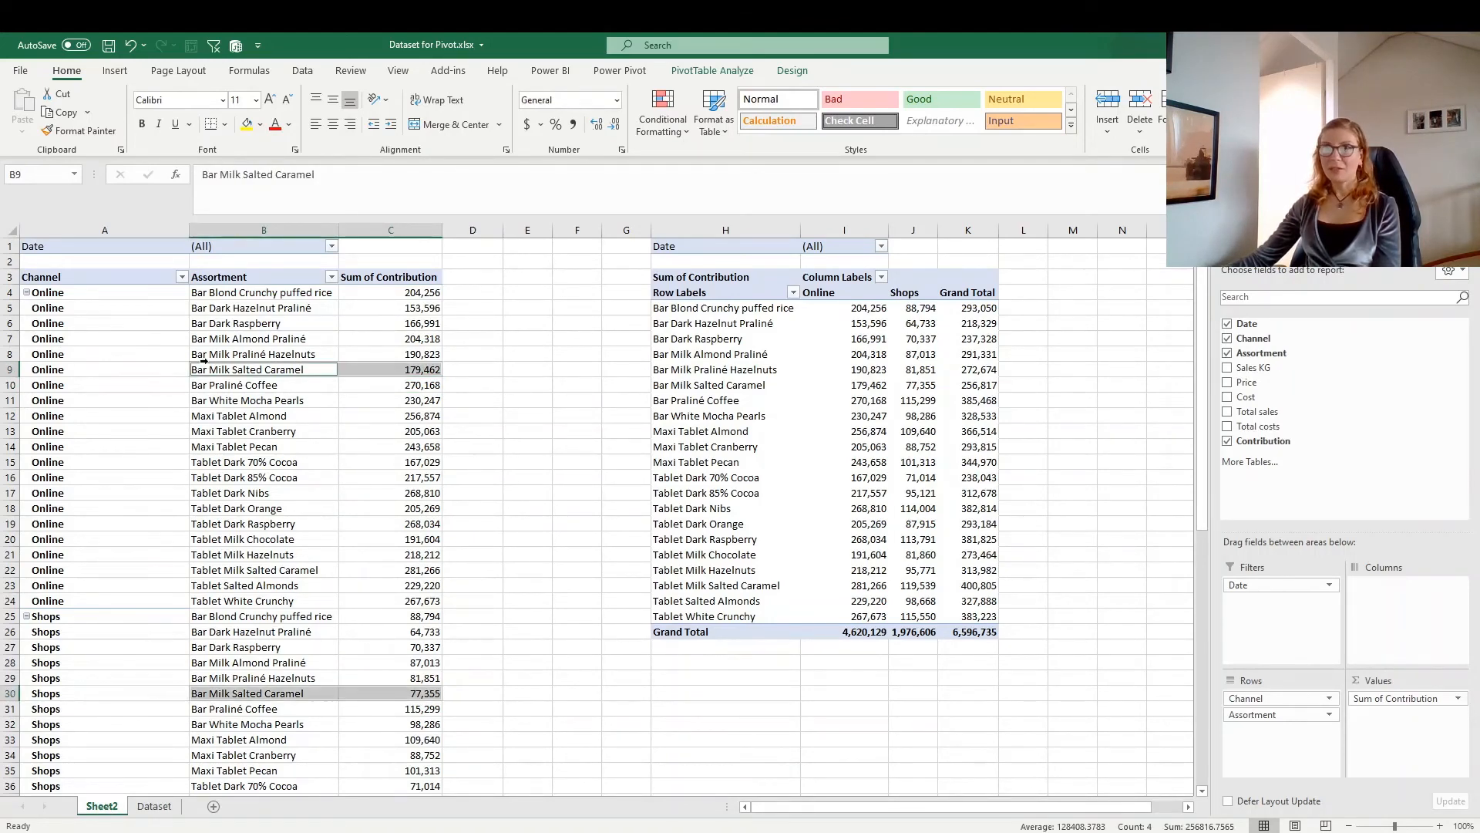
right_click(201, 344)
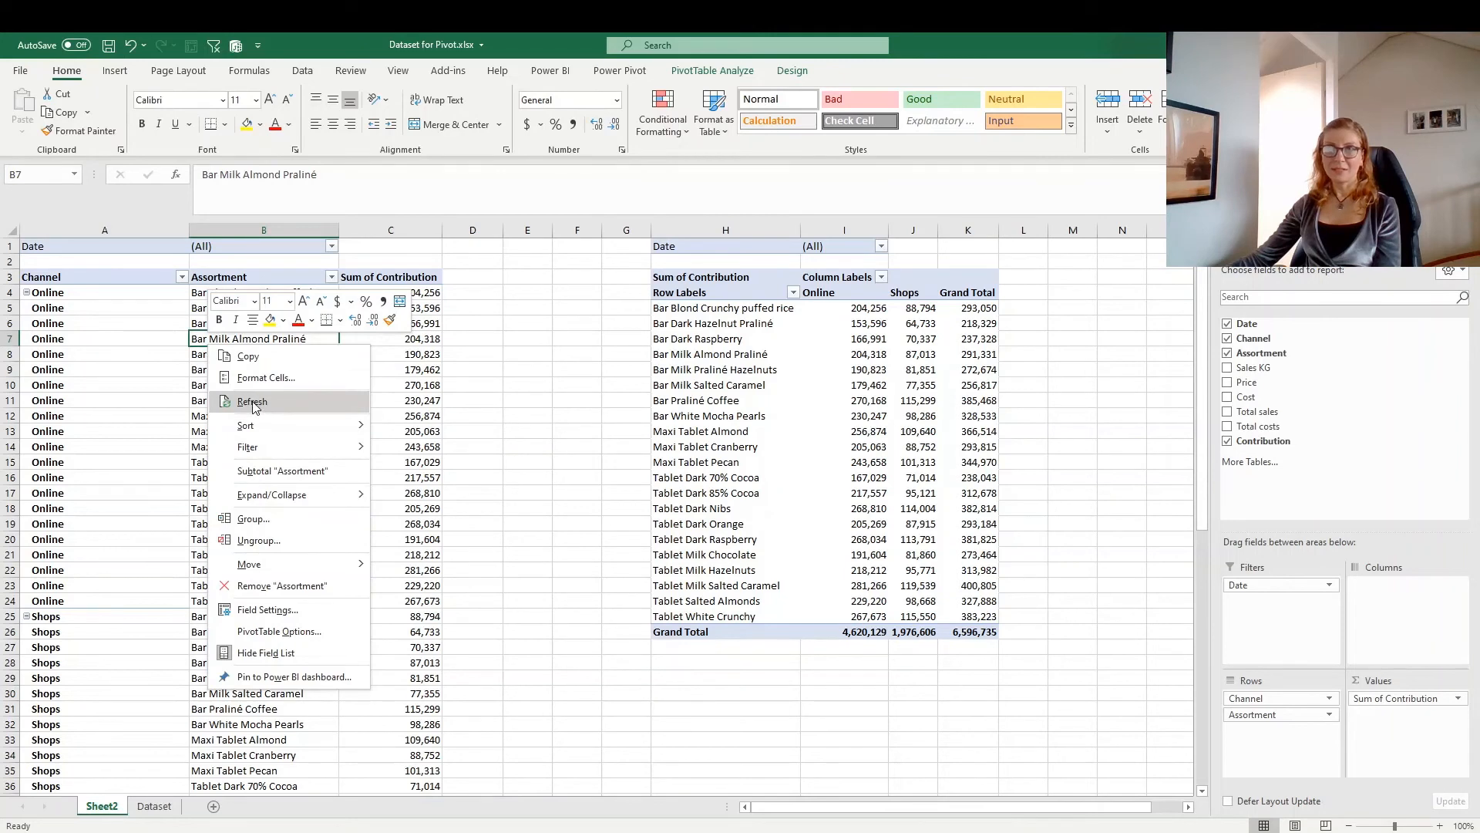
left_click(252, 401)
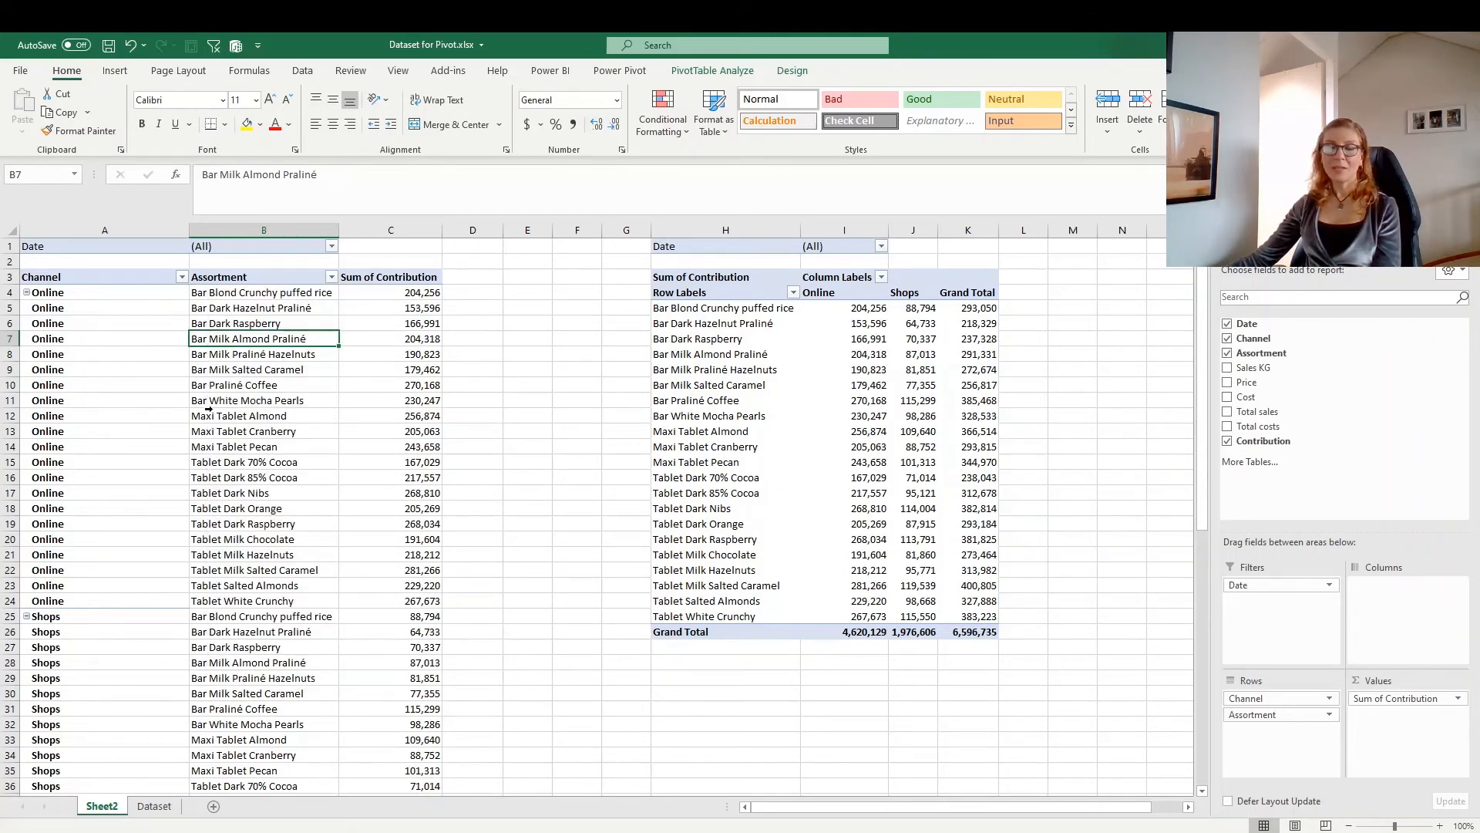
left_click(165, 371)
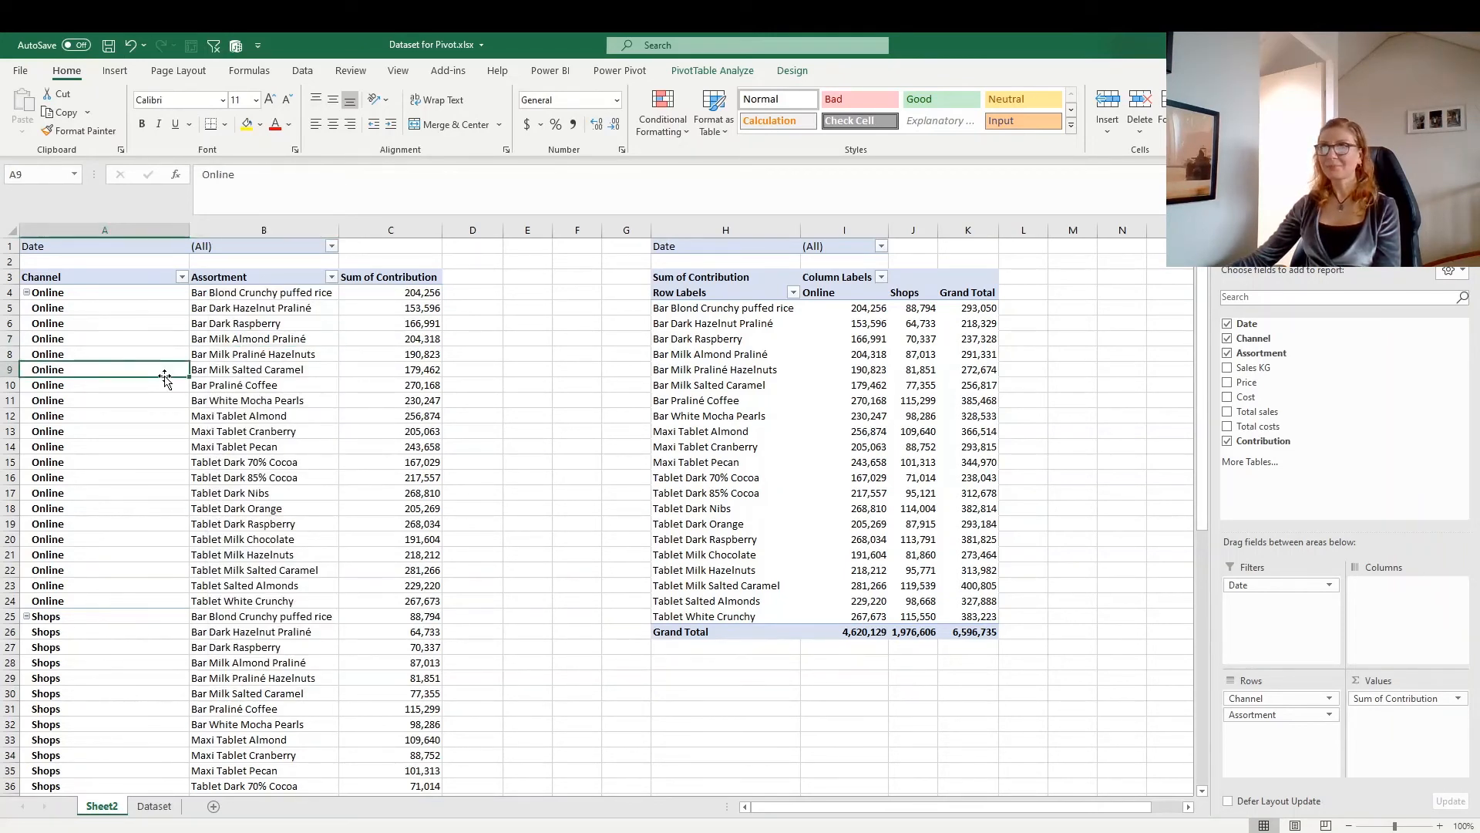
left_click(255, 371)
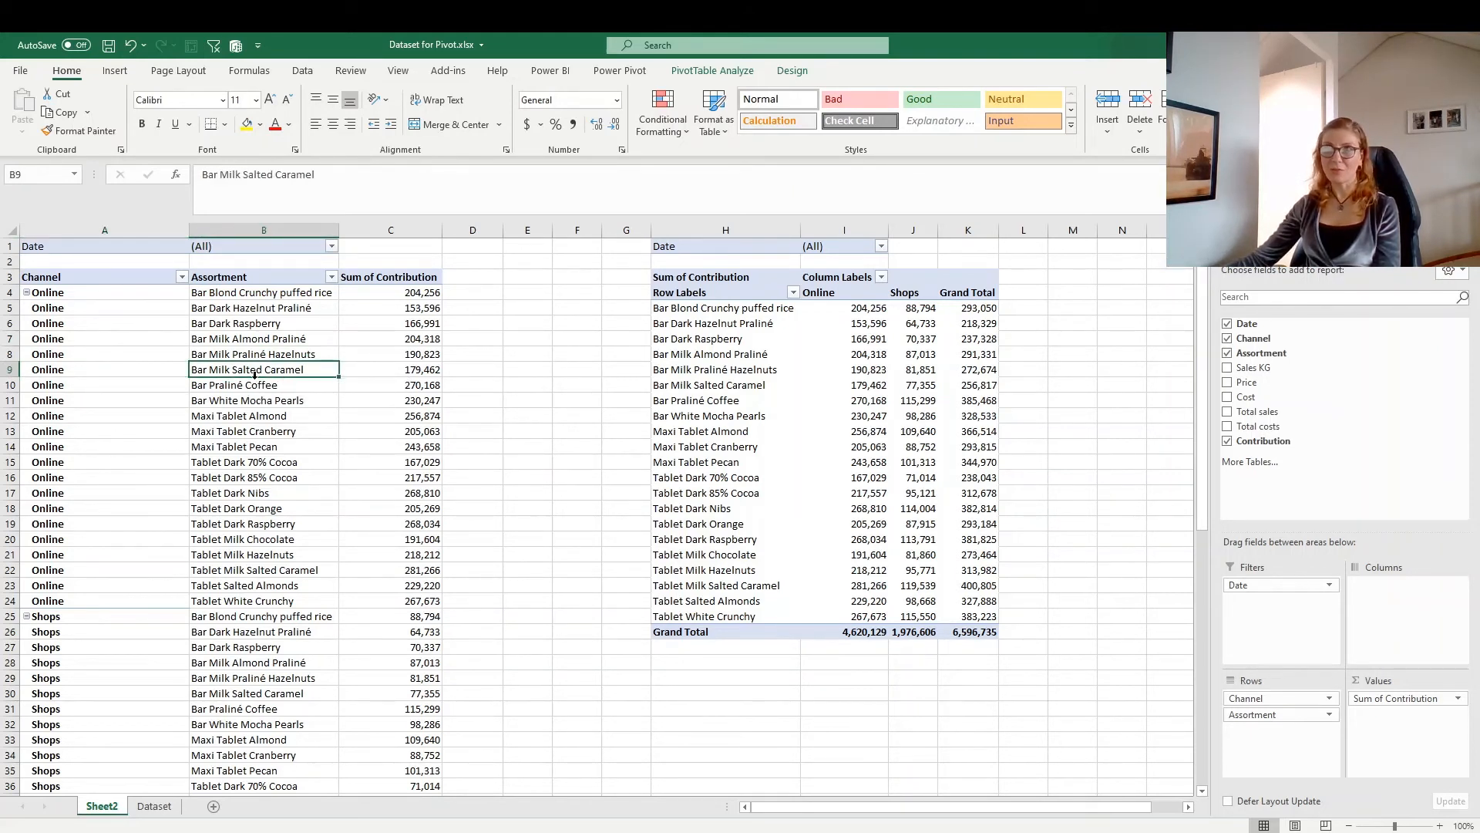
left_click(368, 398)
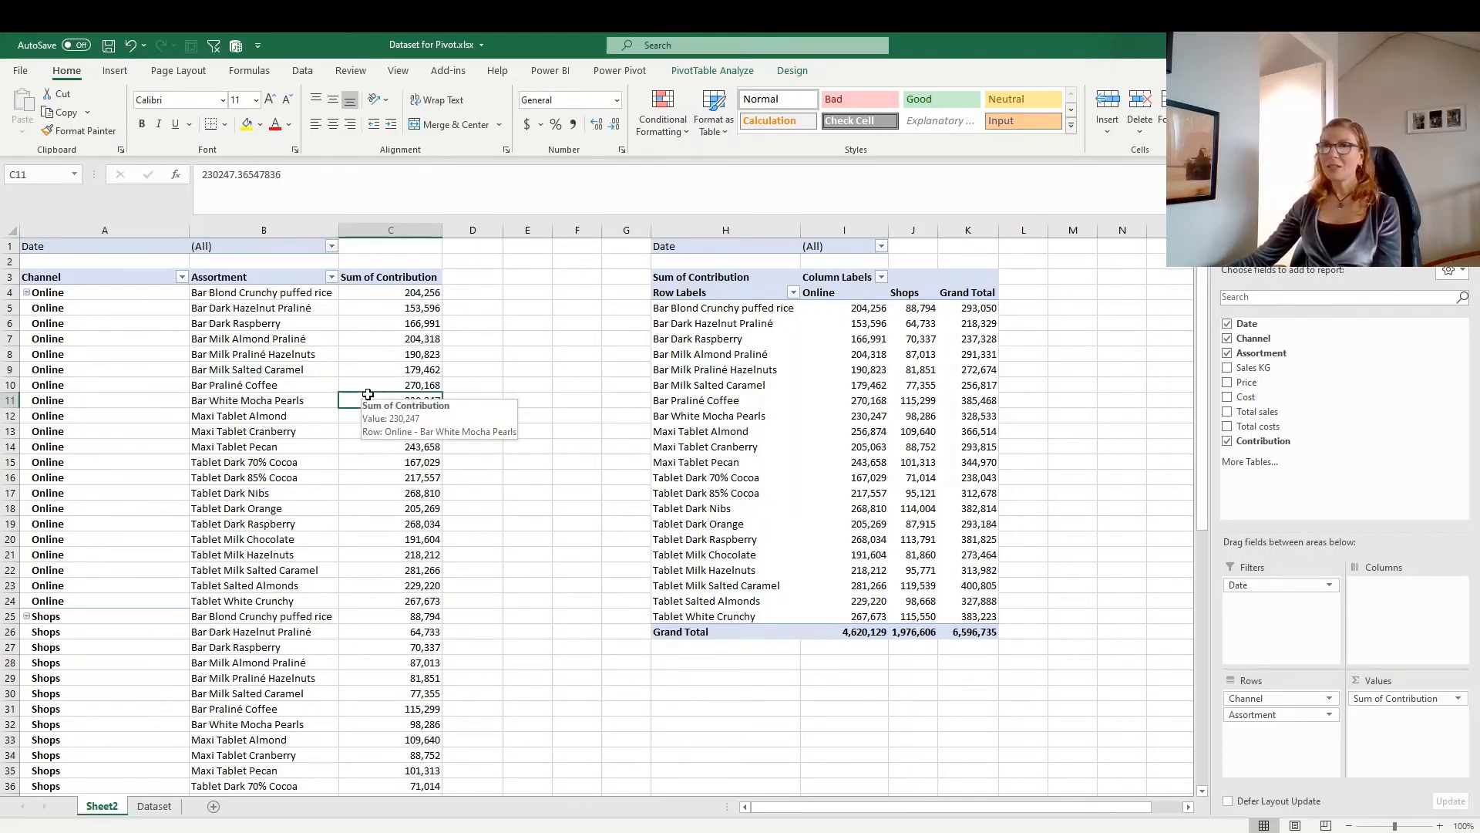
left_click(194, 430)
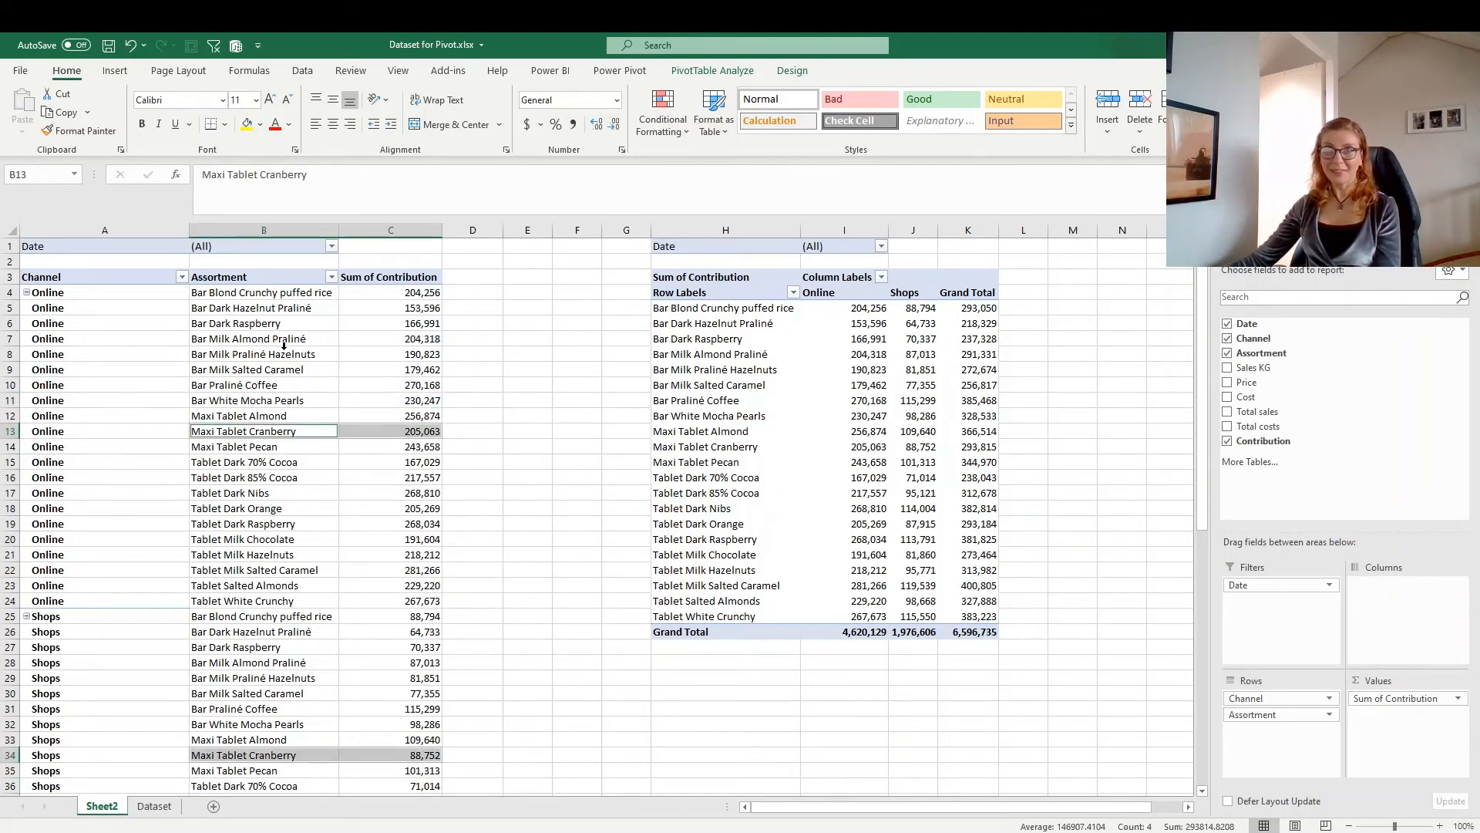
Step: Filter the original PivotTable's Assortment field to show only Bar Dark Hazelnut Praliné
left_click(182, 277)
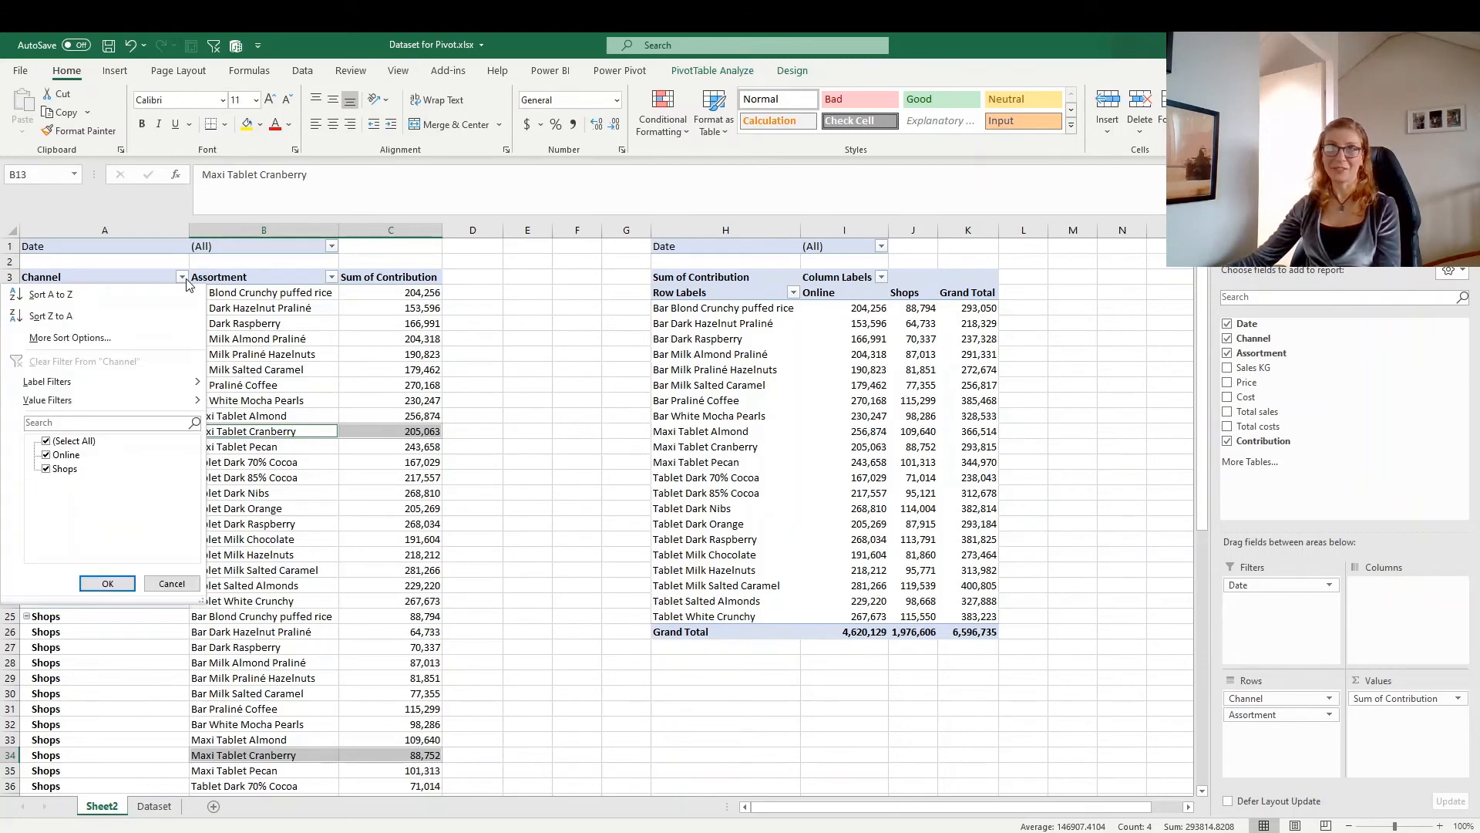
left_click(280, 415)
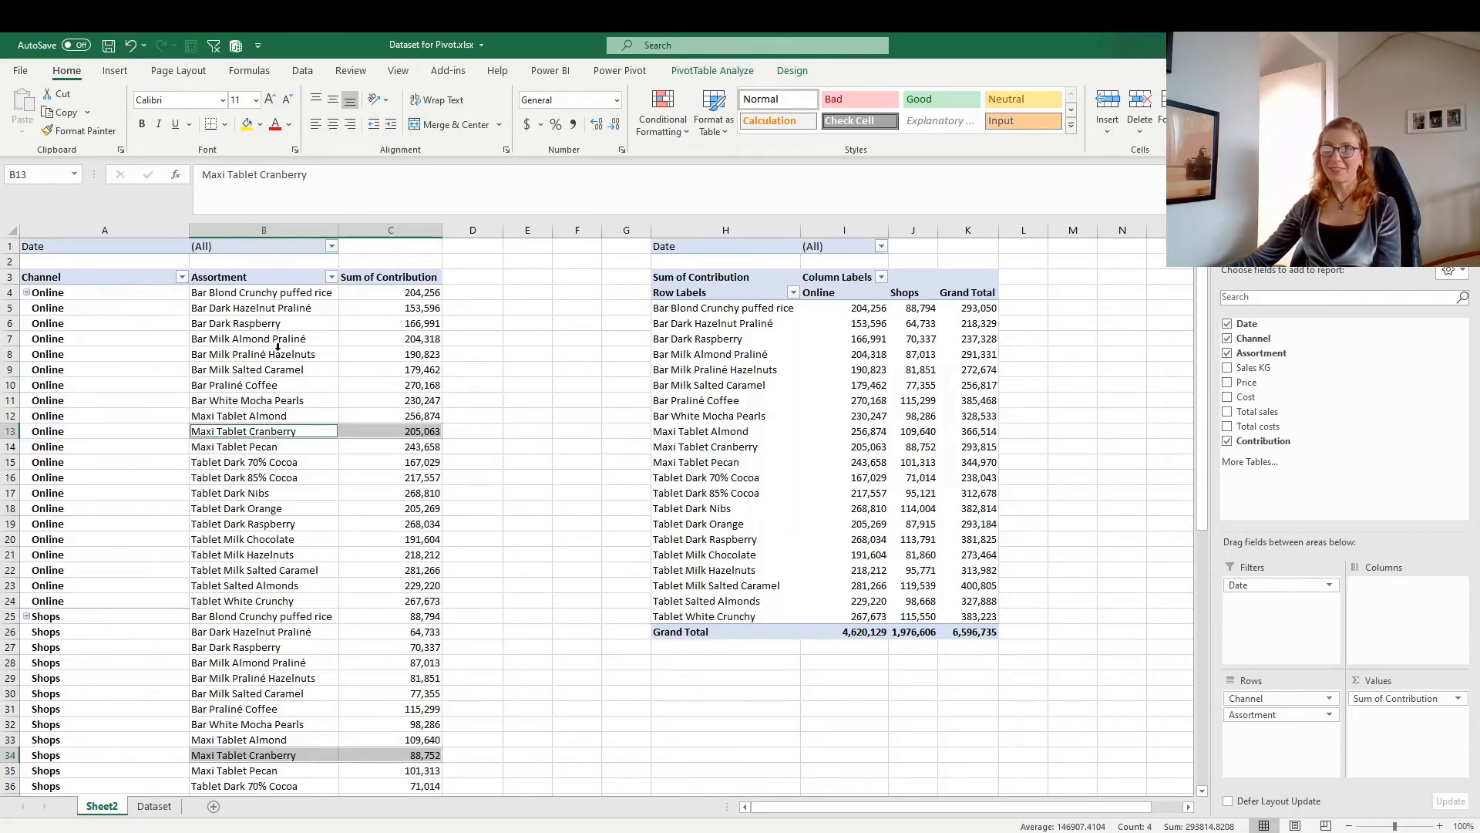
left_click(332, 278)
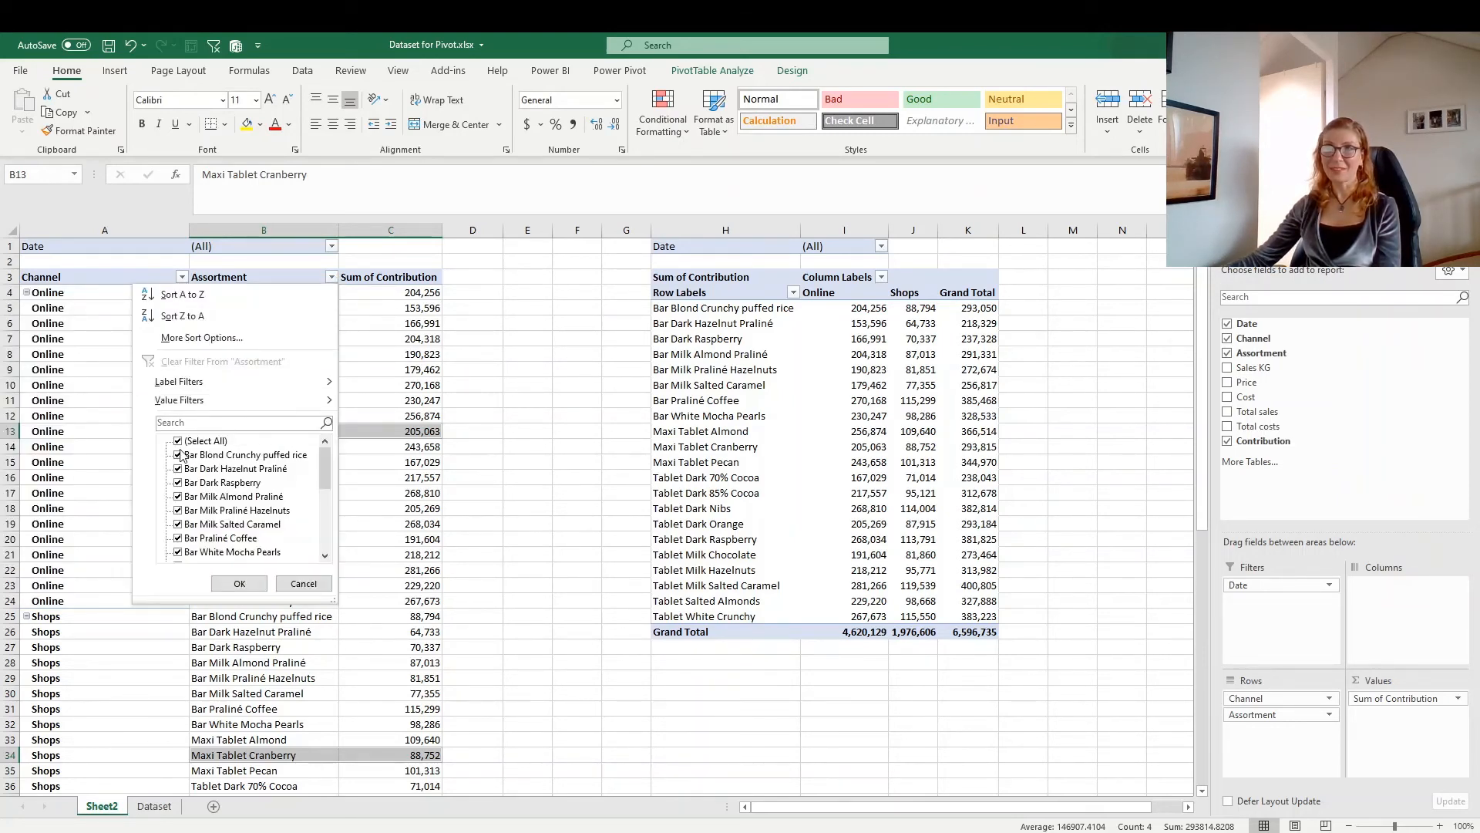
left_click(178, 441)
left_click(179, 469)
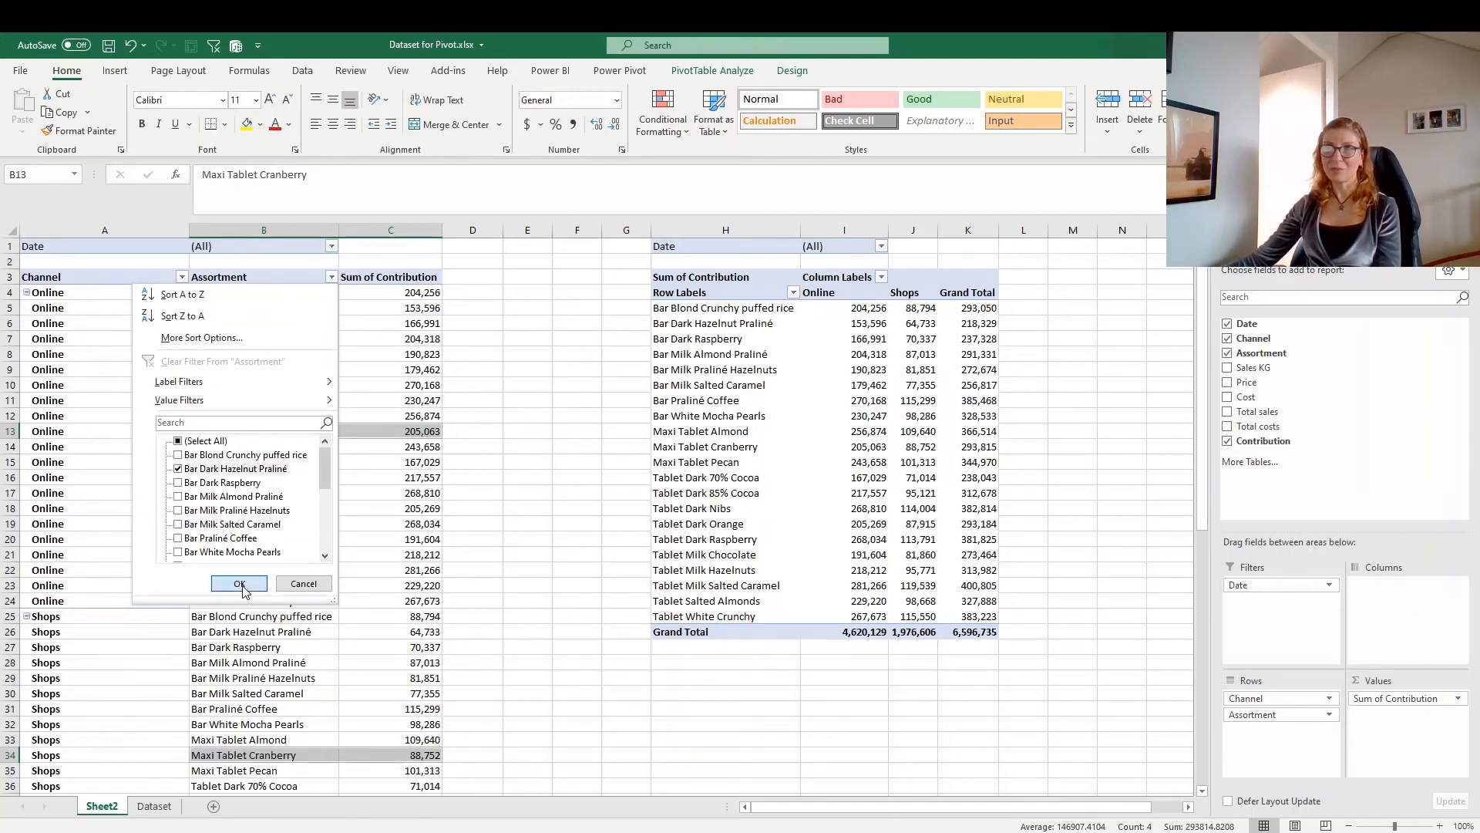
left_click(239, 583)
left_click(260, 476)
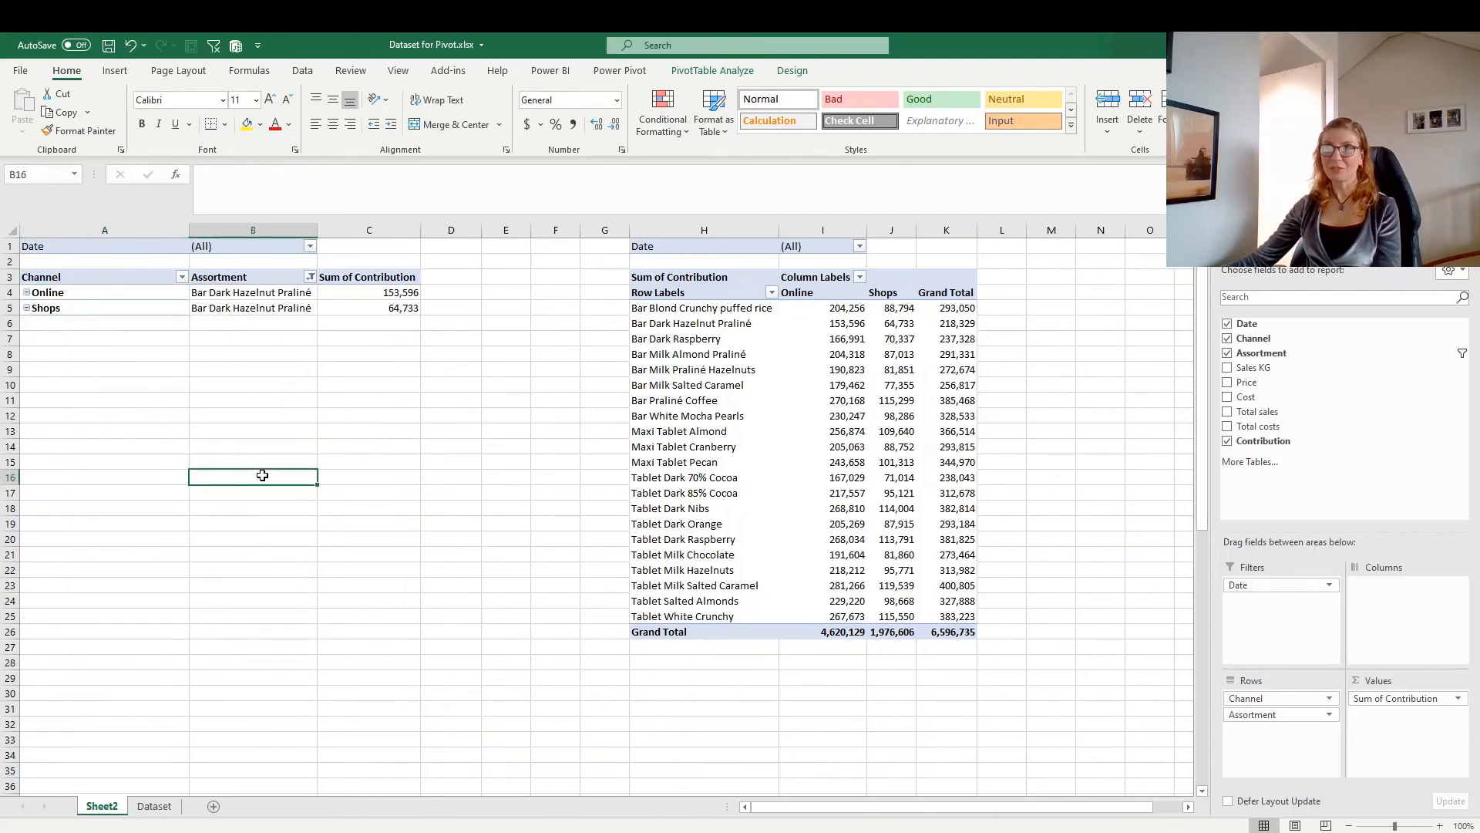
Step: Restore all Assortment items in the original PivotTable by removing the product filter
left_click(312, 276)
left_click(157, 441)
left_click(229, 586)
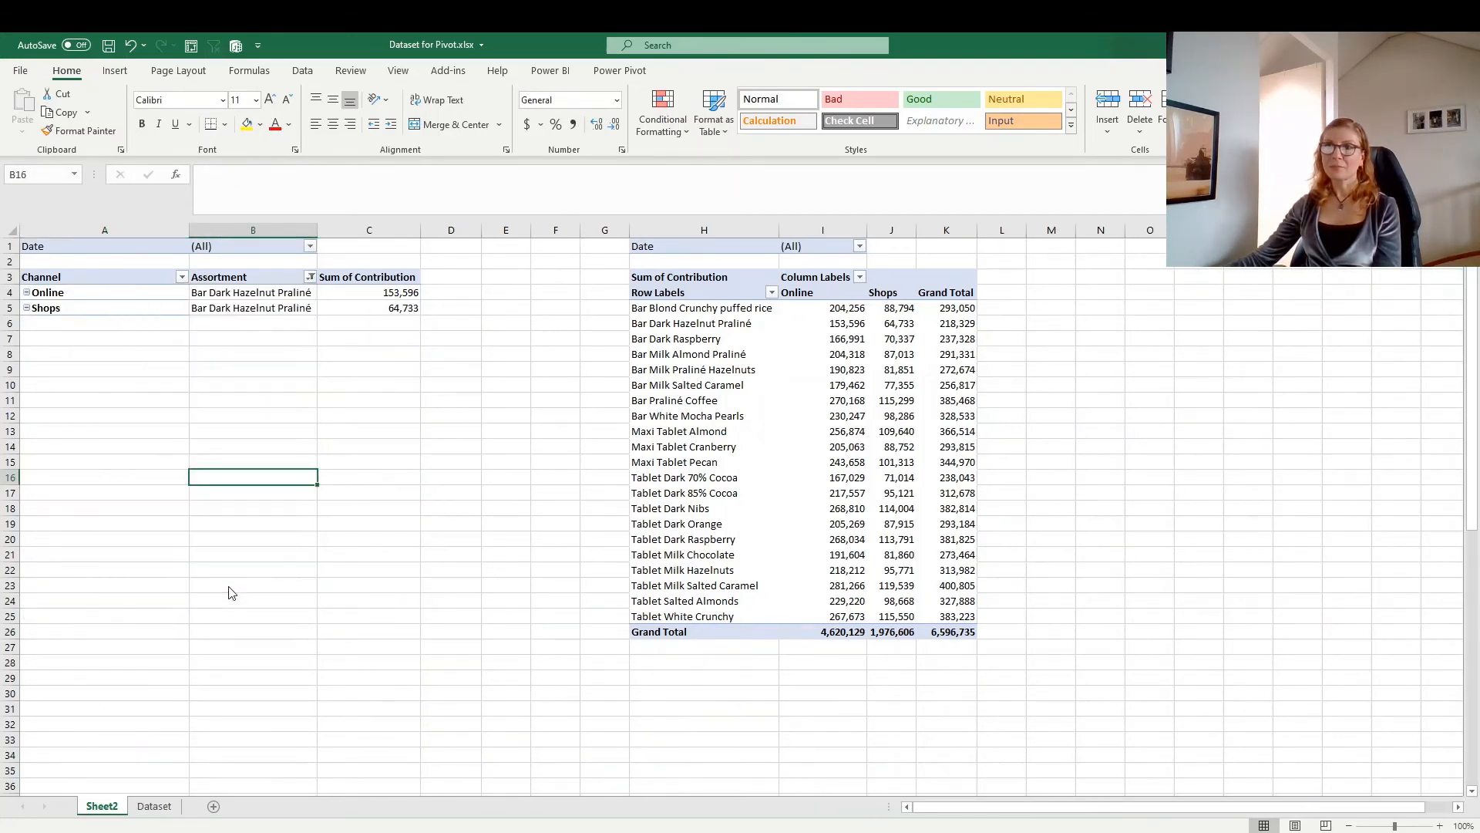
left_click(166, 410)
left_click(260, 390)
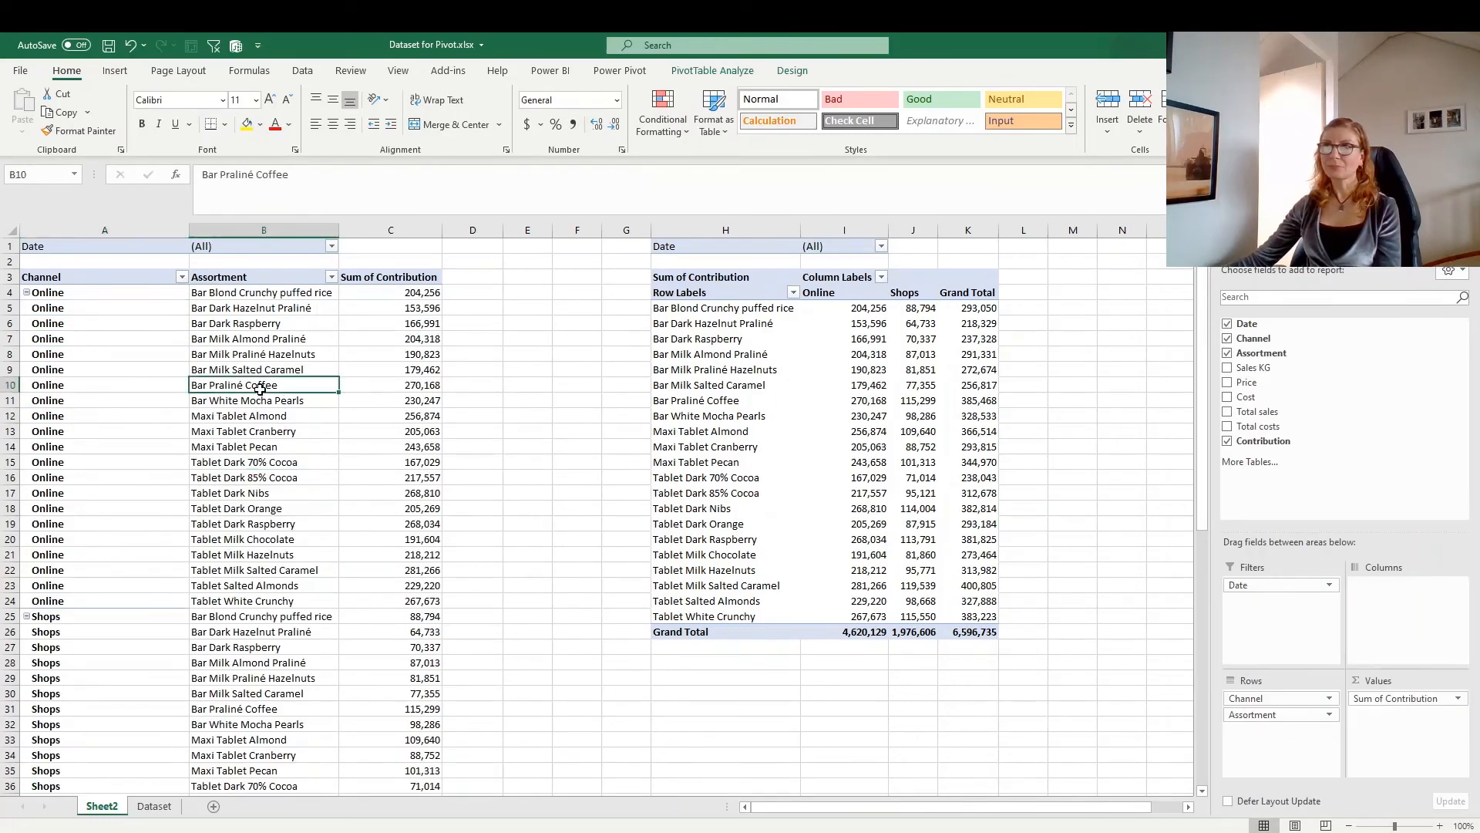
Step: Sort the Channel field of the original PivotTable in descending order by Sum of Contribution
left_click(367, 349)
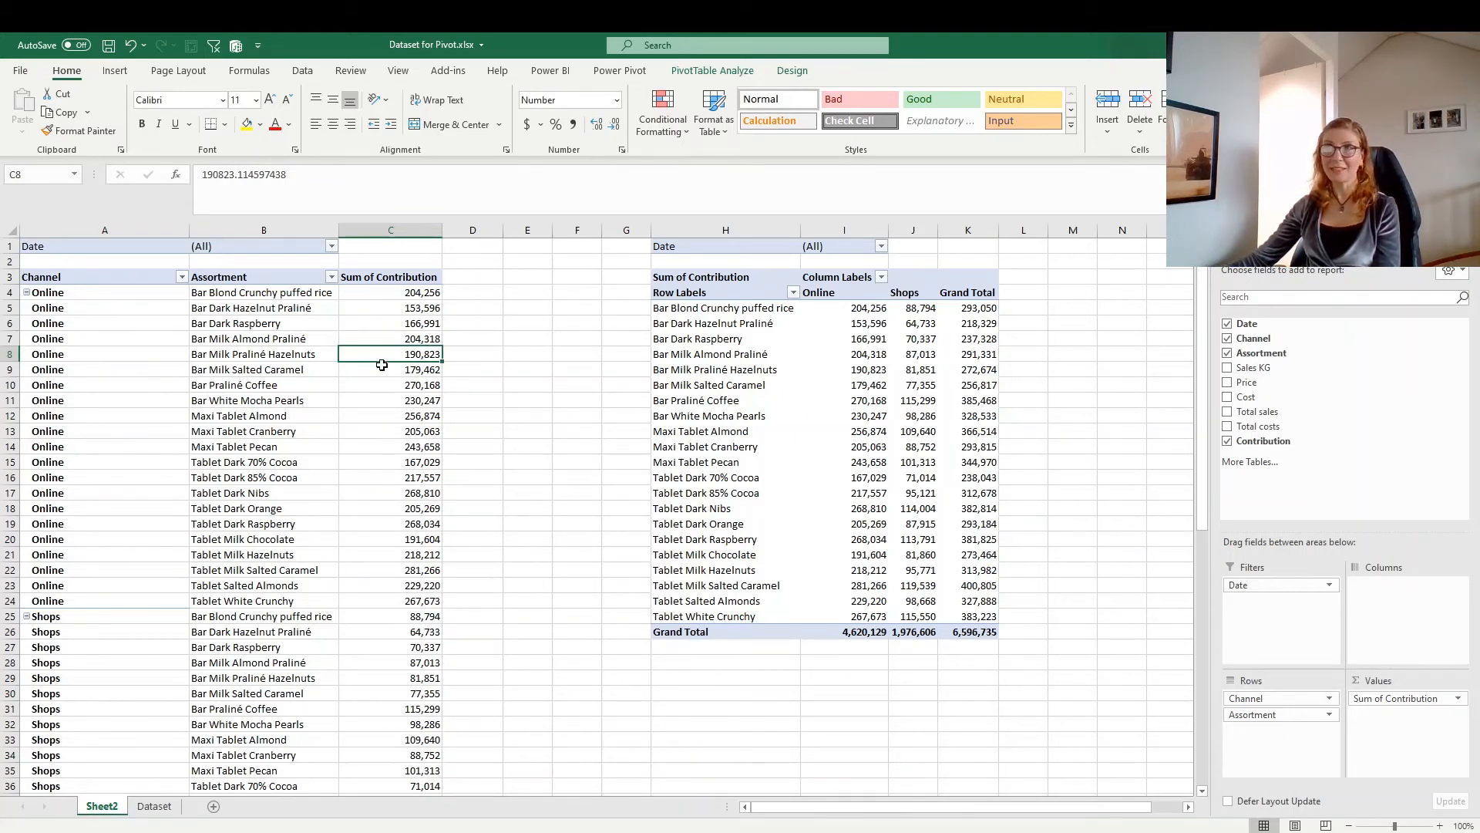
left_click(376, 322)
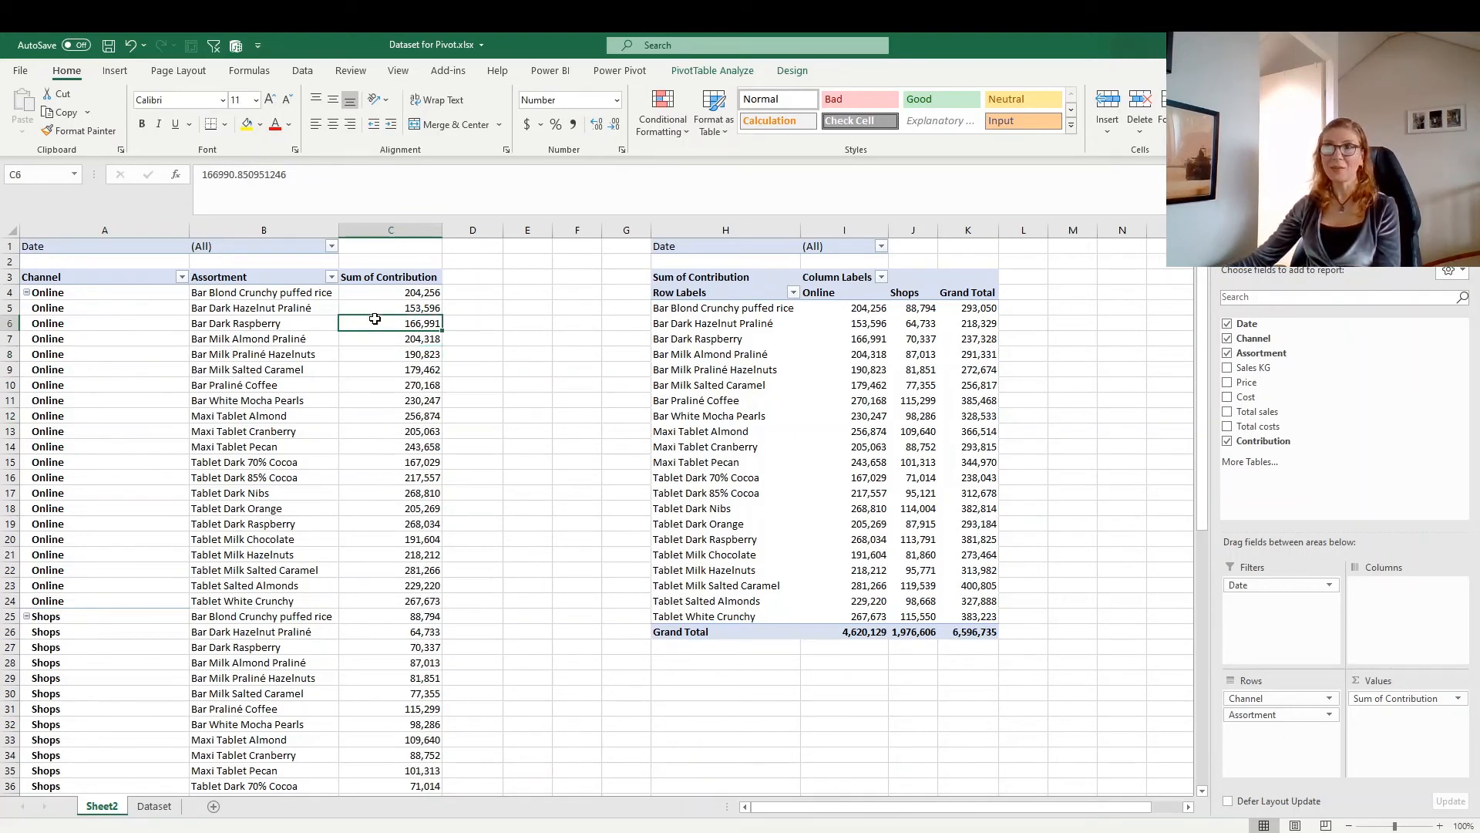
left_click(183, 277)
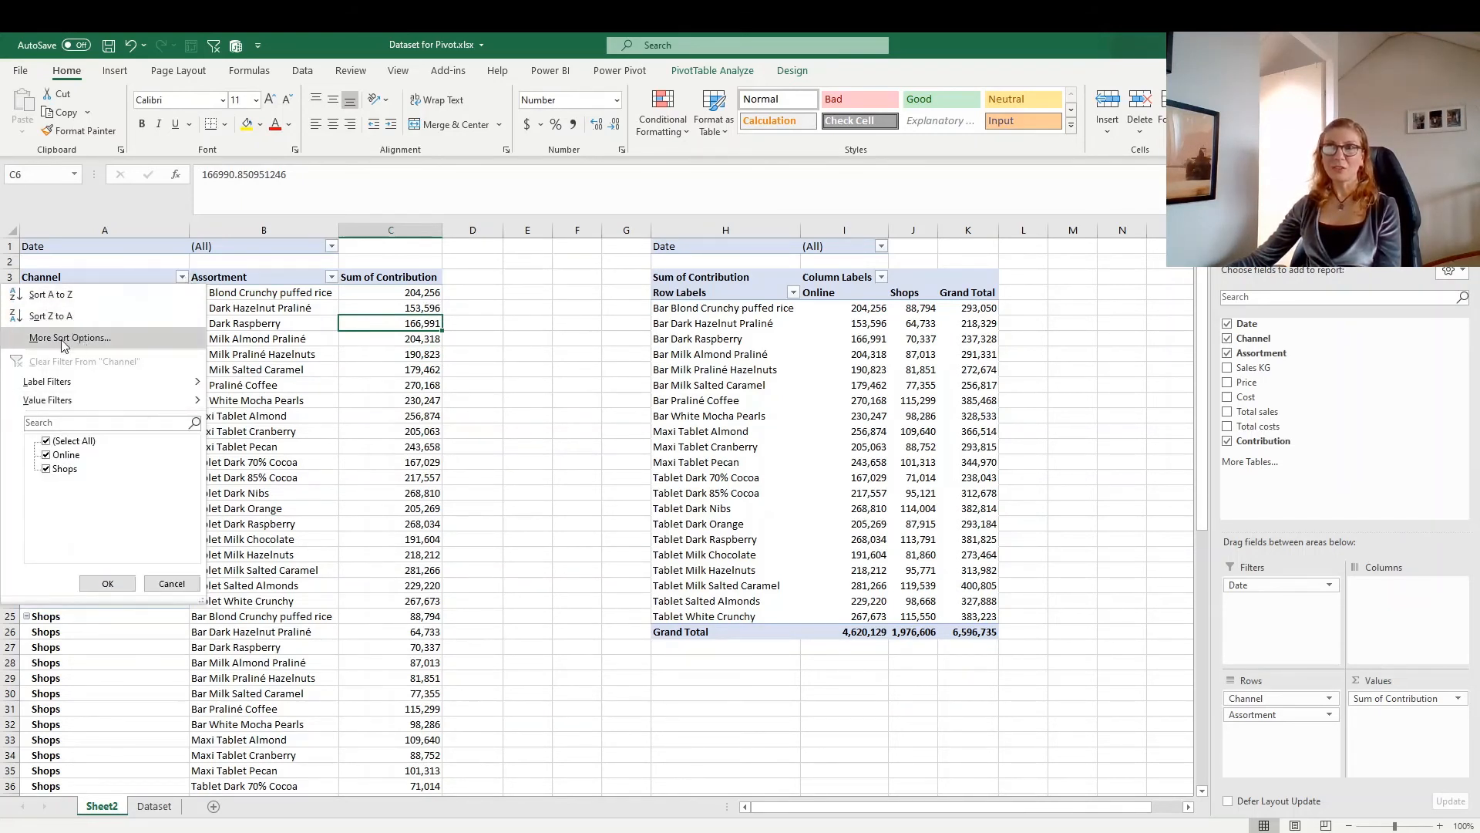
left_click(101, 340)
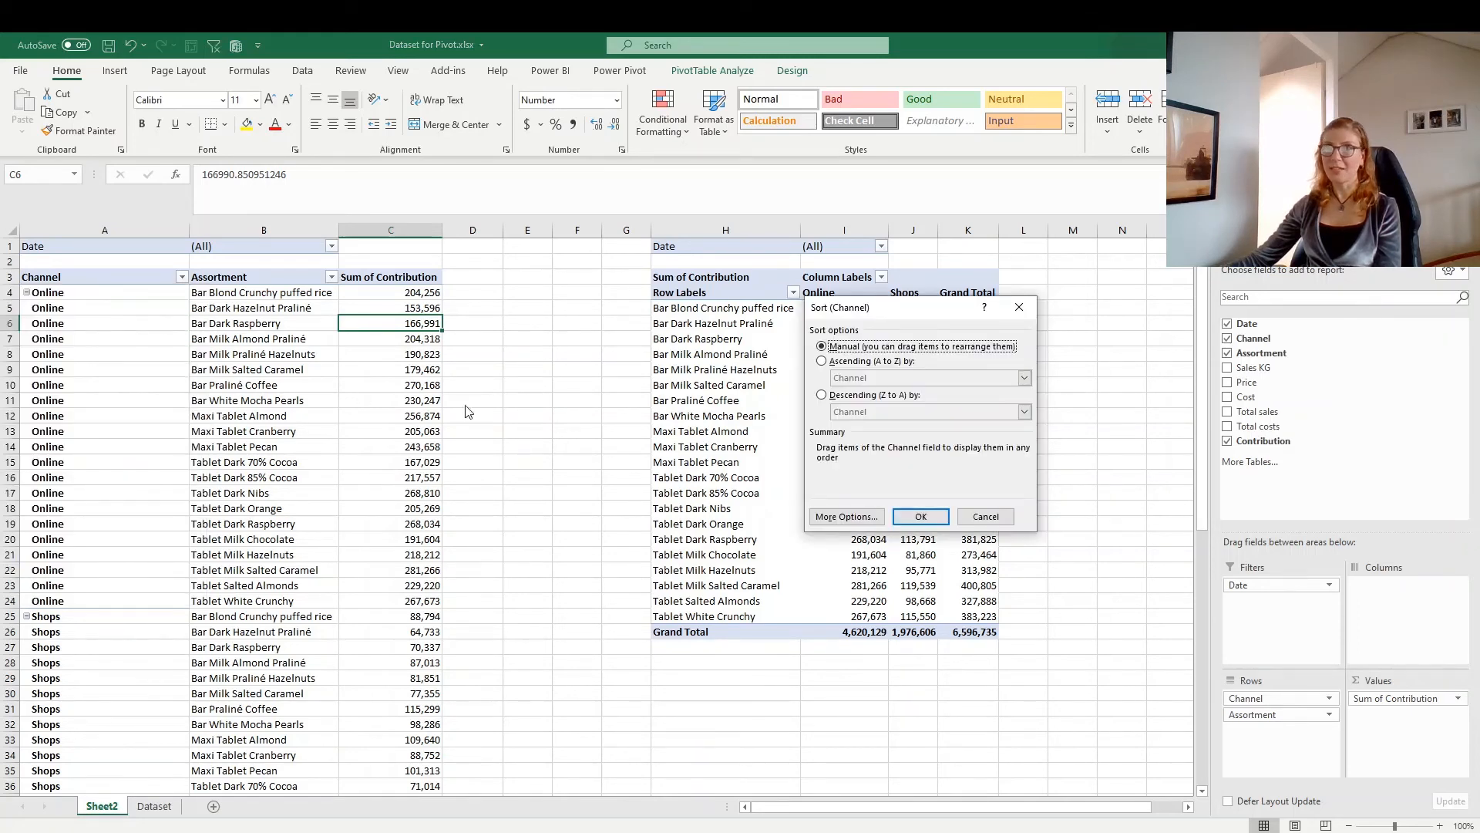
left_click_drag(943, 316, 617, 285)
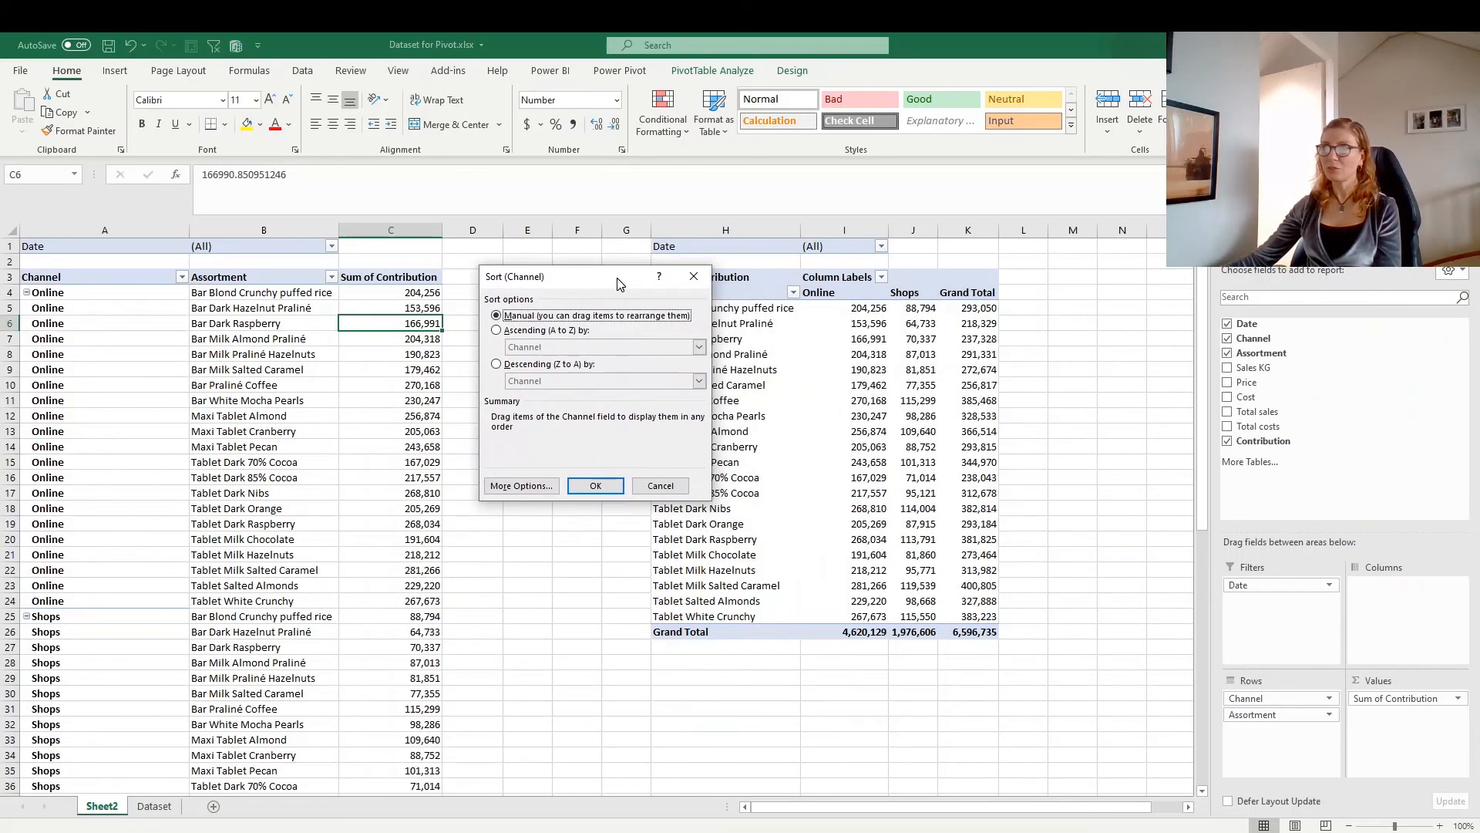
left_click(496, 365)
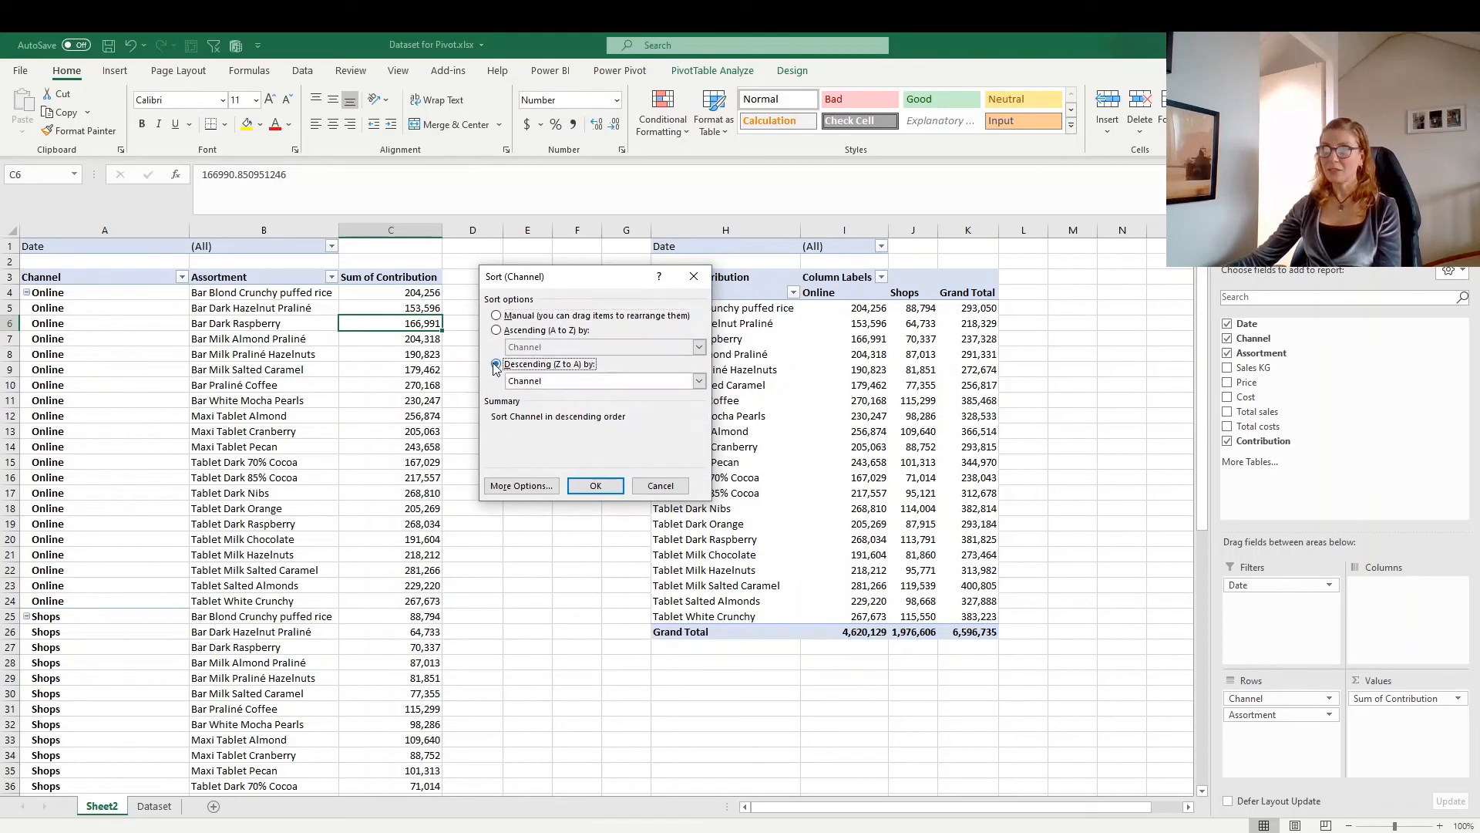
left_click(699, 381)
left_click(531, 407)
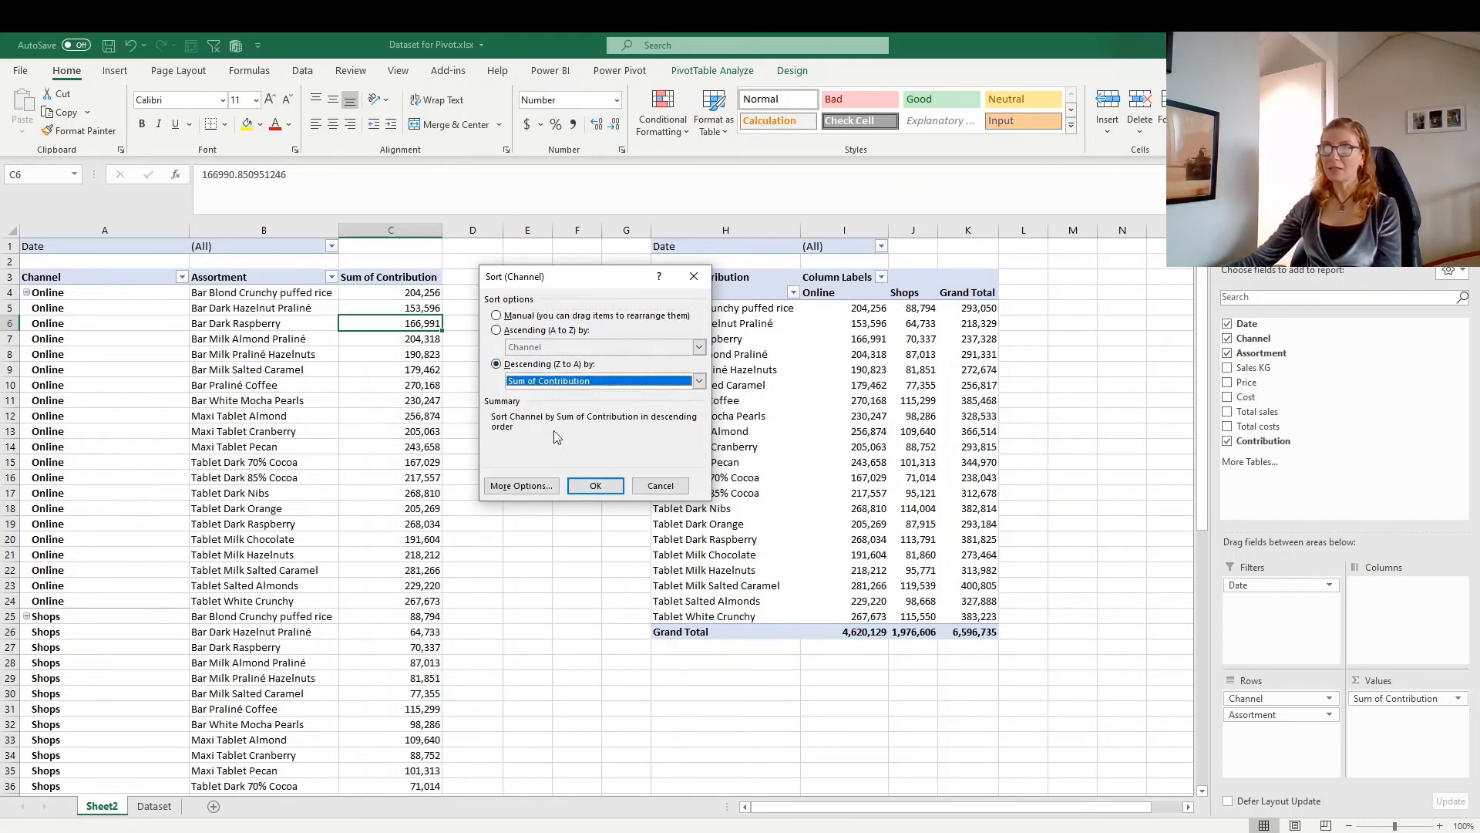
left_click(595, 487)
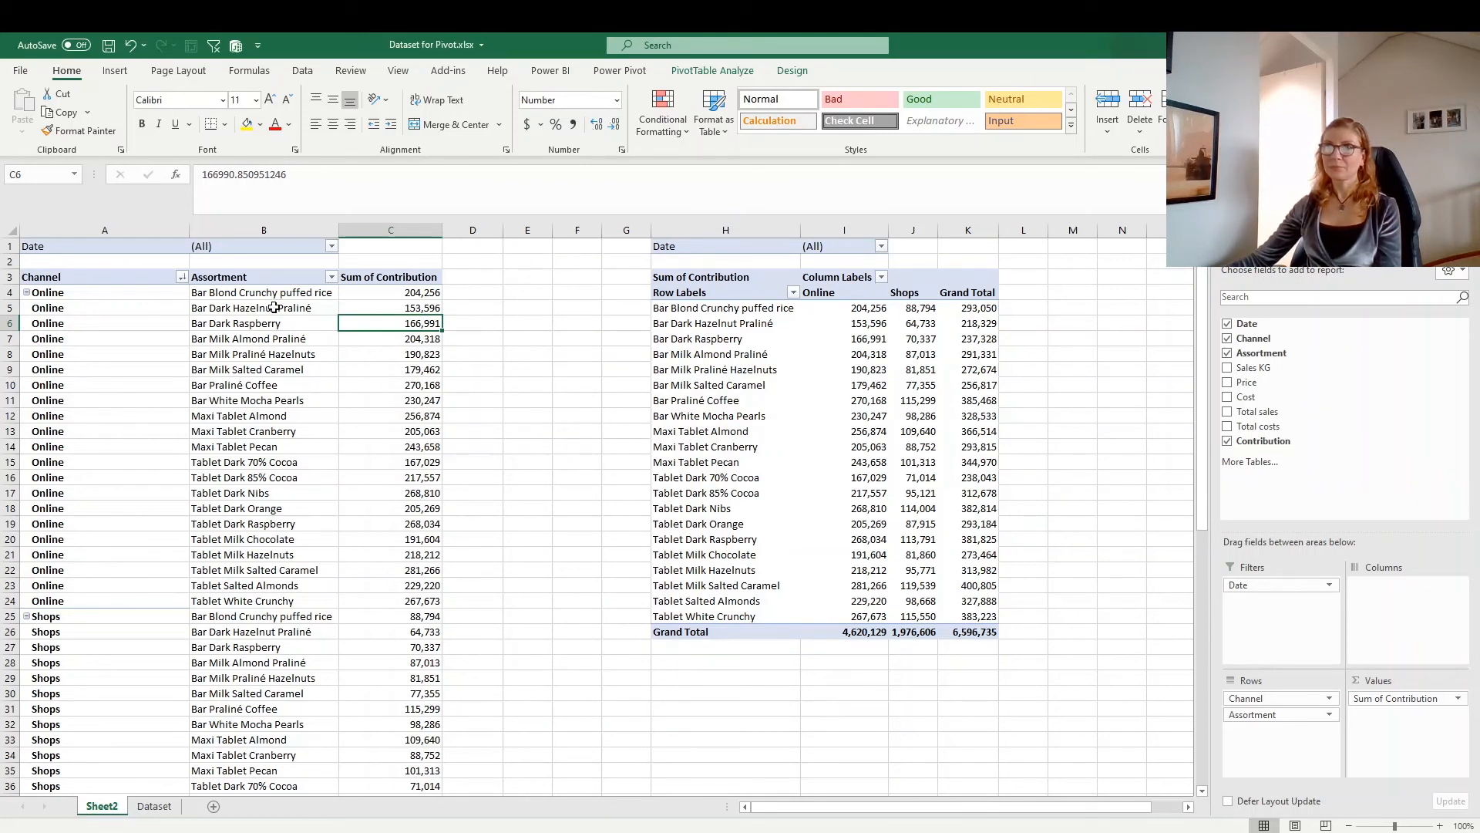
Step: Sort the Assortment field of the original PivotTable in descending order by Sum of Contribution
left_click(332, 278)
left_click(201, 339)
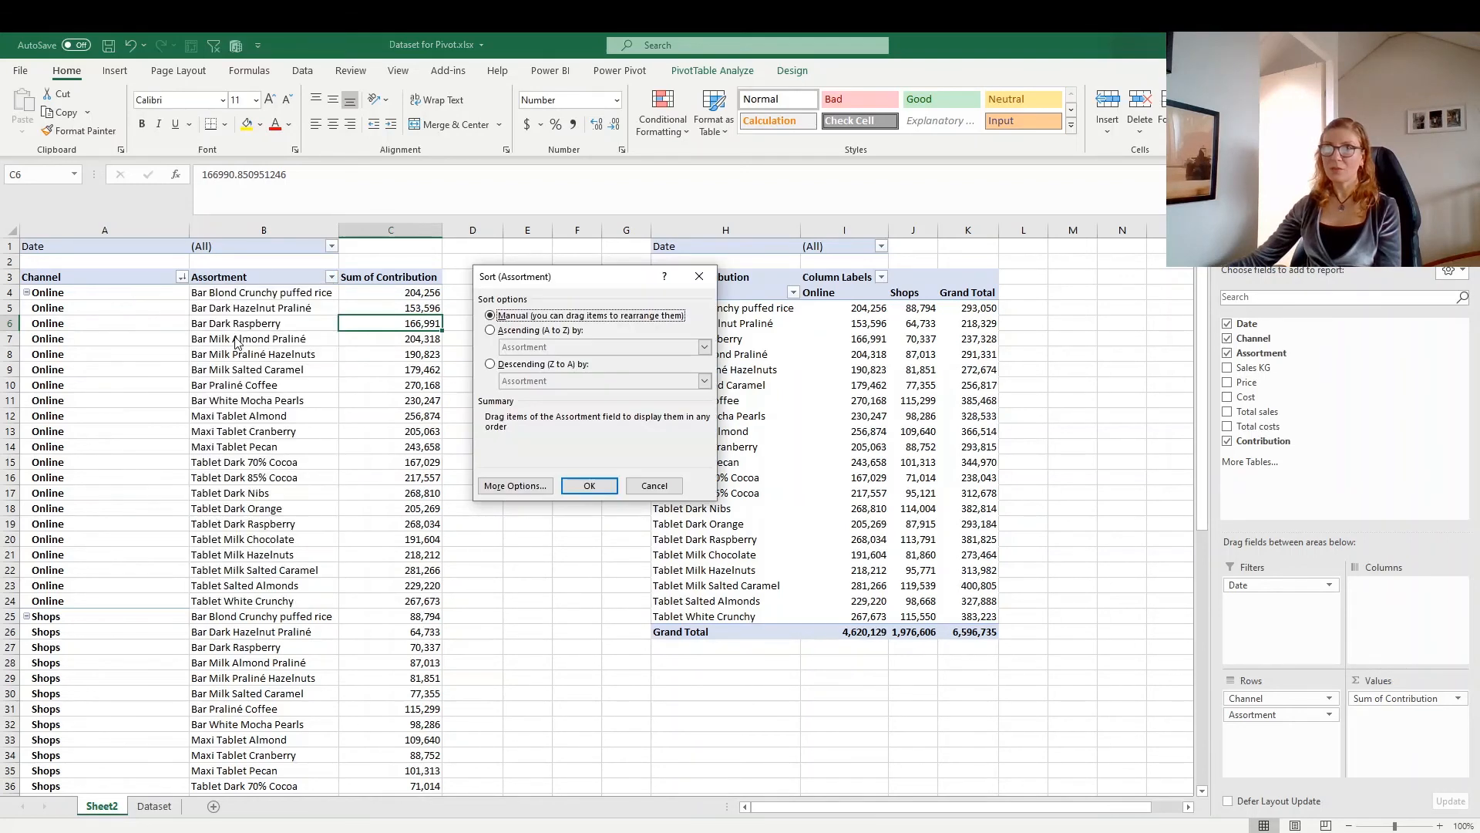
left_click(527, 368)
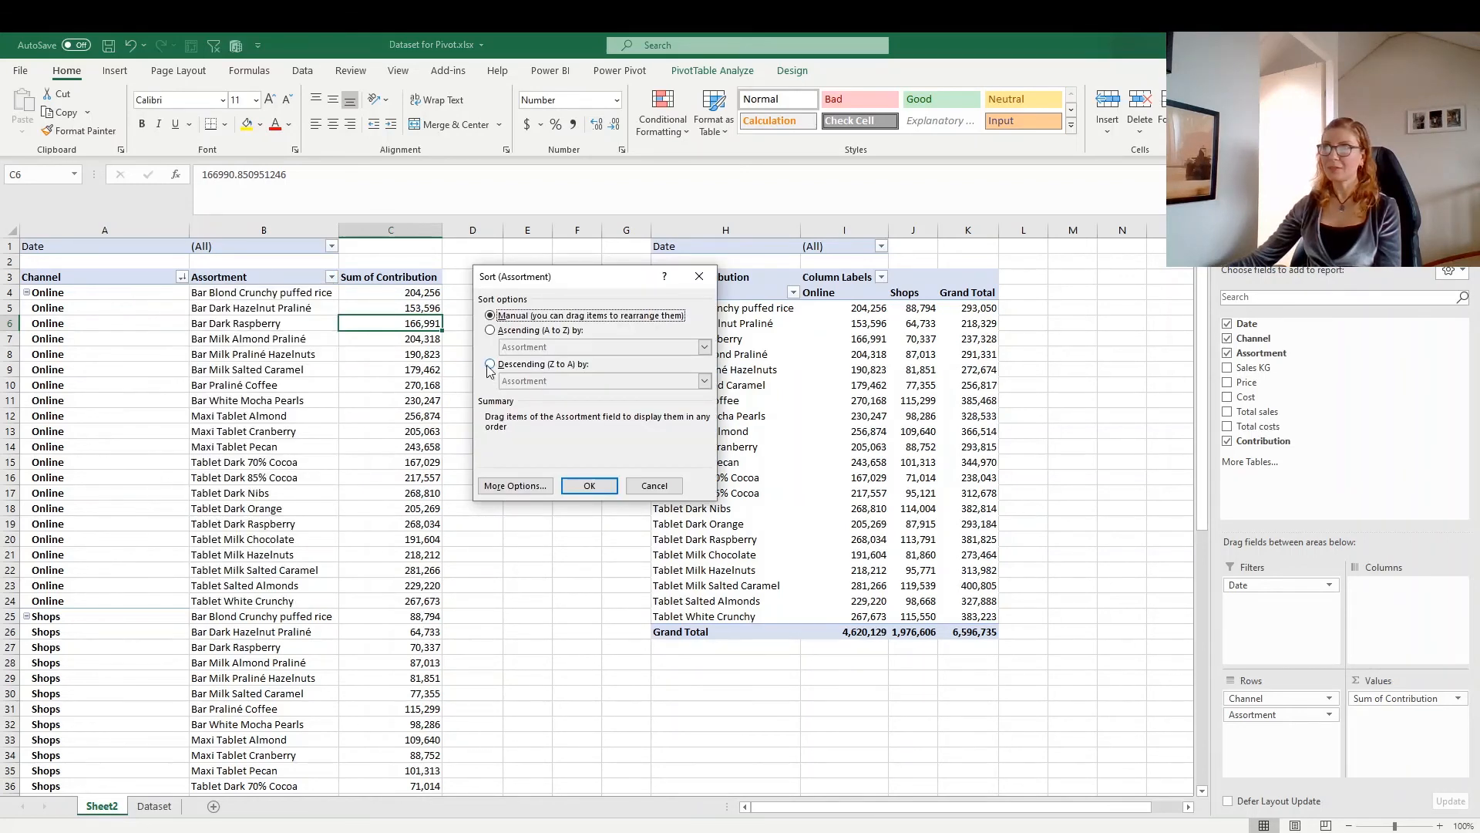
left_click(705, 381)
left_click(553, 406)
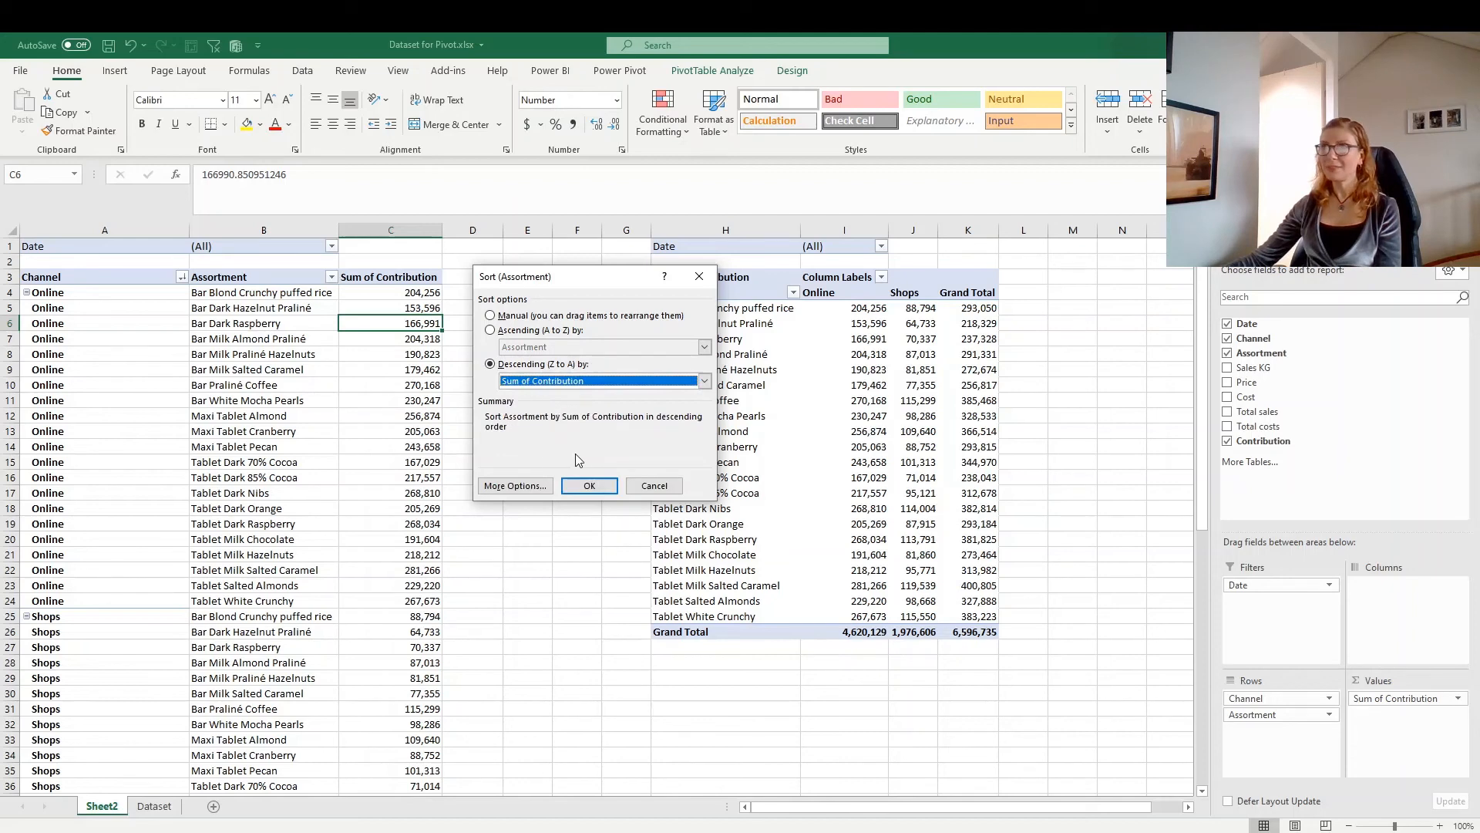
left_click(589, 485)
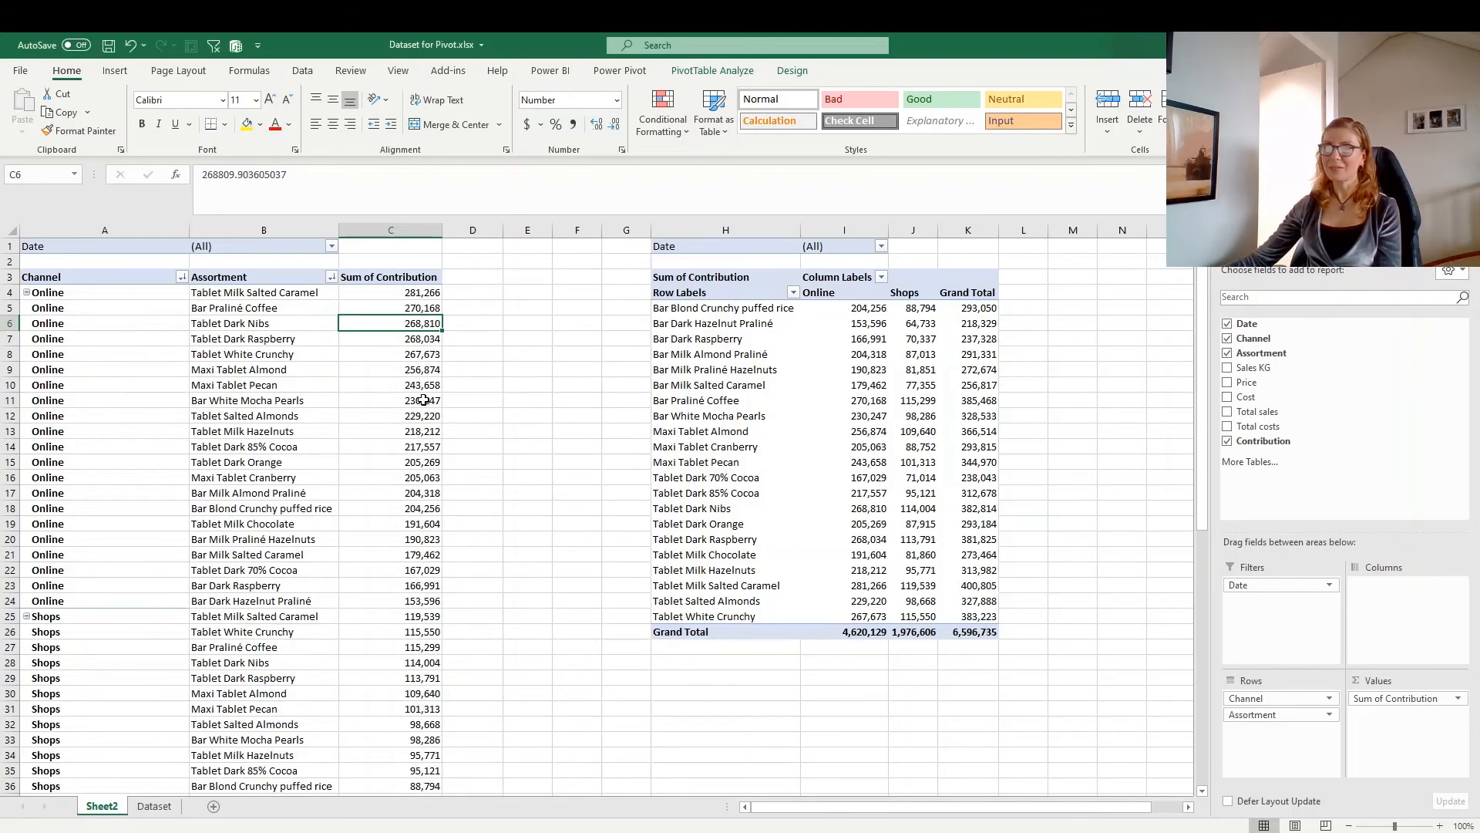
Step: Examine the order of contribution values within each channel of the original PivotTable and the Assortment field's sort and filter options
left_click(397, 416)
scroll(408, 412, "down", 6)
scroll(413, 408, "up", 6)
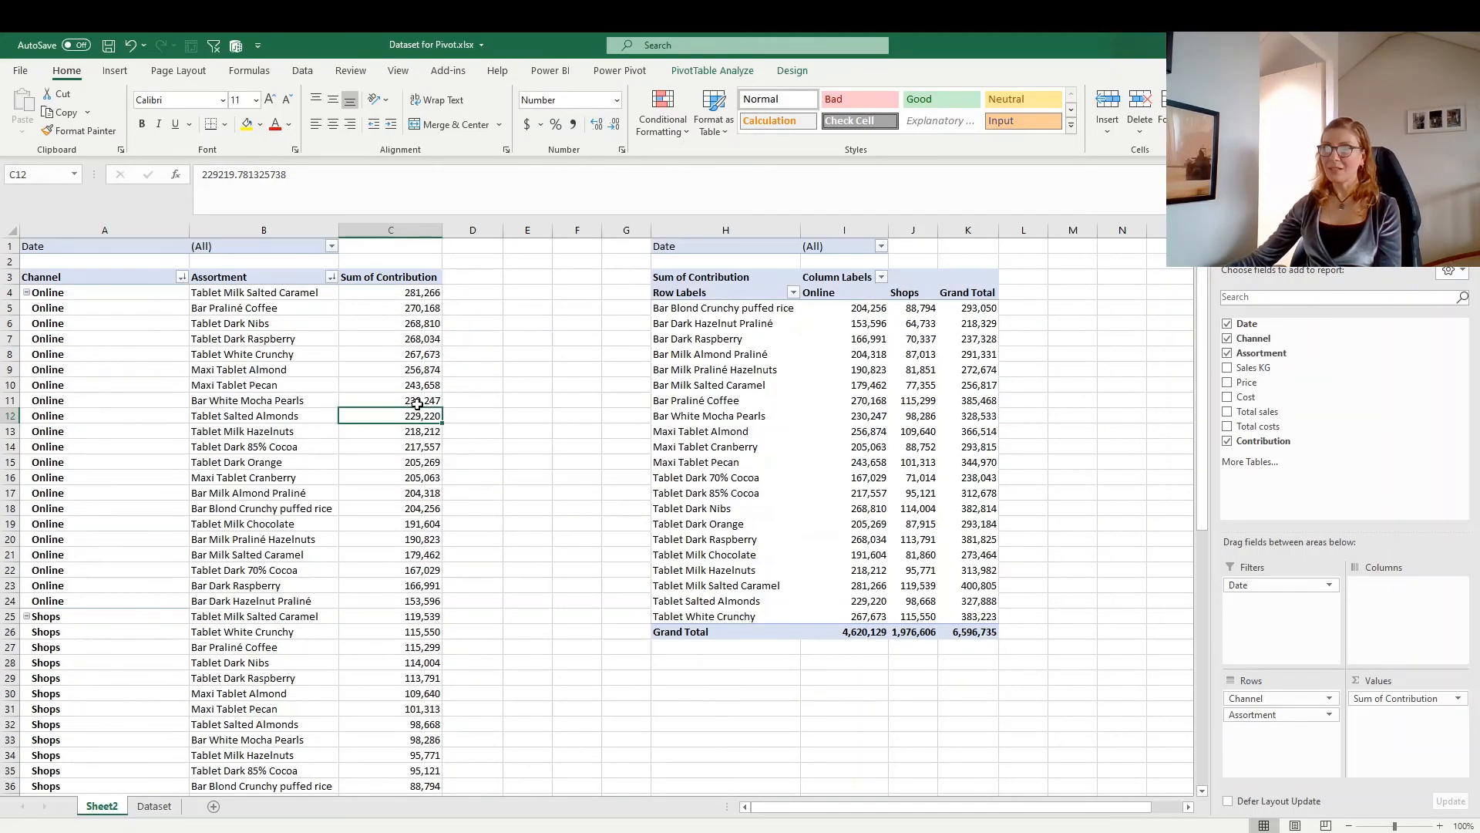
left_click(407, 307)
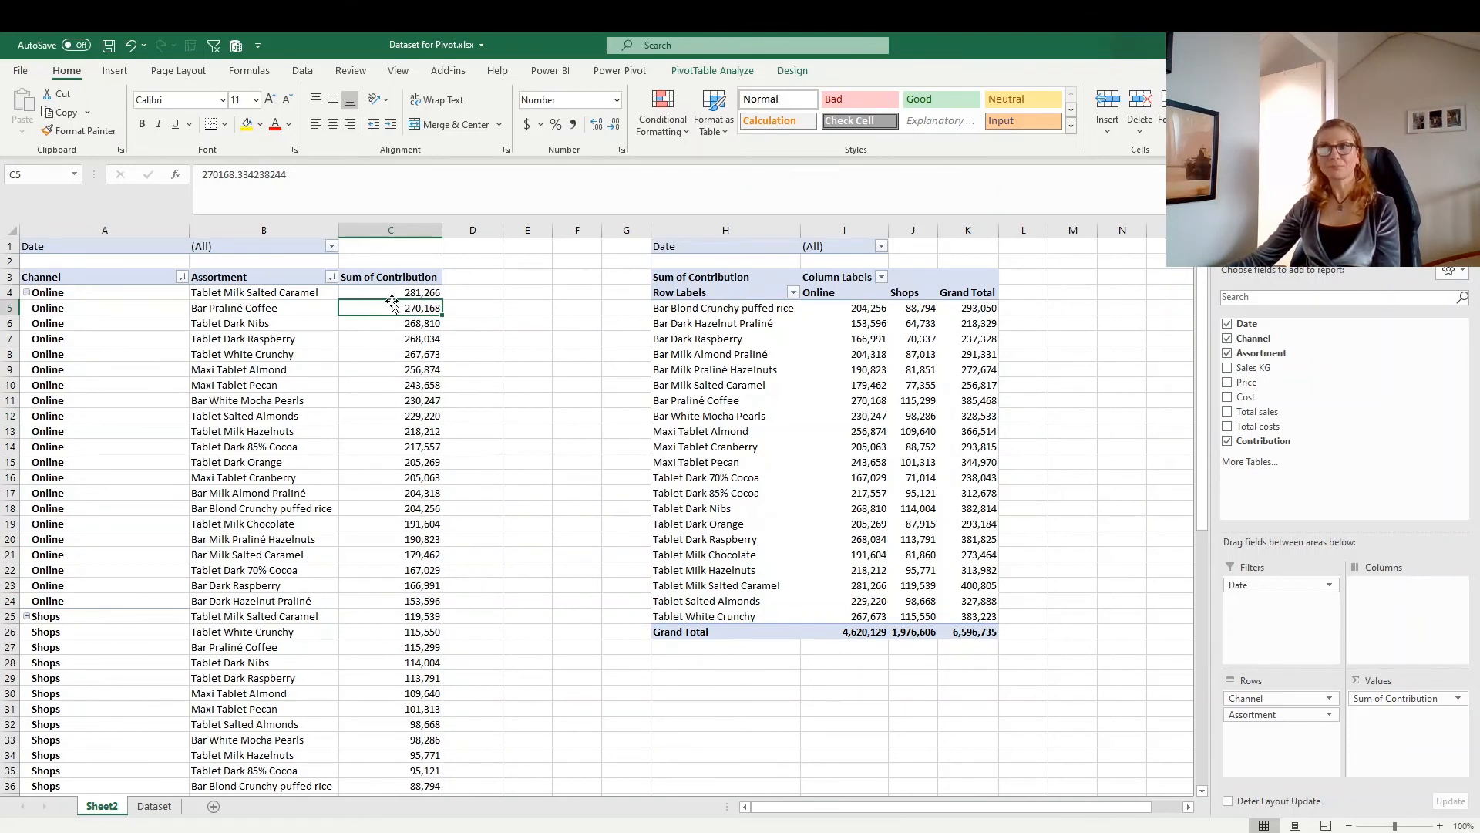
left_click(371, 293)
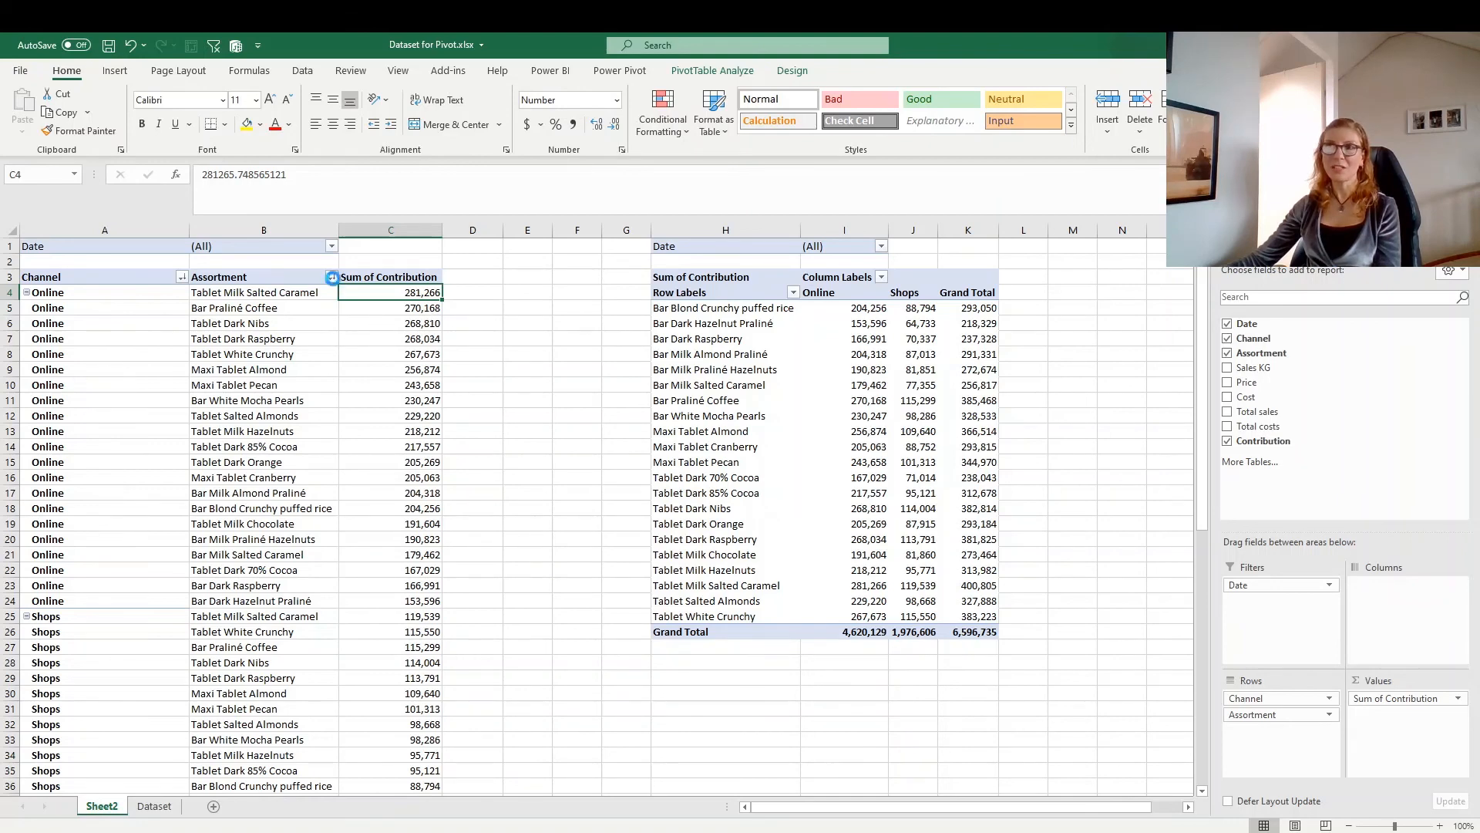
left_click(332, 278)
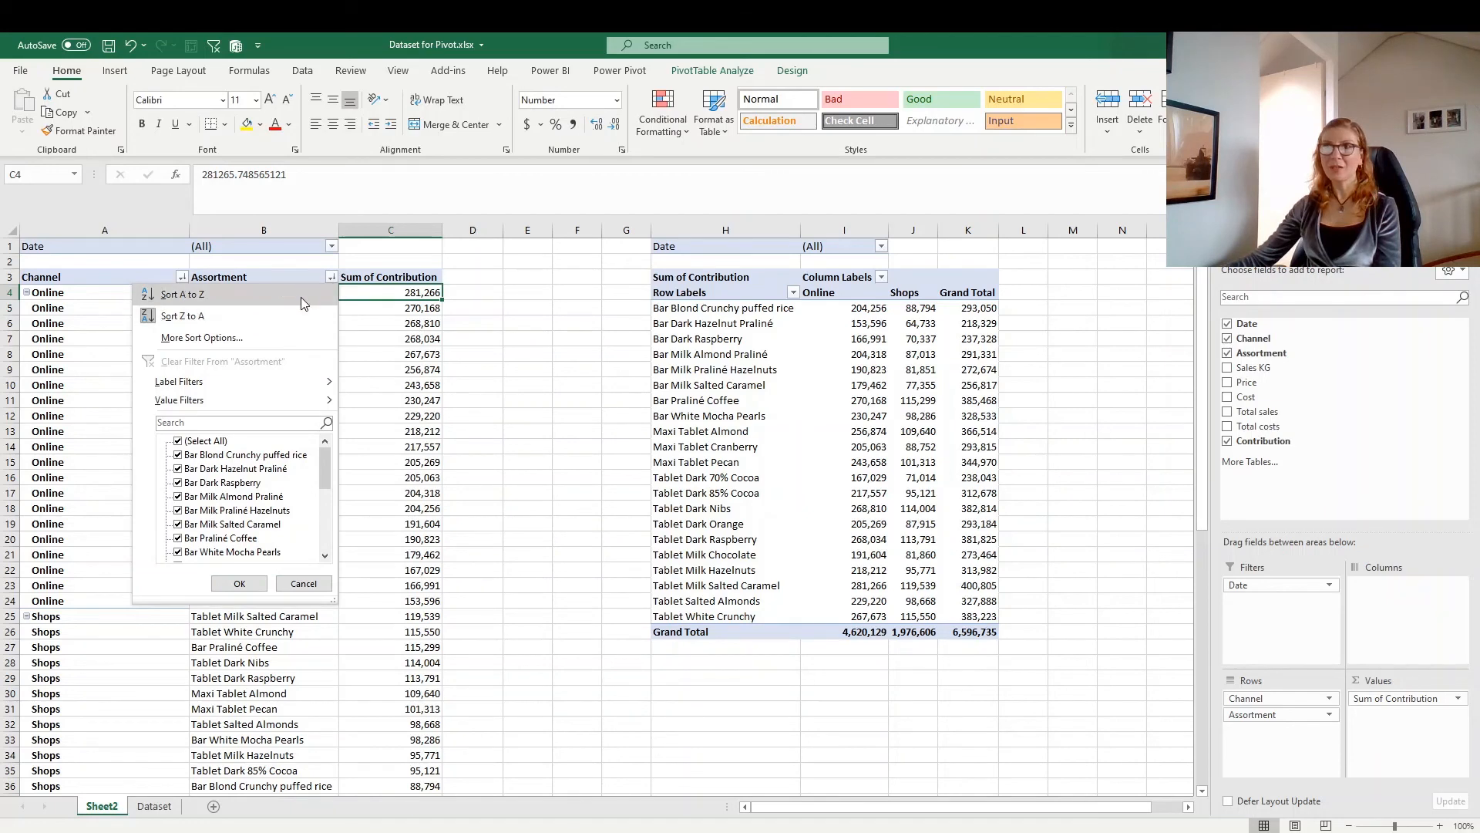
left_click(392, 390)
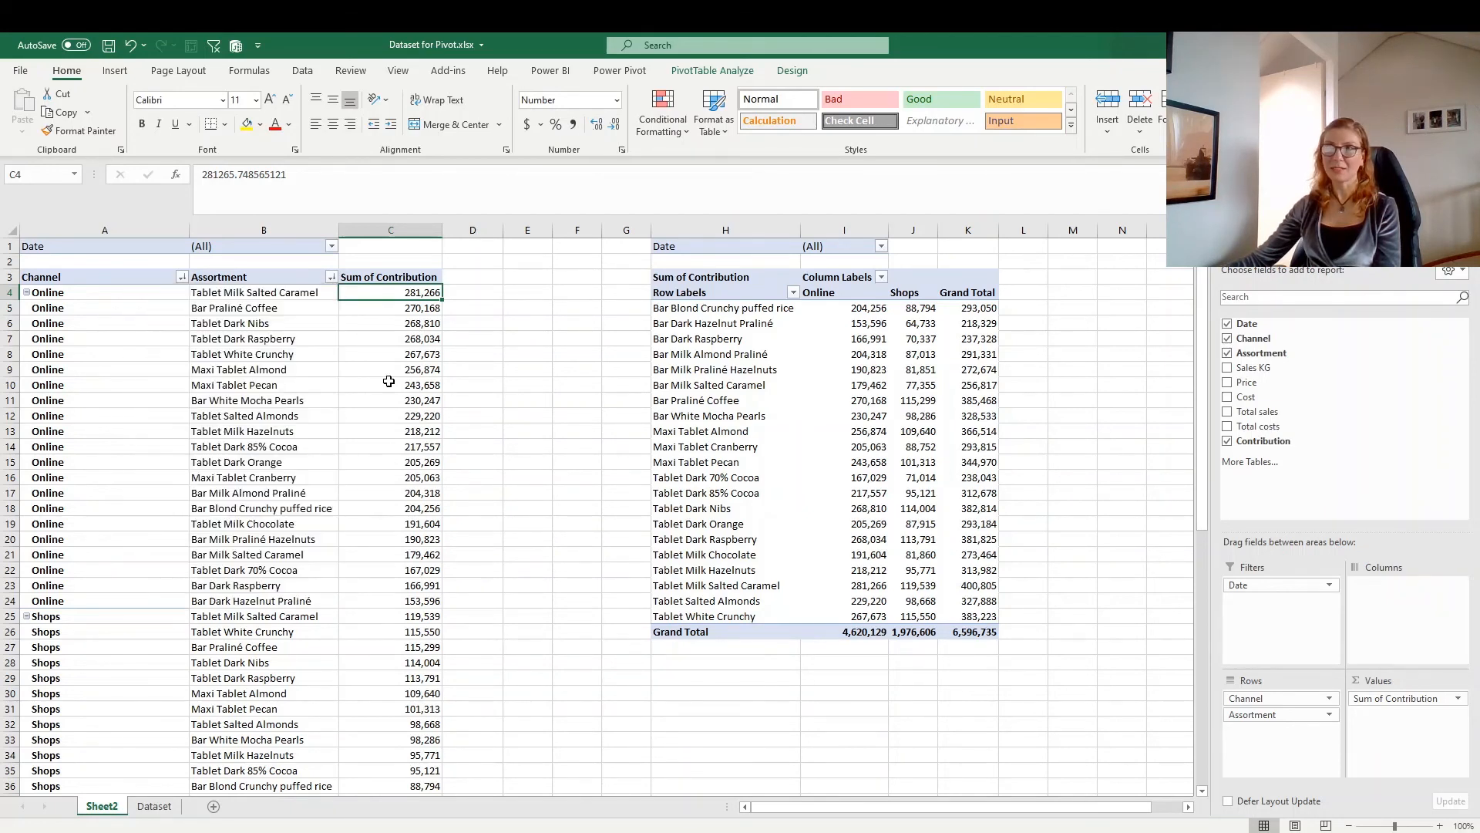
left_click(402, 356)
scroll(403, 356, "down", 6)
scroll(403, 356, "up", 6)
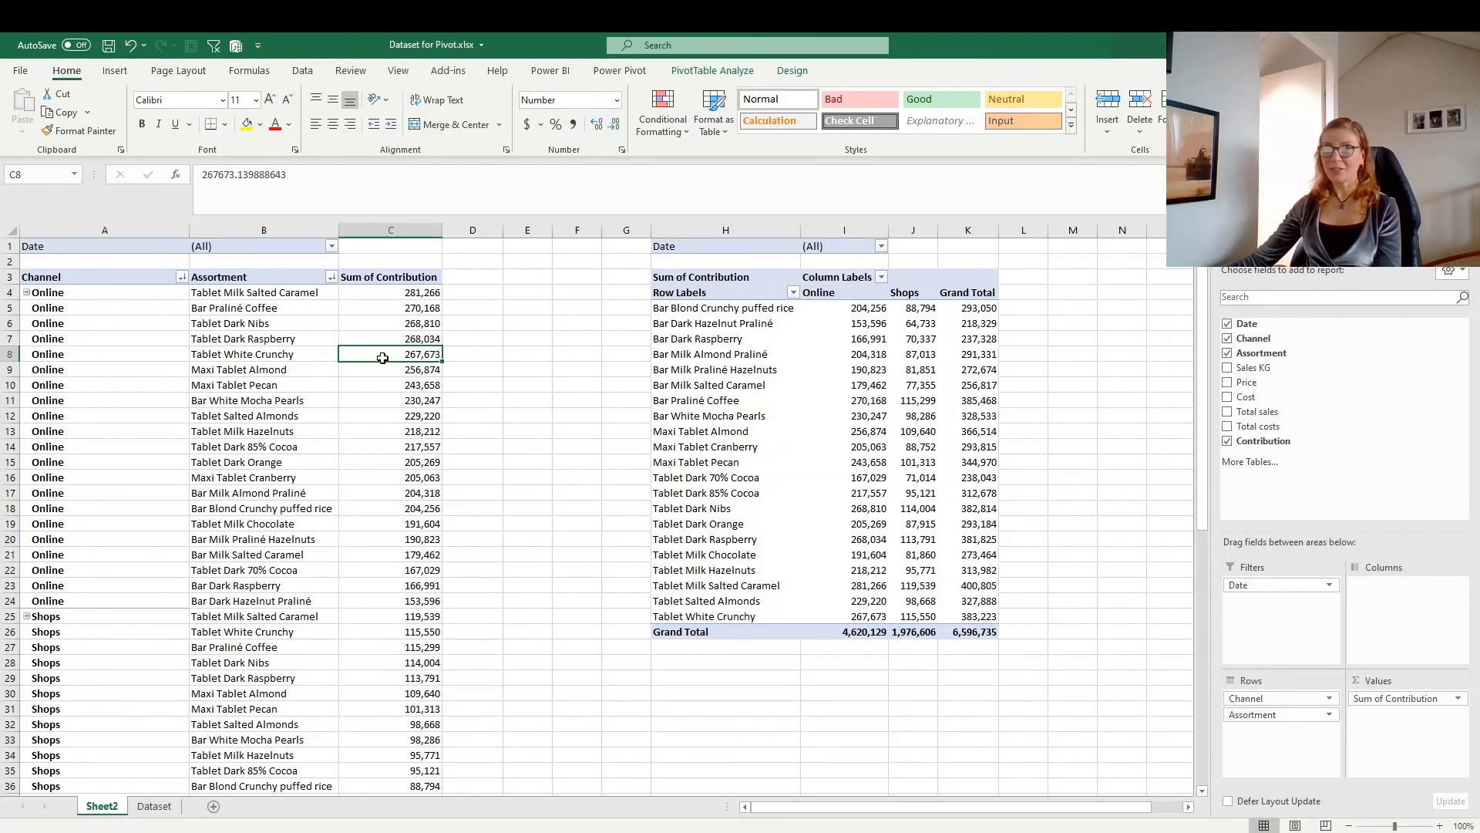
left_click(287, 373)
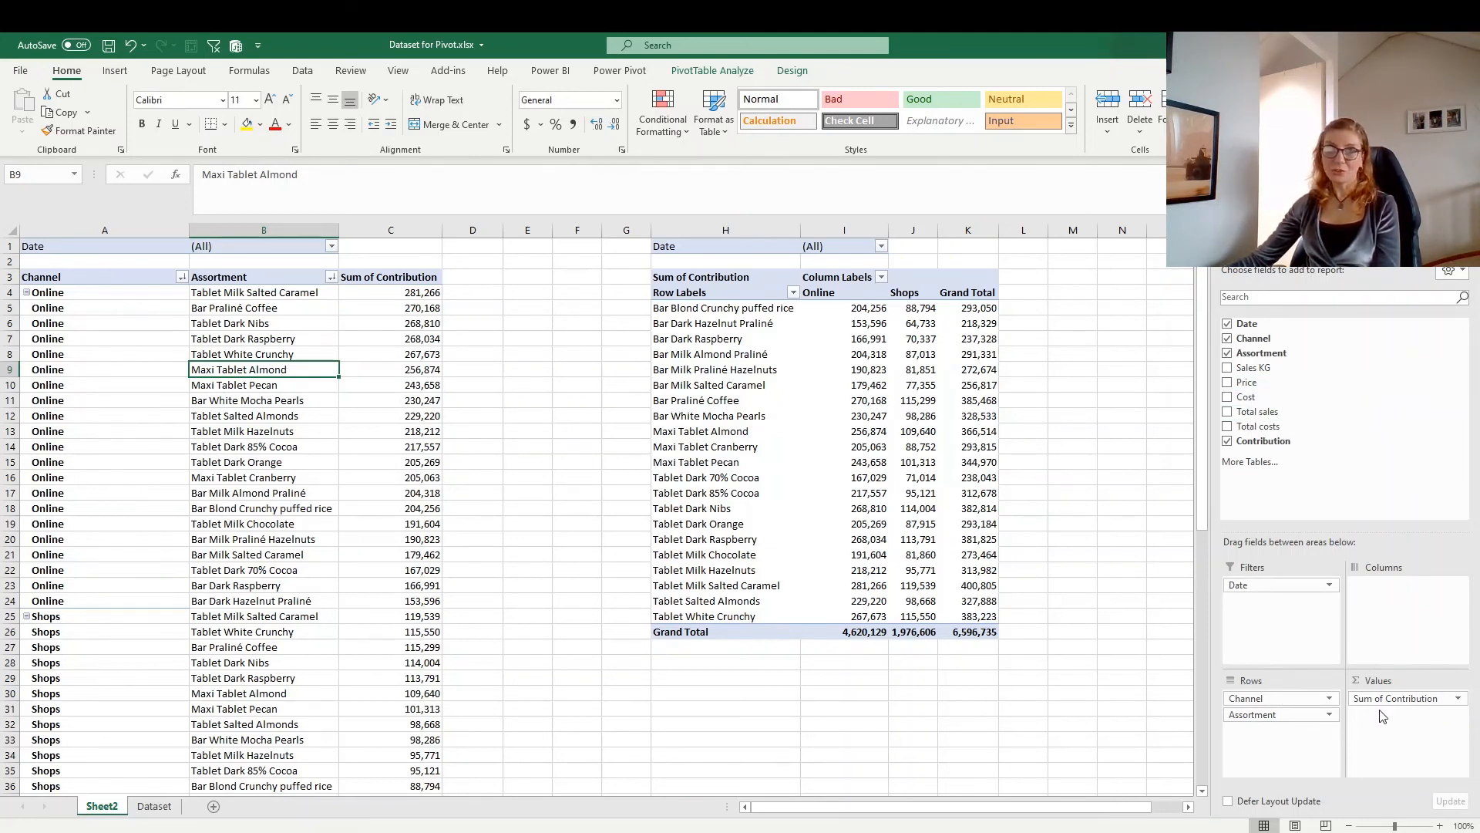
left_click(241, 491)
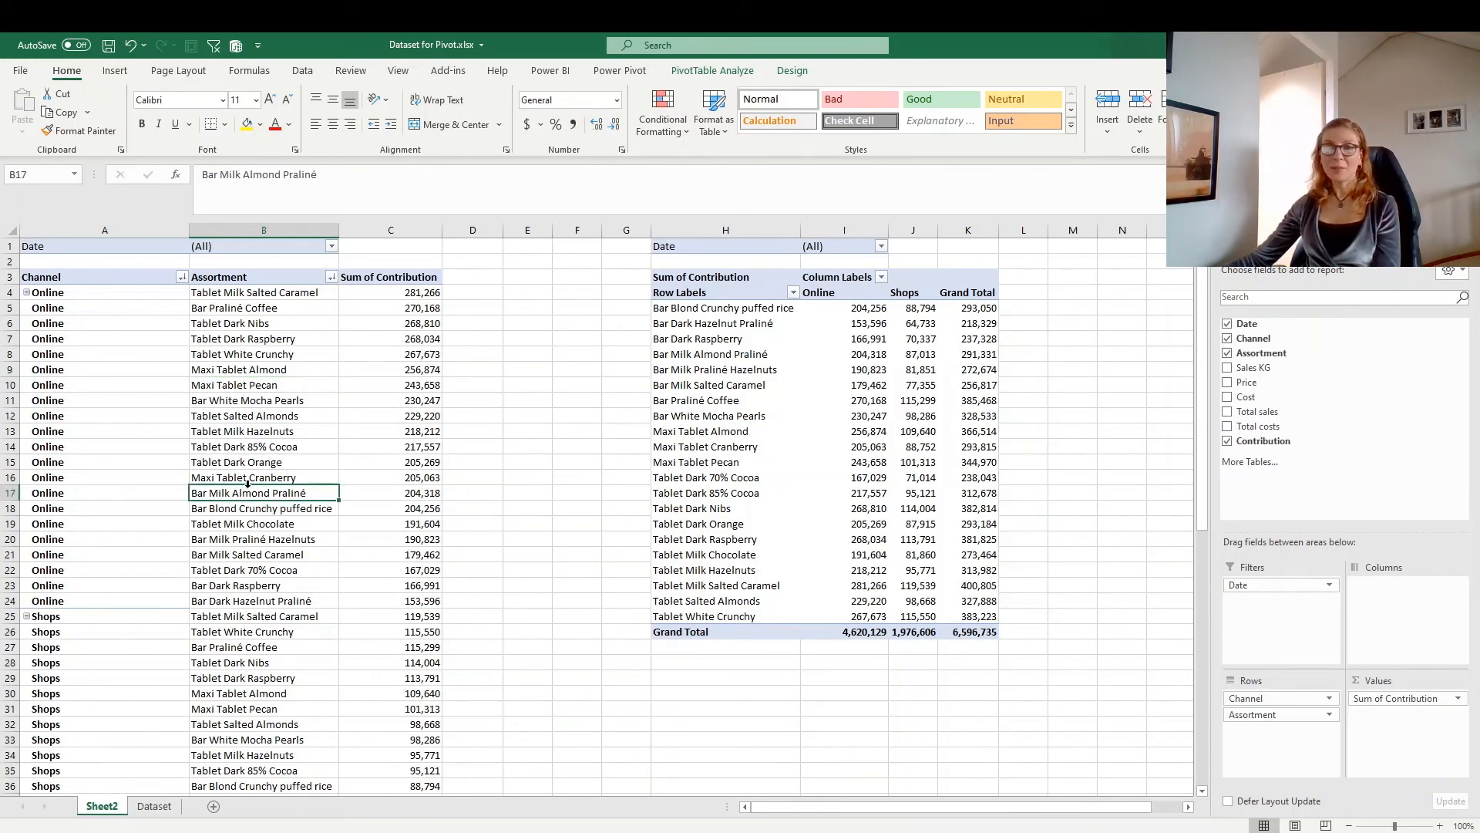